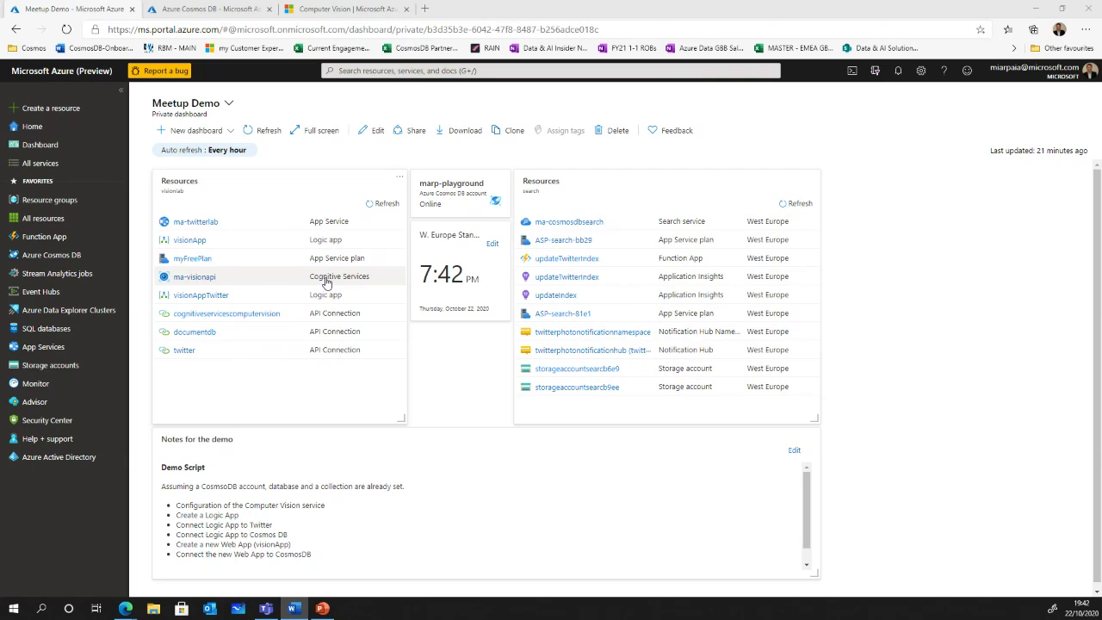
# Open the ma-visionapi resource and load the skateboarder sample in the image analysis demo on the Computer Vision product page
pyautogui.click(208, 278)
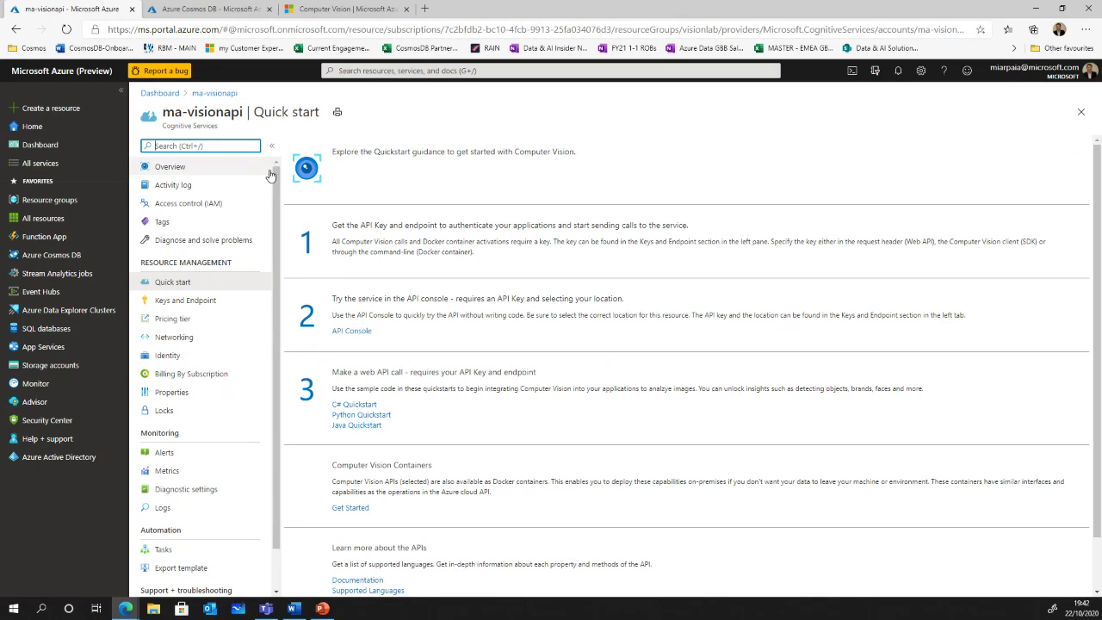
pyautogui.click(344, 9)
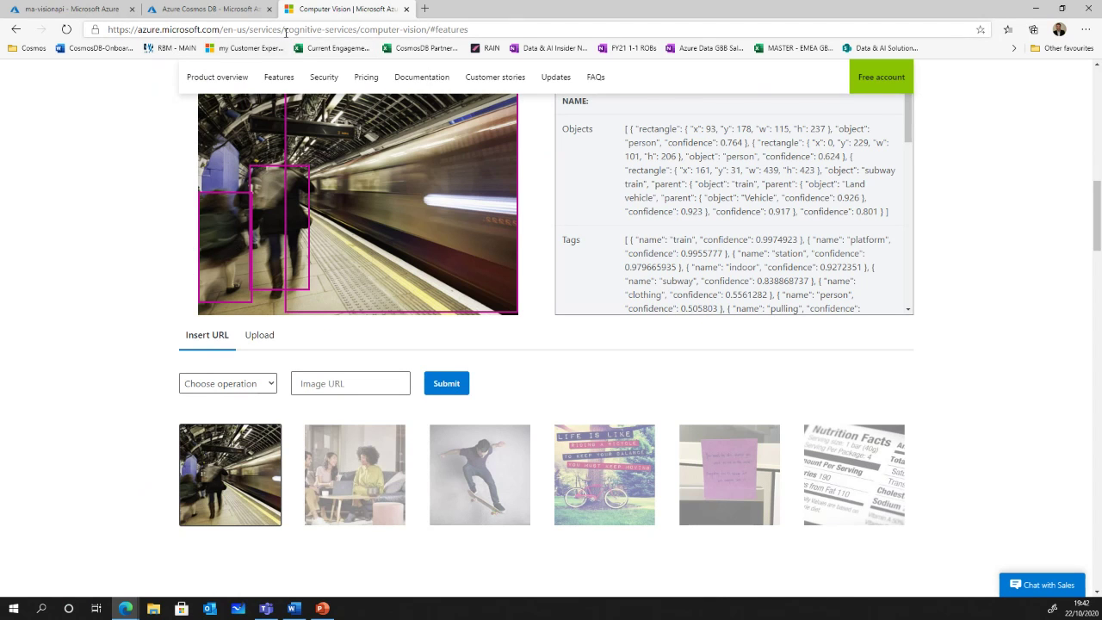
pyautogui.scroll(3, 506, 409)
pyautogui.scroll(-2, 501, 404)
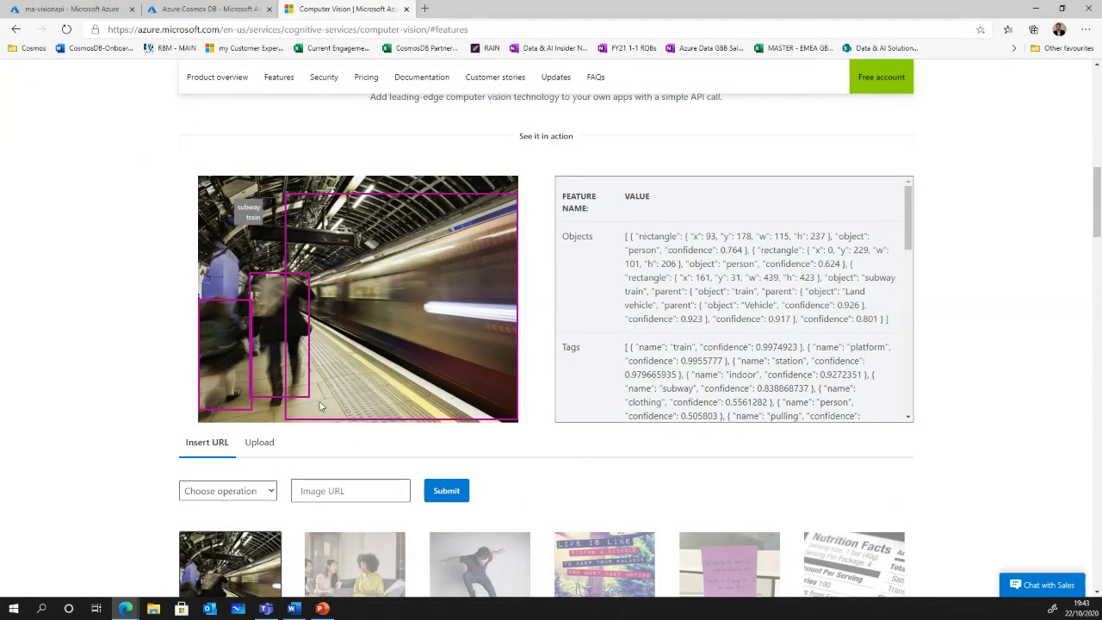
pyautogui.scroll(-1, 319, 406)
pyautogui.click(479, 474)
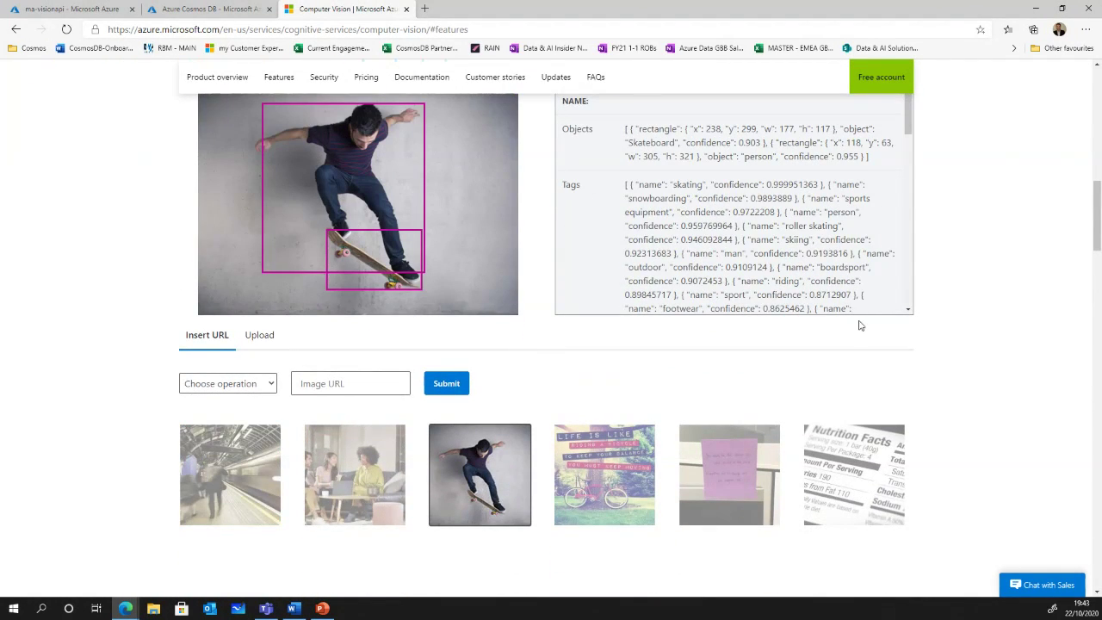
# Examine the objects, tags, description and caption returned for the skateboarder image, including their confidence values
pyautogui.scroll(1, 858, 325)
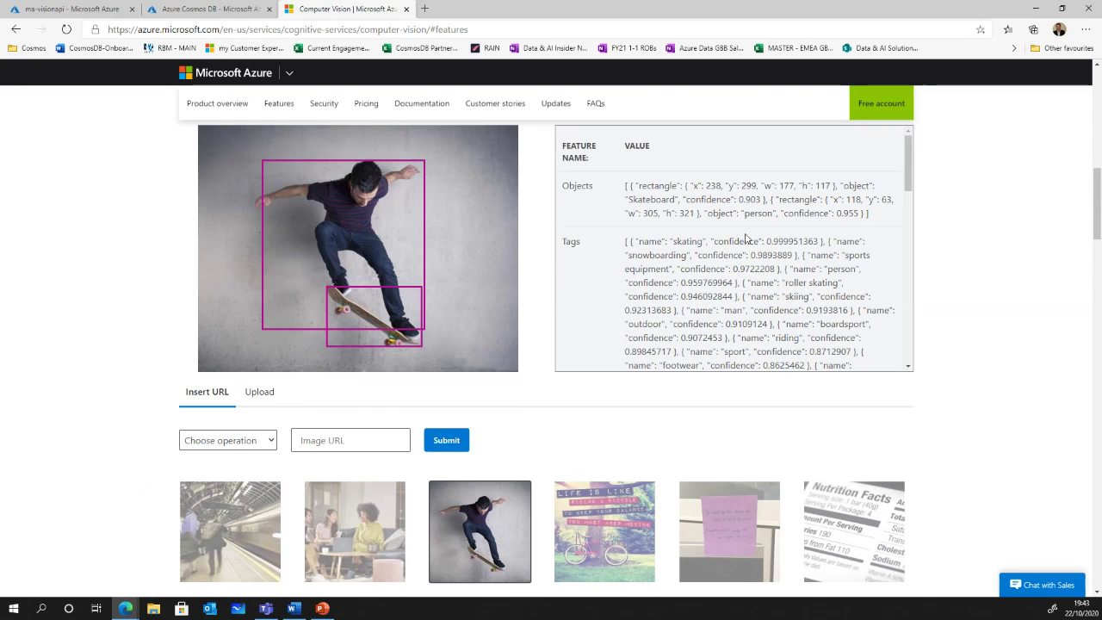
pyautogui.moveTo(909, 160); pyautogui.dragTo(925, 184)
pyautogui.doubleClick(680, 210)
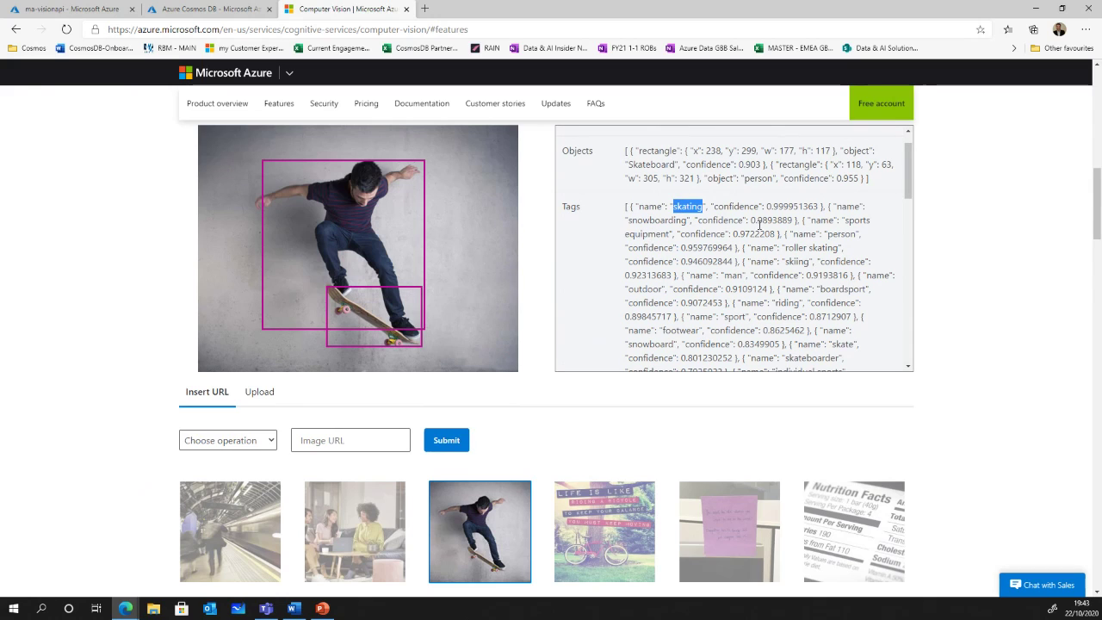
pyautogui.doubleClick(739, 207)
pyautogui.click(798, 210)
pyautogui.scroll(1, 689, 263)
pyautogui.scroll(-4, 637, 267)
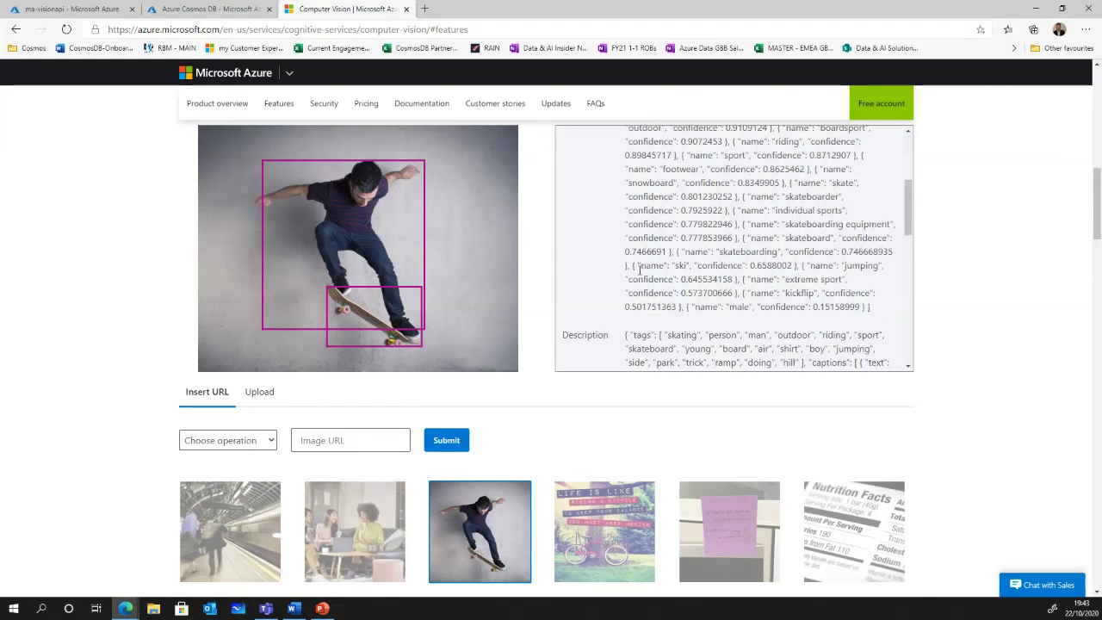
pyautogui.scroll(-2, 639, 270)
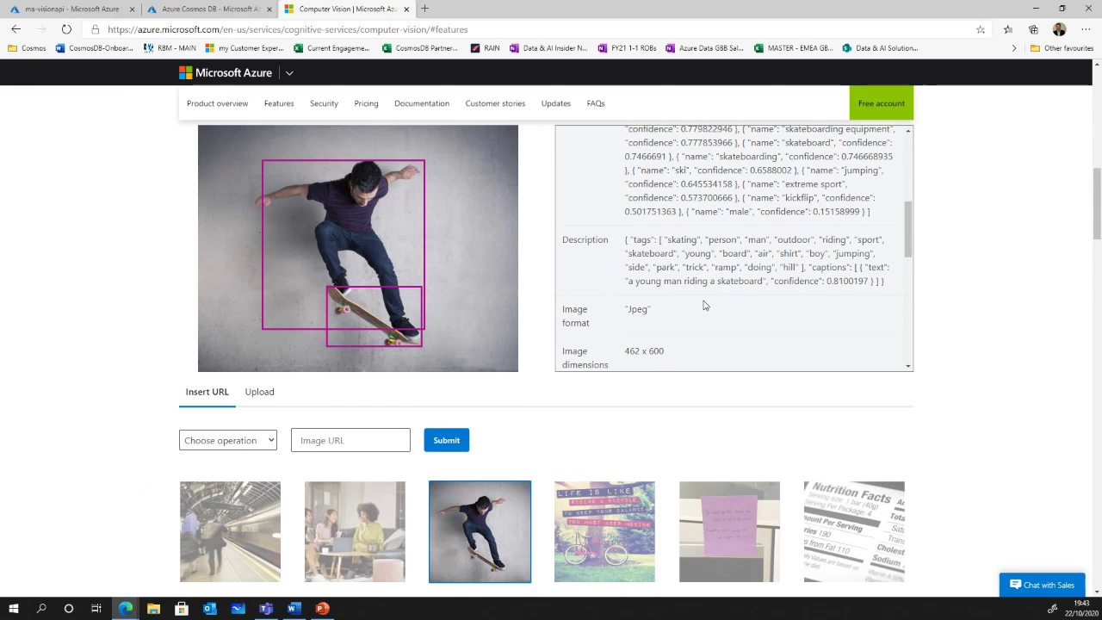
pyautogui.scroll(5, 703, 305)
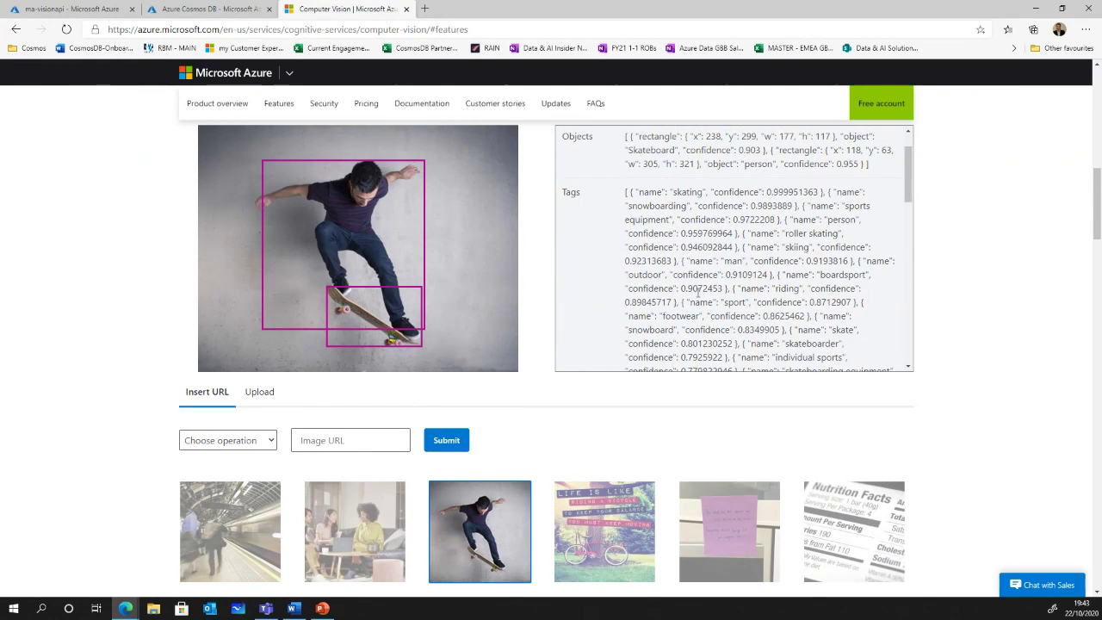
pyautogui.scroll(1, 703, 305)
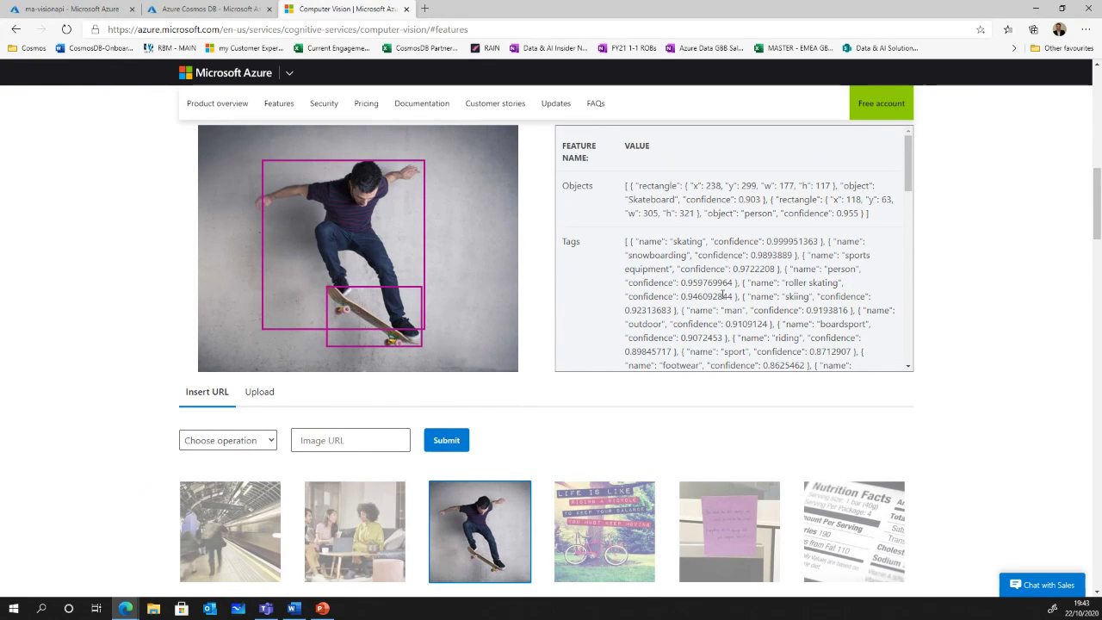
pyautogui.scroll(-1, 722, 295)
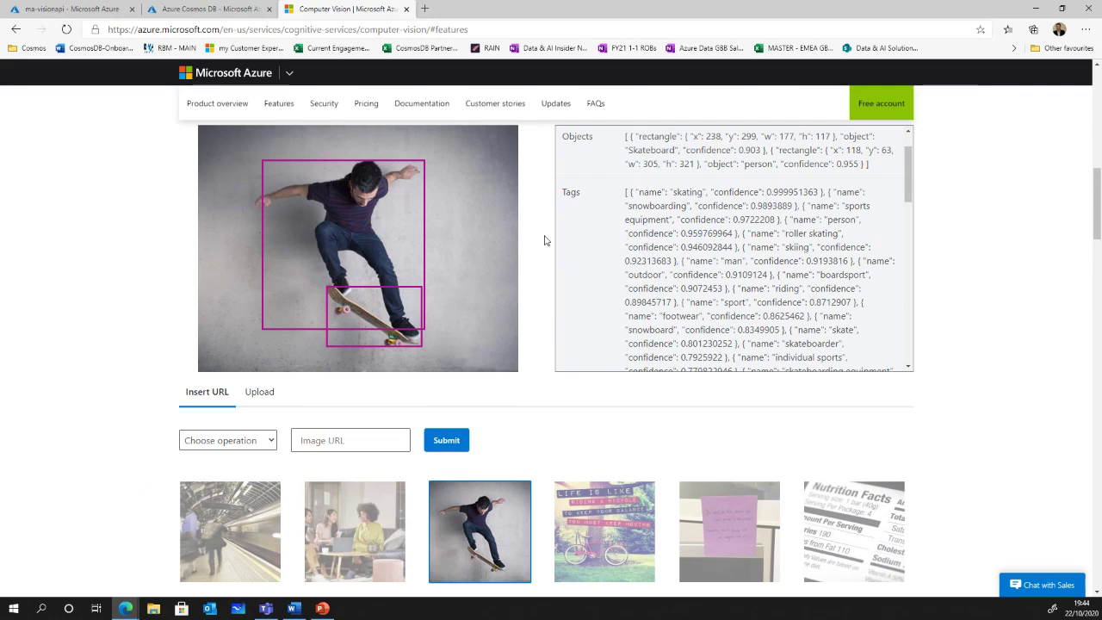
# Return to the Azure dashboard, open the visionApp logic app and display its API connections
pyautogui.click(82, 12)
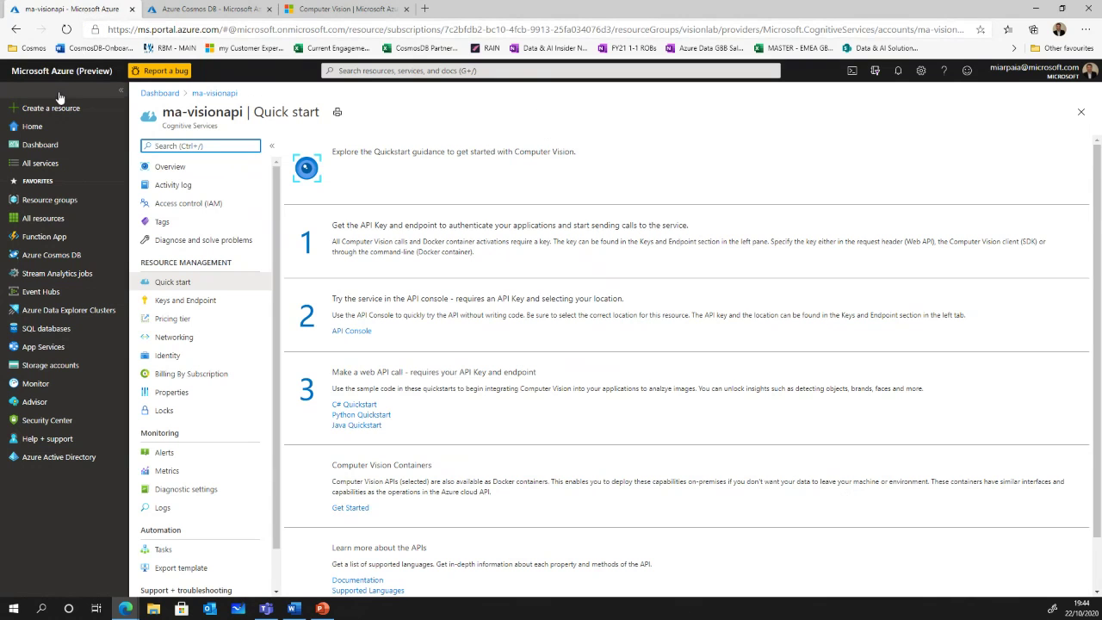
pyautogui.click(160, 92)
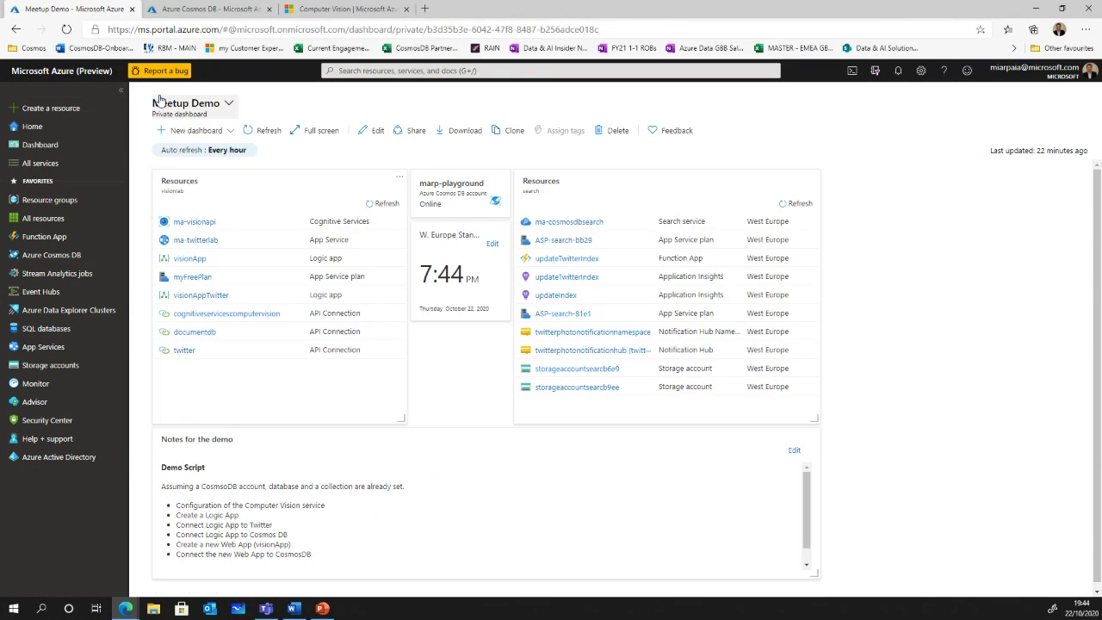
pyautogui.click(190, 259)
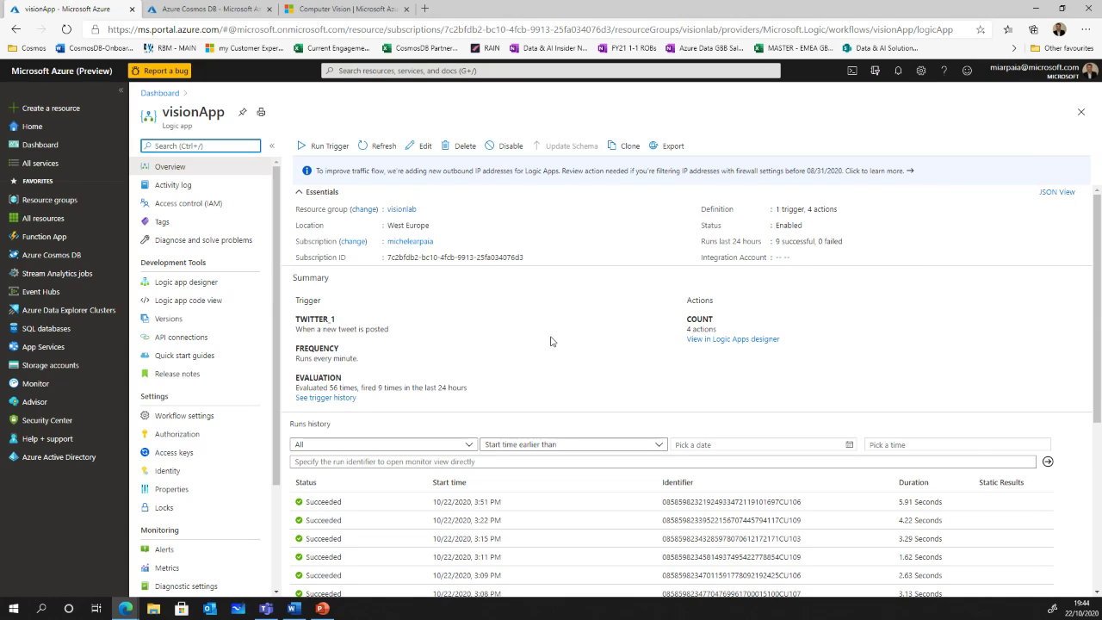
pyautogui.click(176, 339)
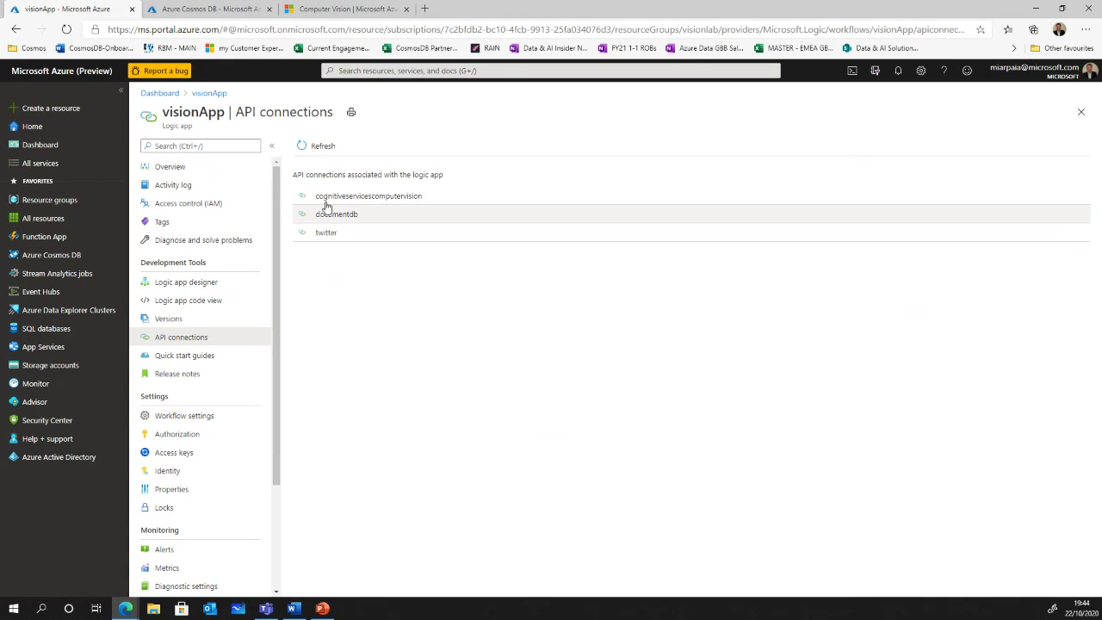
# In the visionApp designer, expand For each, For each 2 and Create or update document to review the document's field mappings
pyautogui.click(181, 288)
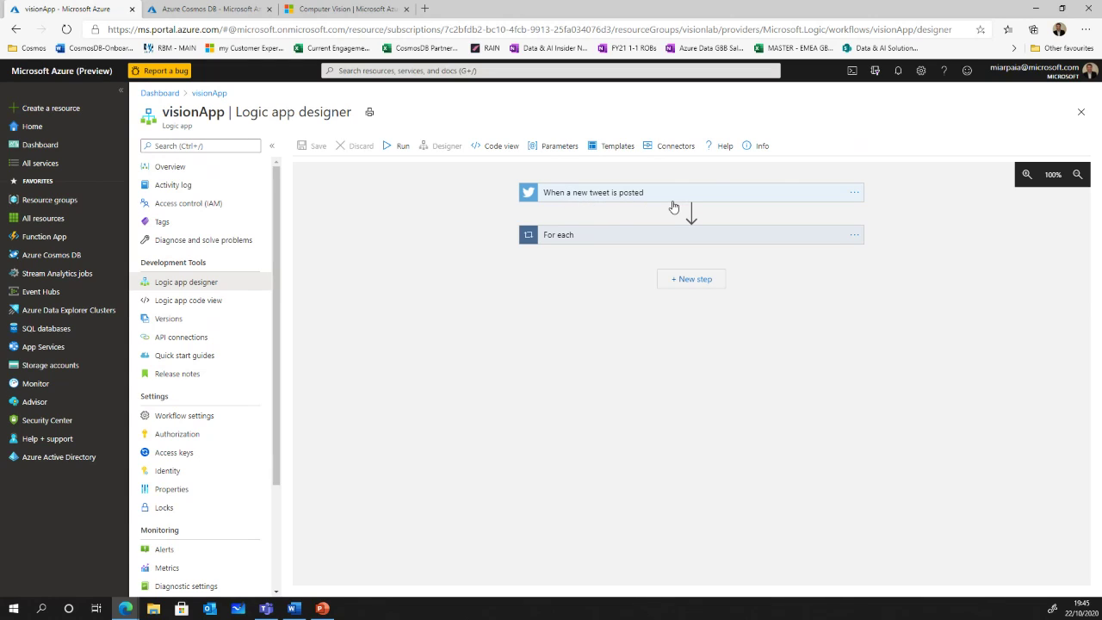
pyautogui.click(650, 241)
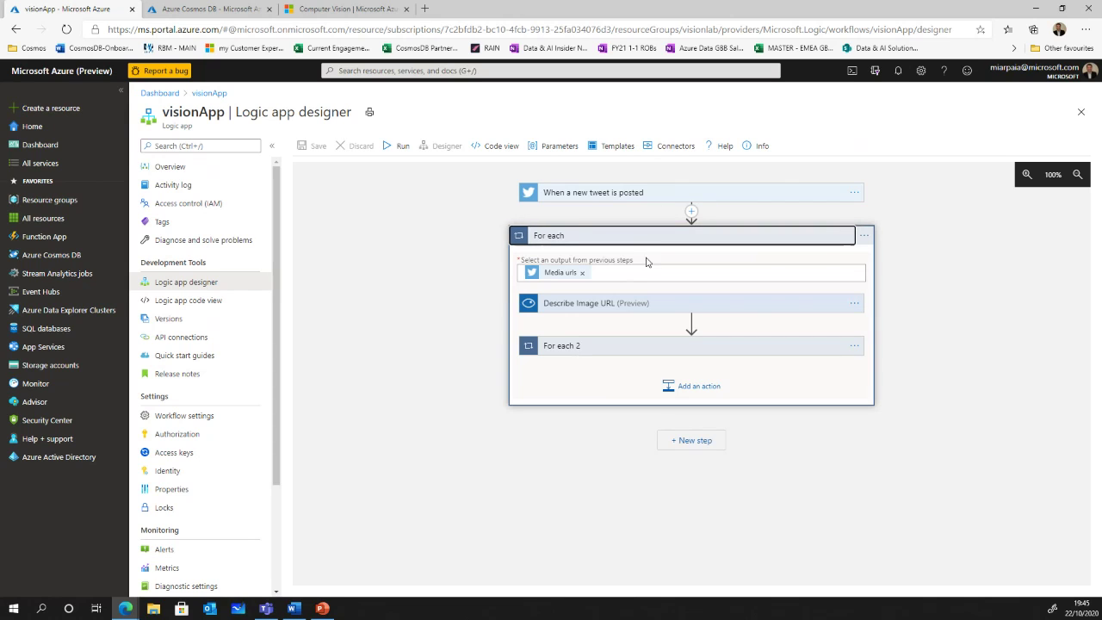
pyautogui.click(617, 353)
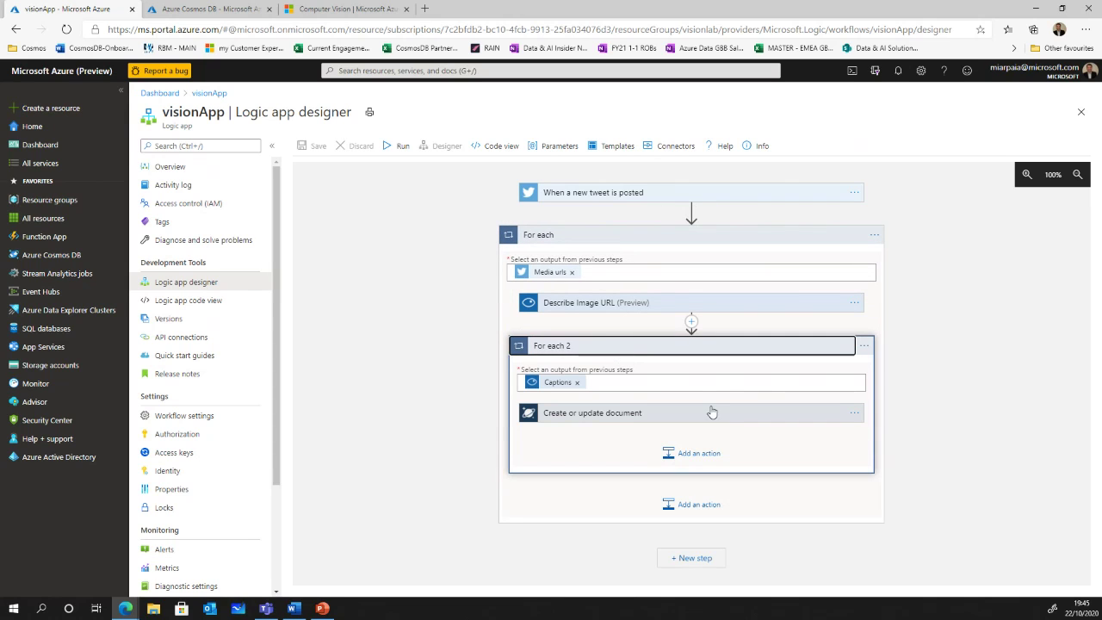
pyautogui.click(616, 418)
pyautogui.scroll(-2, 446, 422)
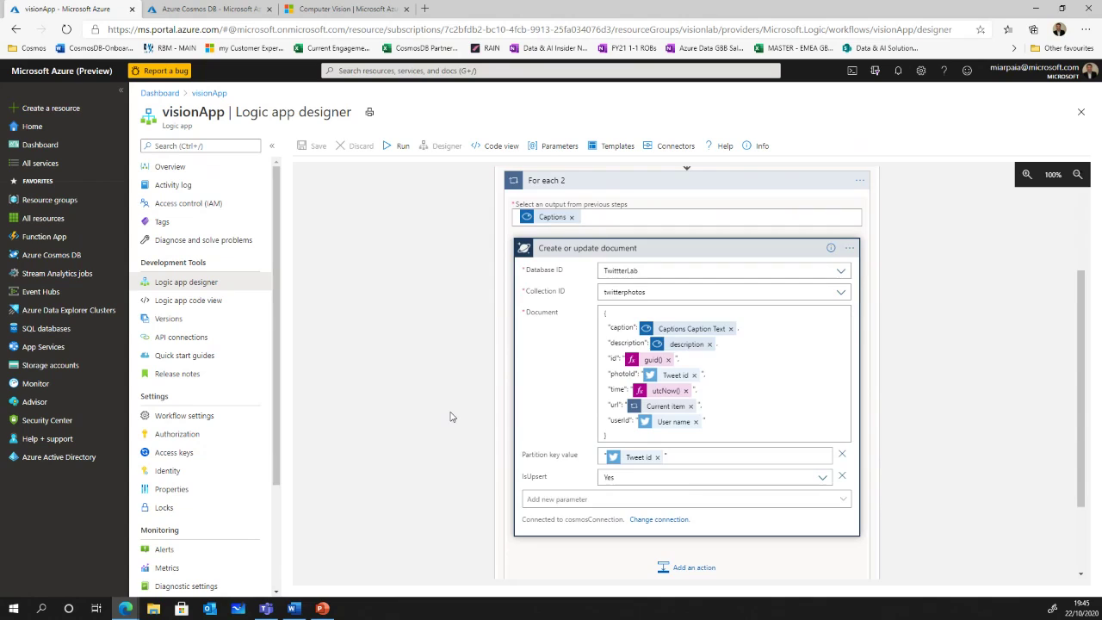
pyautogui.scroll(1, 368, 349)
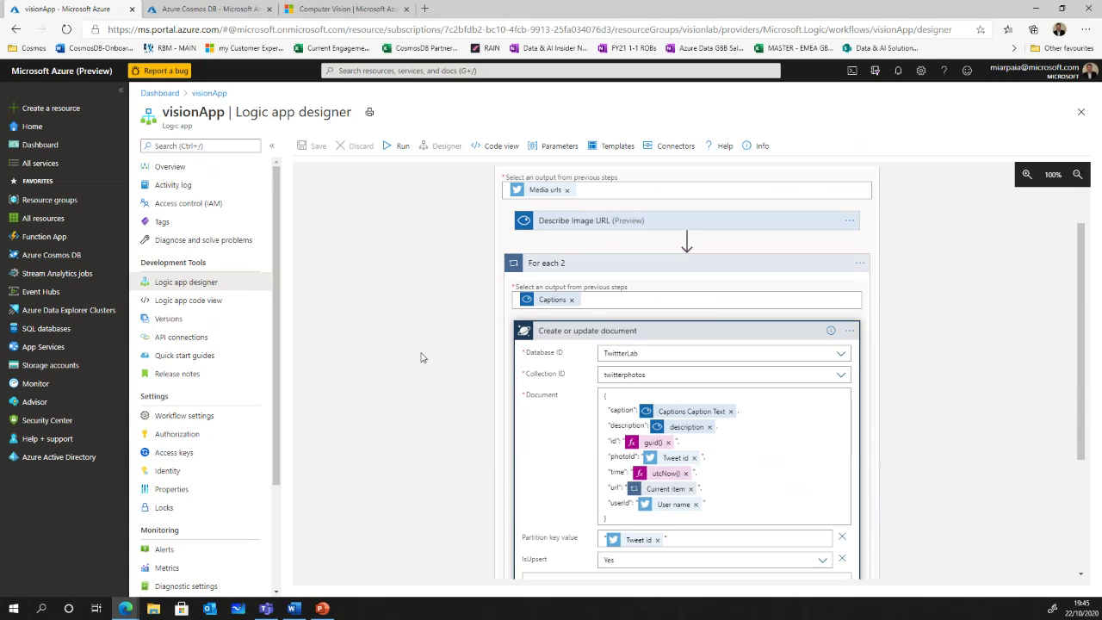
pyautogui.scroll(-1, 421, 357)
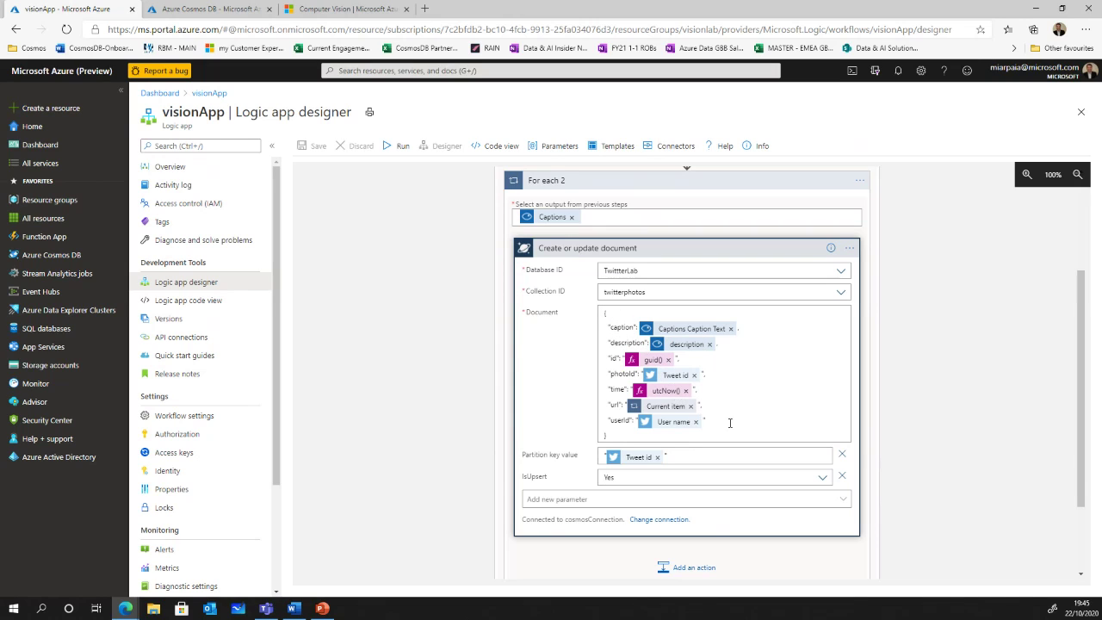
pyautogui.click(817, 432)
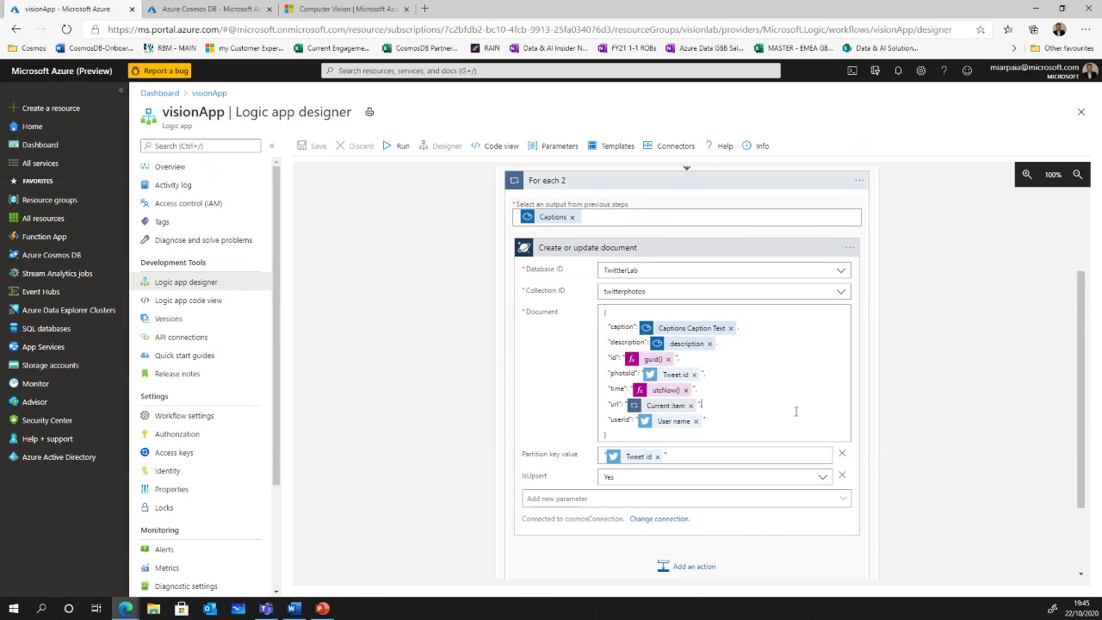
pyautogui.click(921, 341)
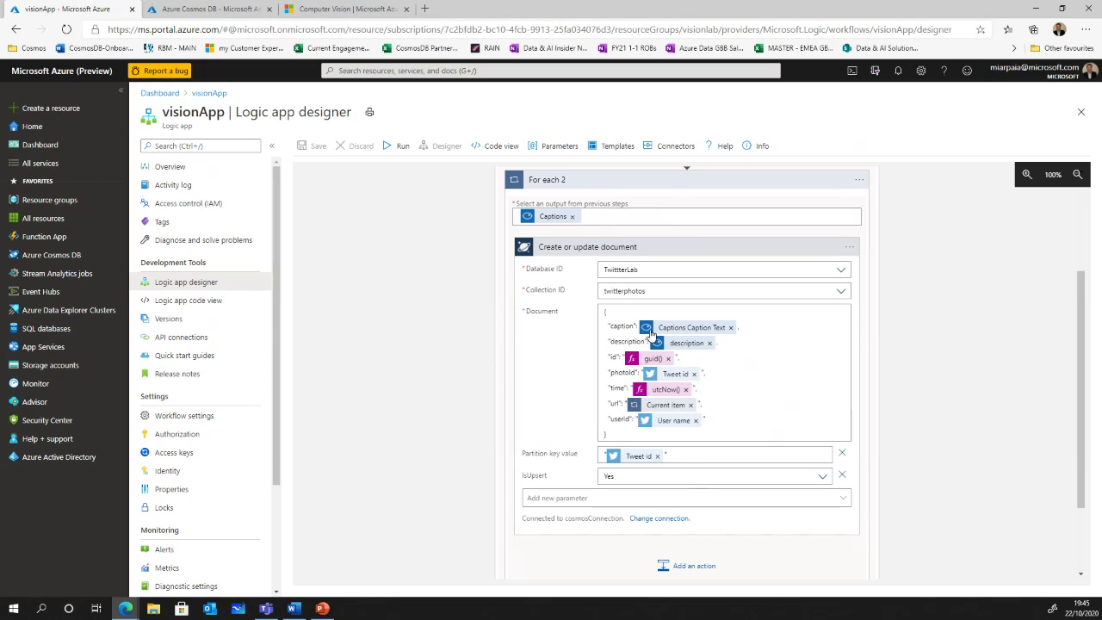
pyautogui.moveTo(648, 335)
# Return to the dashboard, check the marp-playground Cosmos DB account's overview and monitoring charts, and open its Data Explorer
pyautogui.click(160, 93)
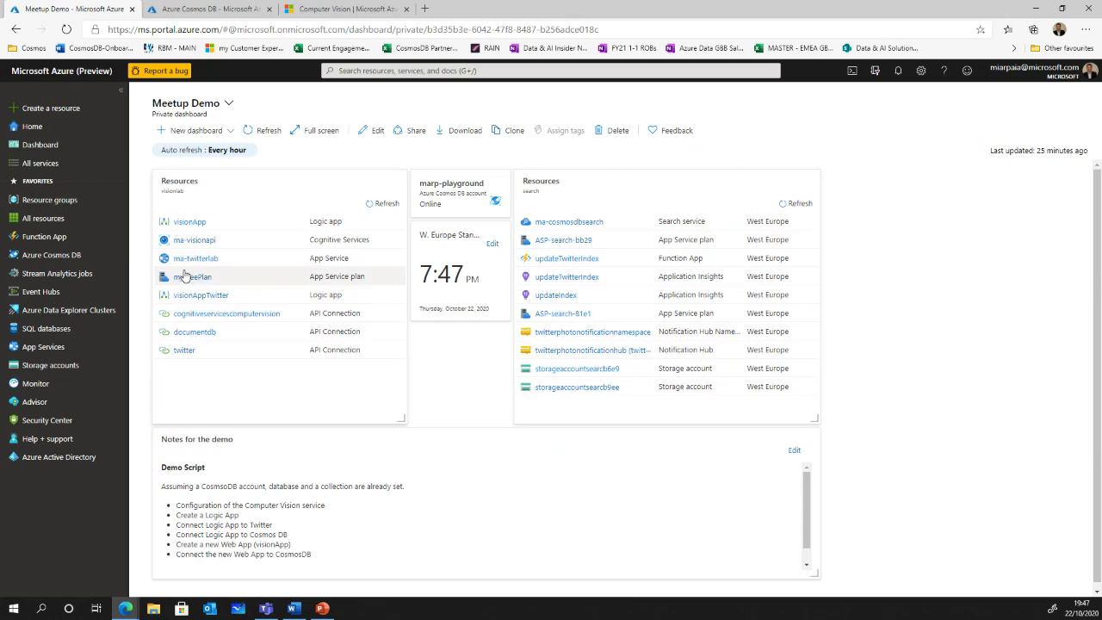
pyautogui.click(436, 191)
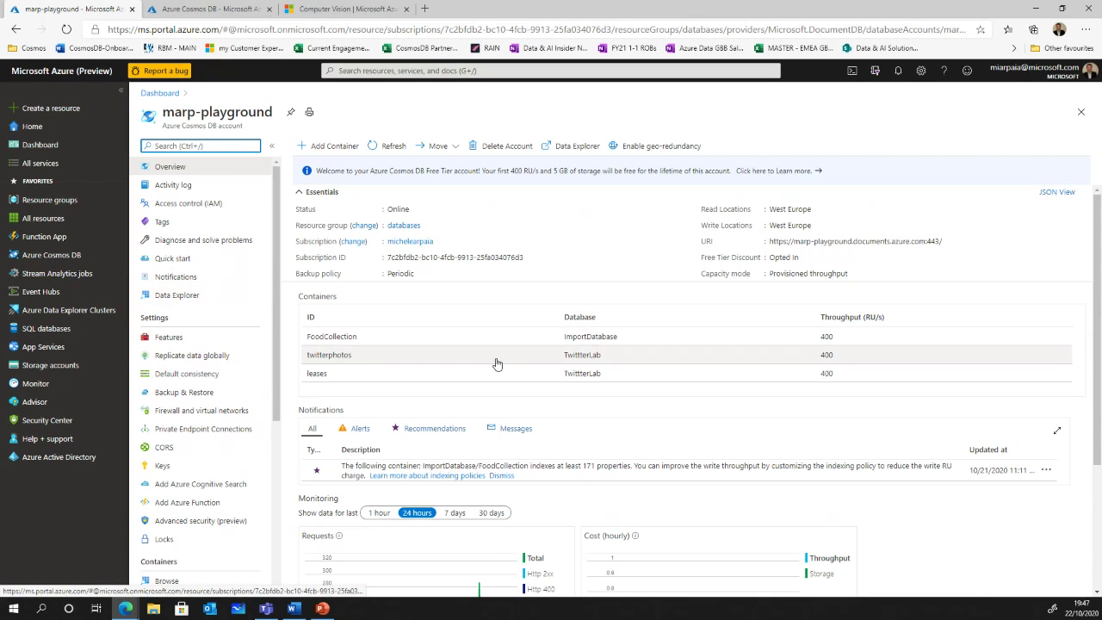
pyautogui.scroll(-2, 602, 430)
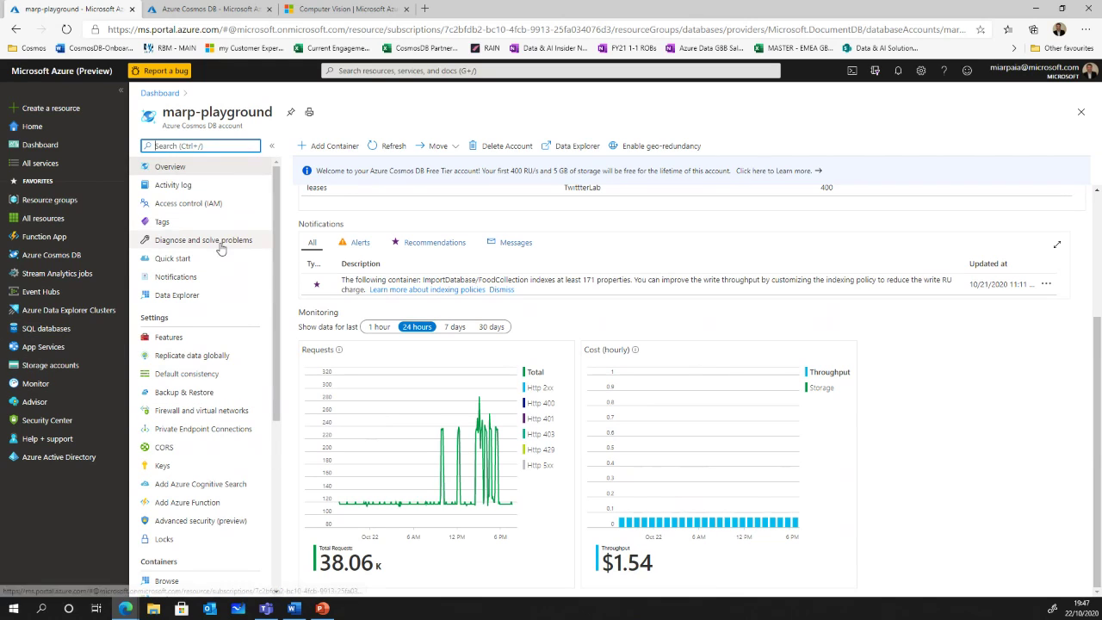
pyautogui.click(164, 295)
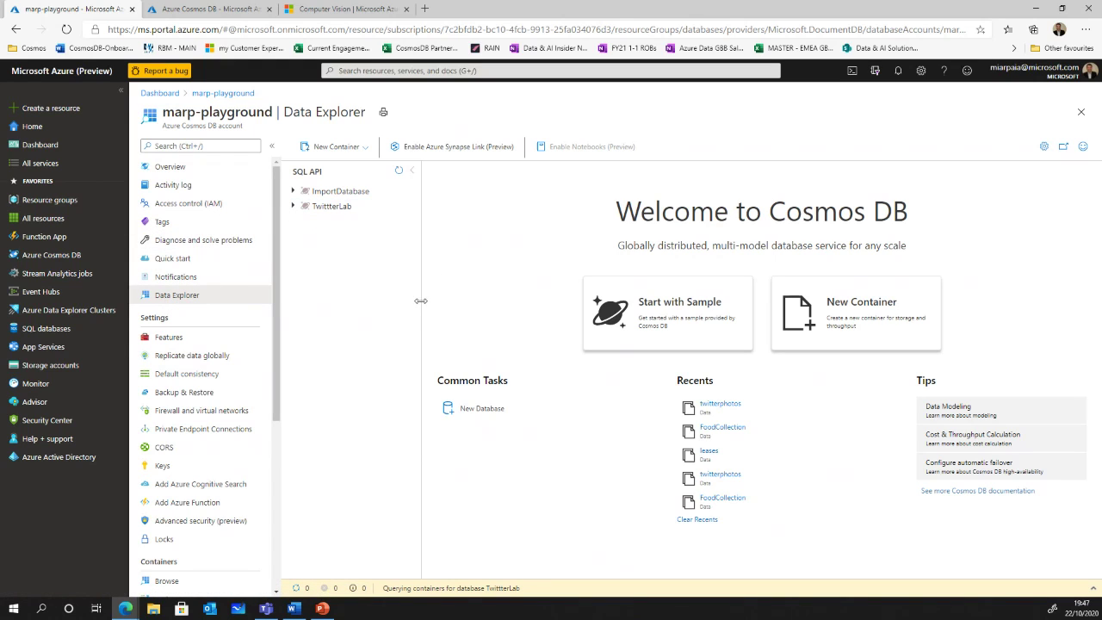
# Expand the twitterphotos container in the widened database tree and review its throughput scale and general settings
pyautogui.moveTo(421, 299); pyautogui.dragTo(438, 297)
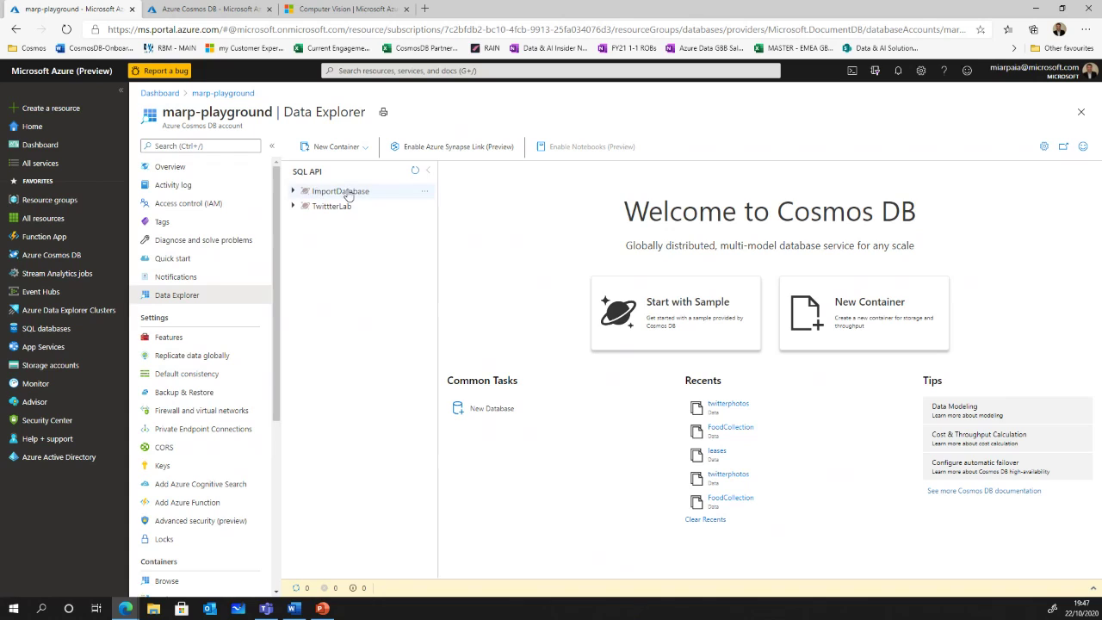
pyautogui.click(293, 206)
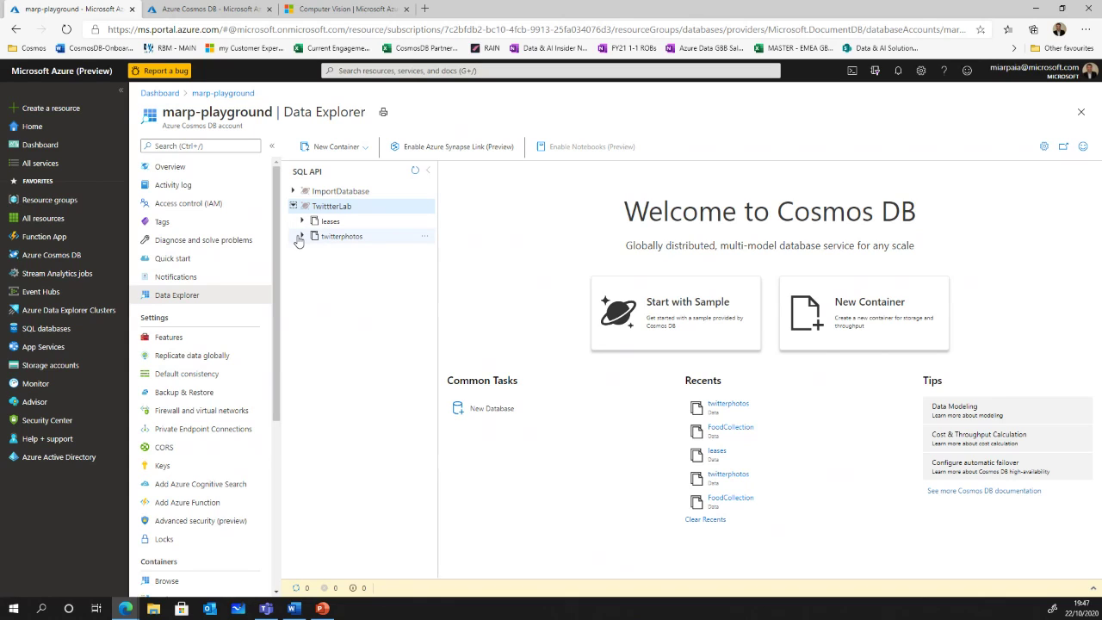
pyautogui.click(336, 240)
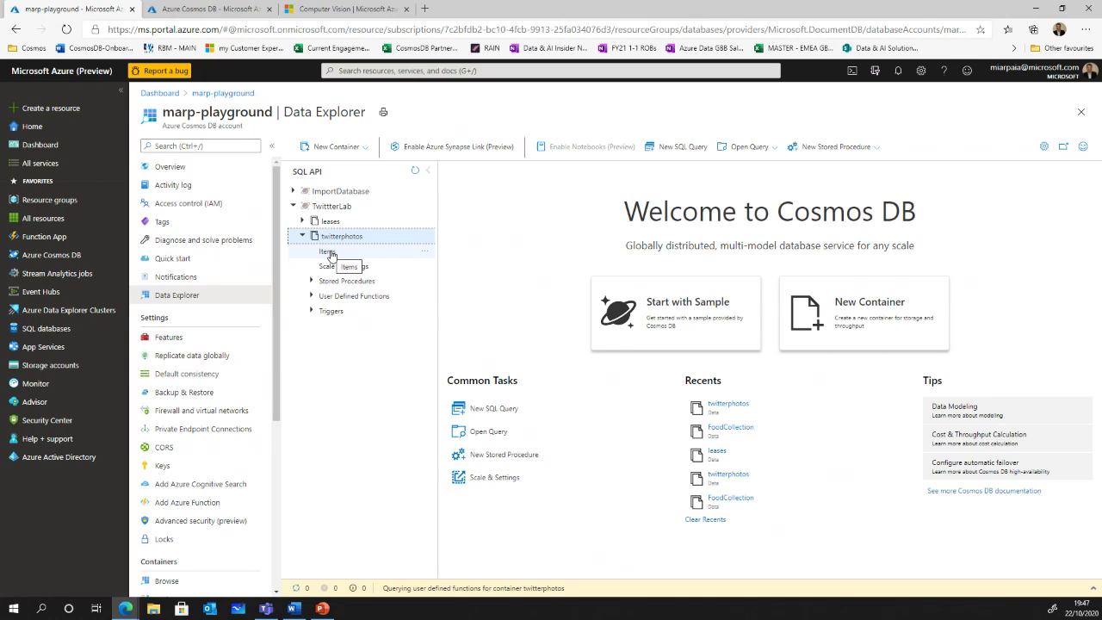
pyautogui.click(348, 269)
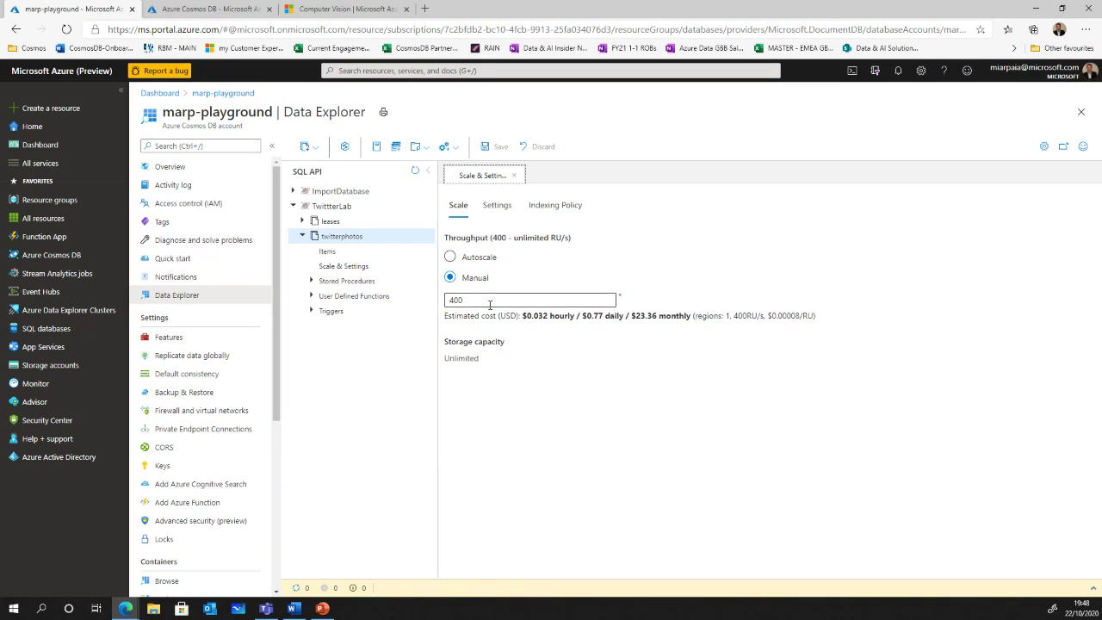
pyautogui.click(505, 207)
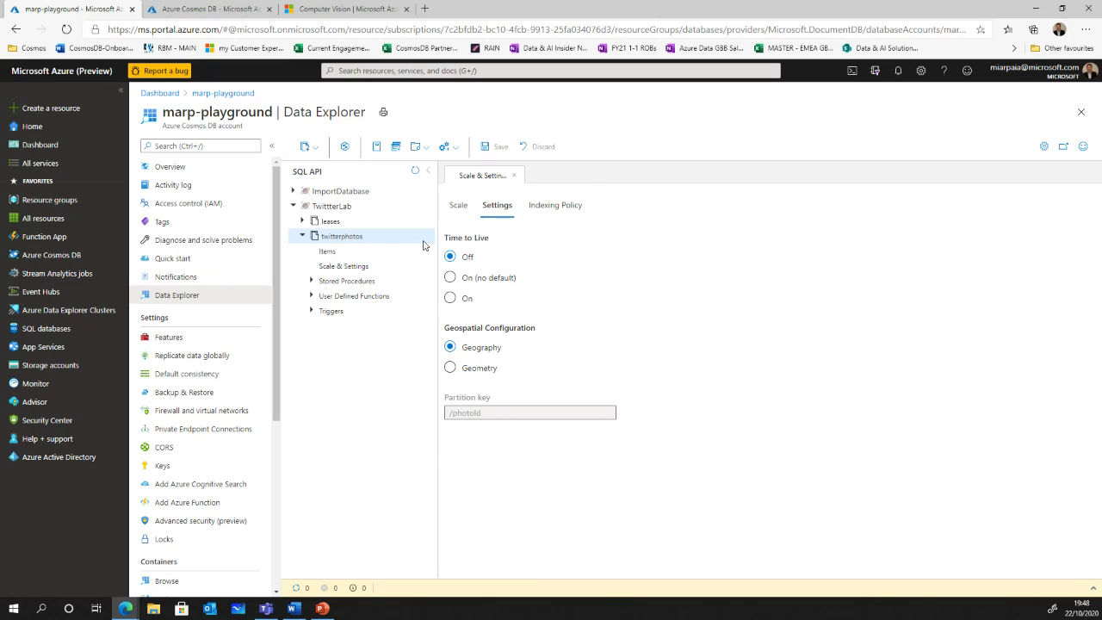
# List the items in the twitterphotos container, widen the item list and open the first document's JSON
pyautogui.click(328, 252)
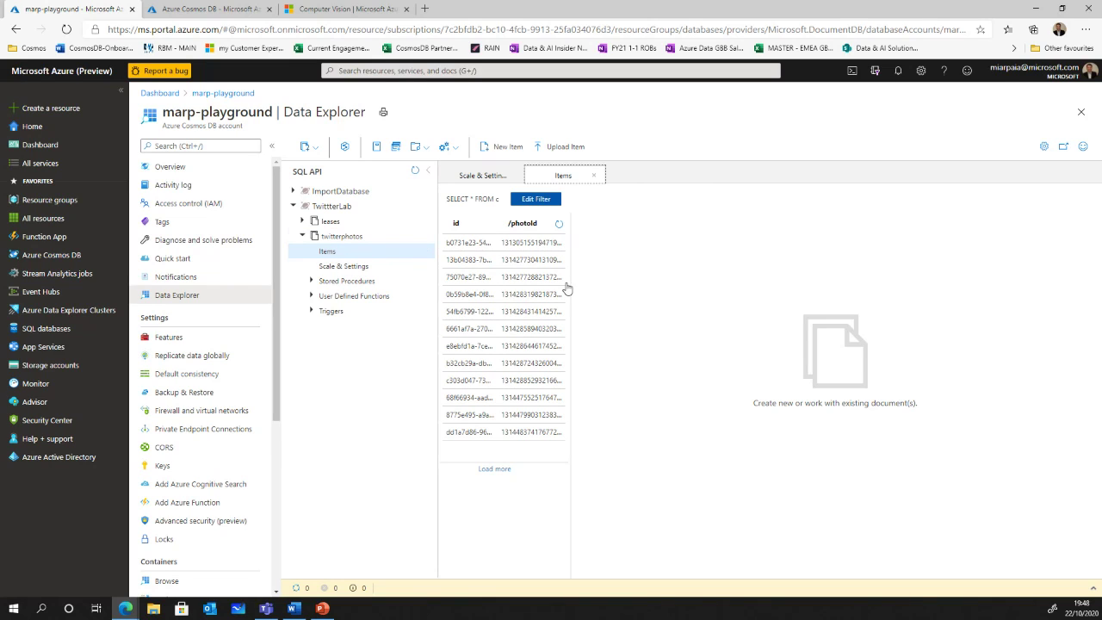
pyautogui.moveTo(566, 288); pyautogui.dragTo(608, 291)
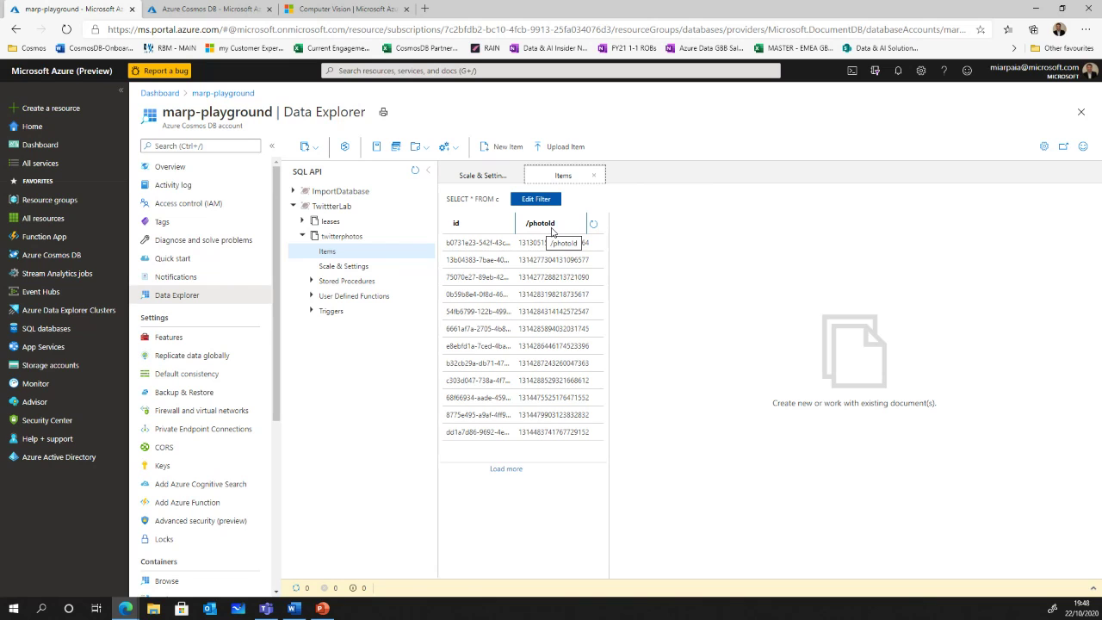
pyautogui.click(539, 243)
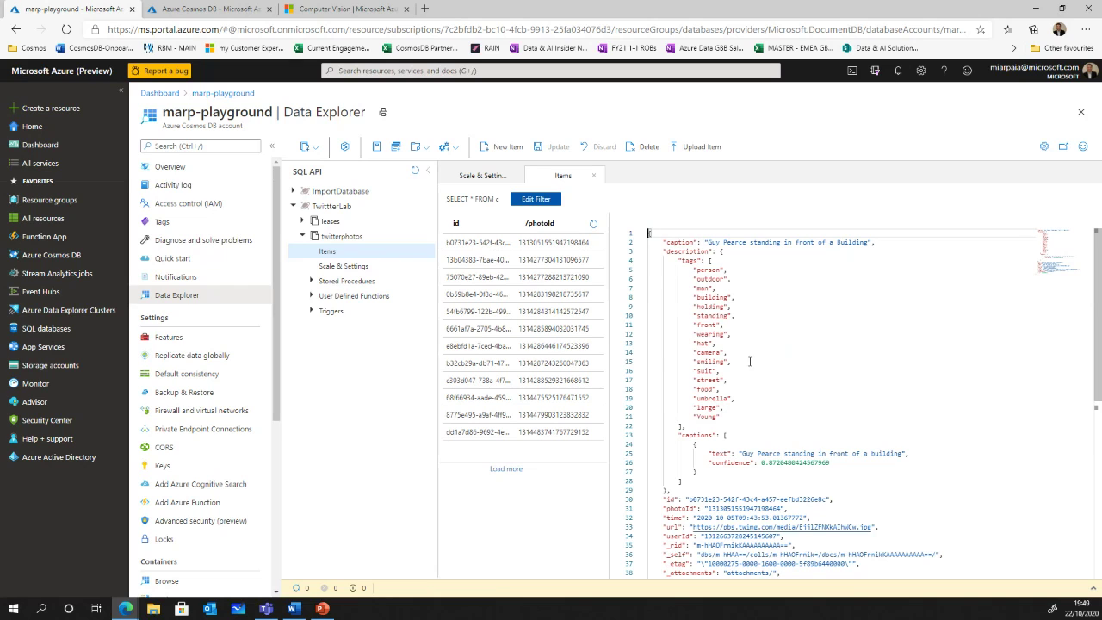
# Examine the first document's JSON, highlighting the captions and confidence fields and the system properties from _rid to _ts
pyautogui.scroll(-1, 834, 413)
pyautogui.scroll(1, 711, 263)
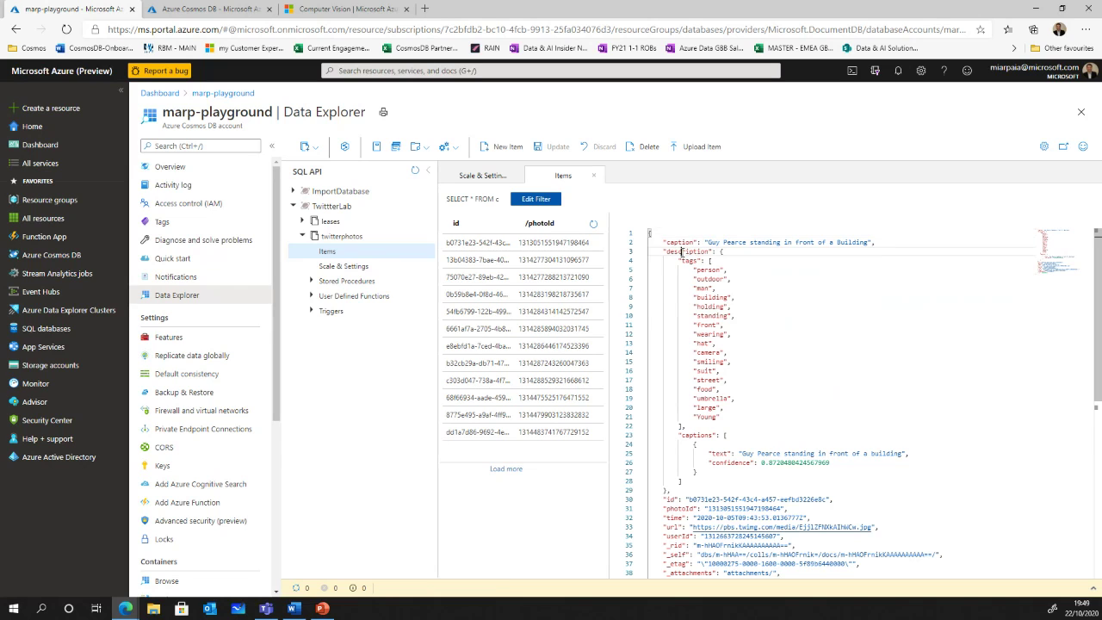
pyautogui.scroll(-1, 719, 405)
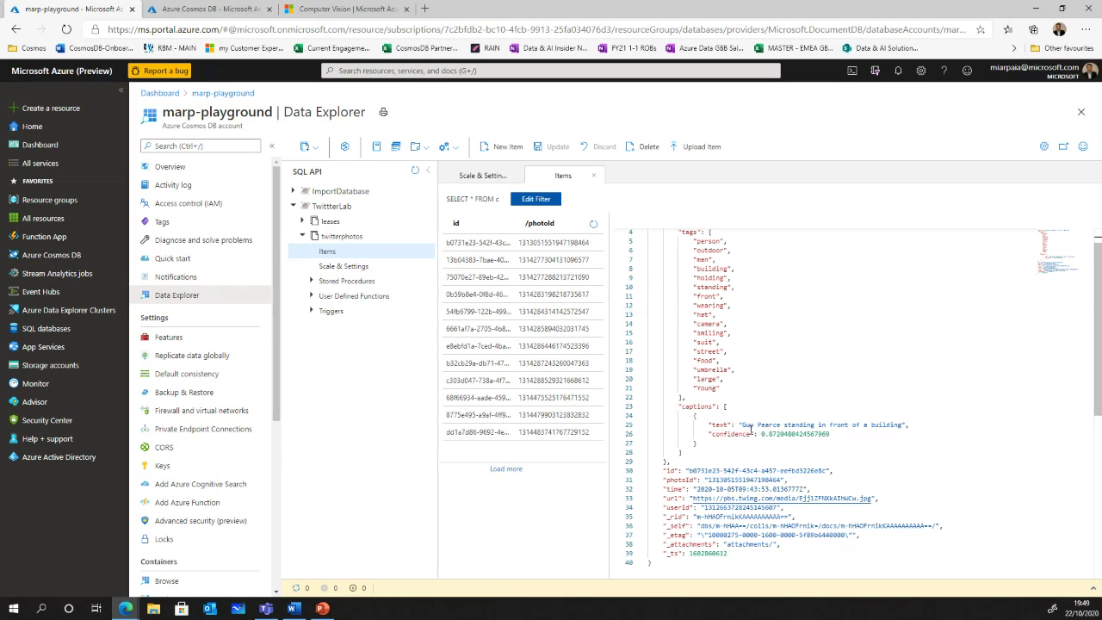
pyautogui.doubleClick(699, 407)
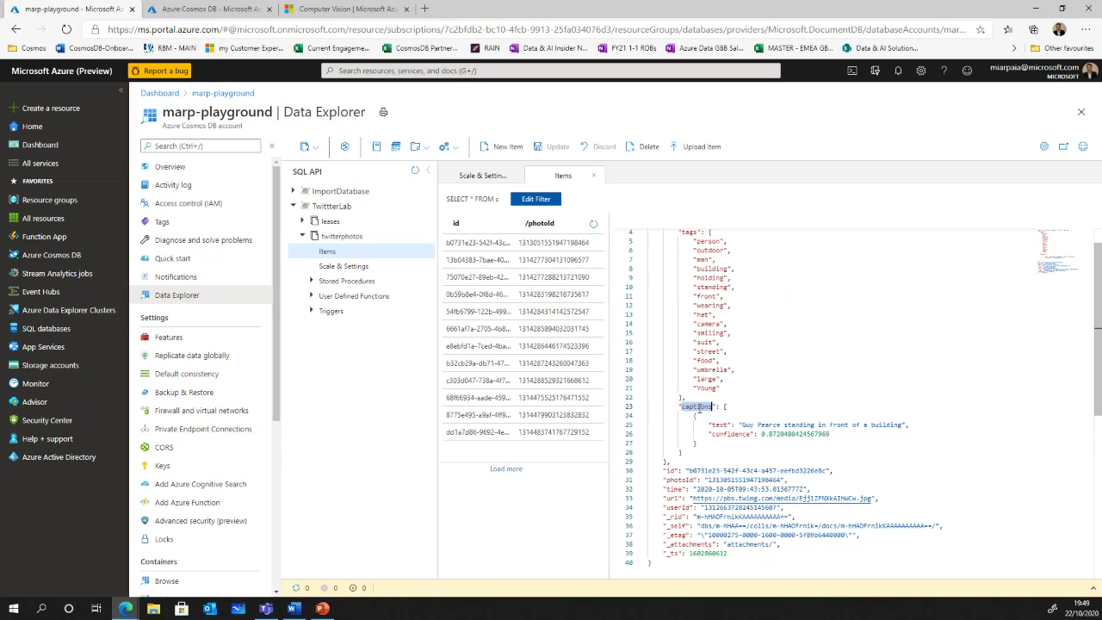
pyautogui.doubleClick(728, 435)
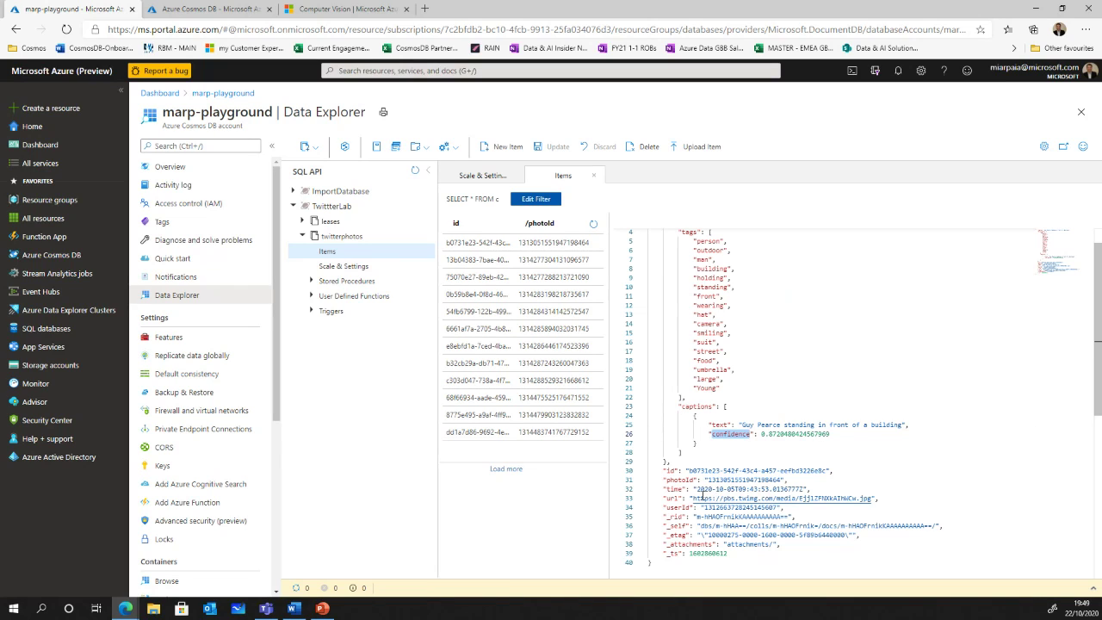
pyautogui.moveTo(737, 552); pyautogui.dragTo(642, 517)
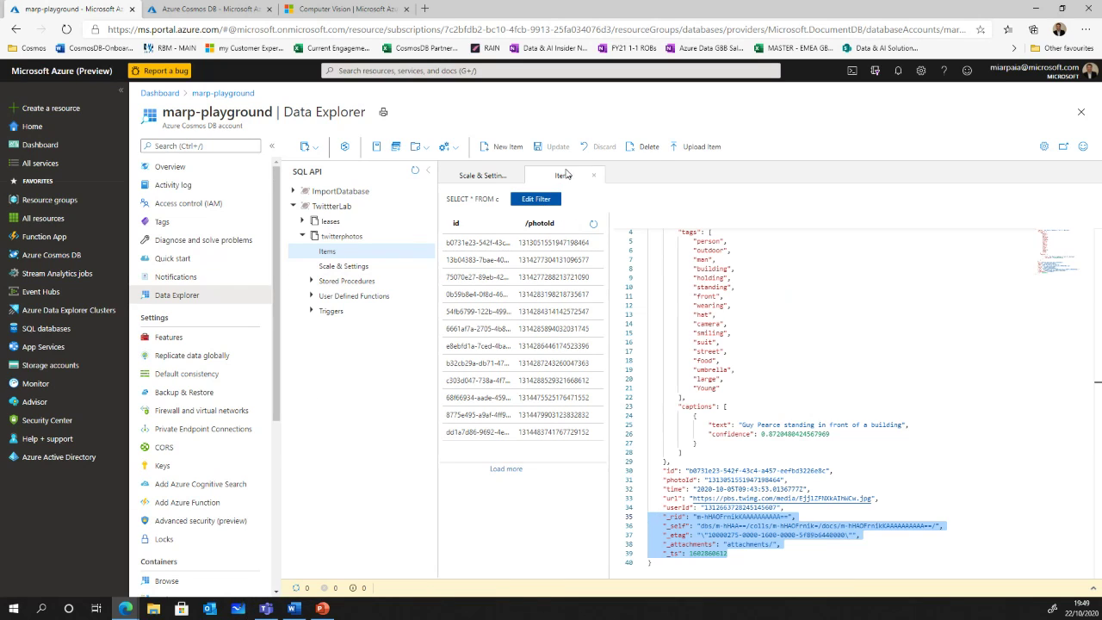
# Filter the twitterphotos items with WHERE CONTAINS (c.caption, "Anne", false) and open the matching document
pyautogui.click(537, 200)
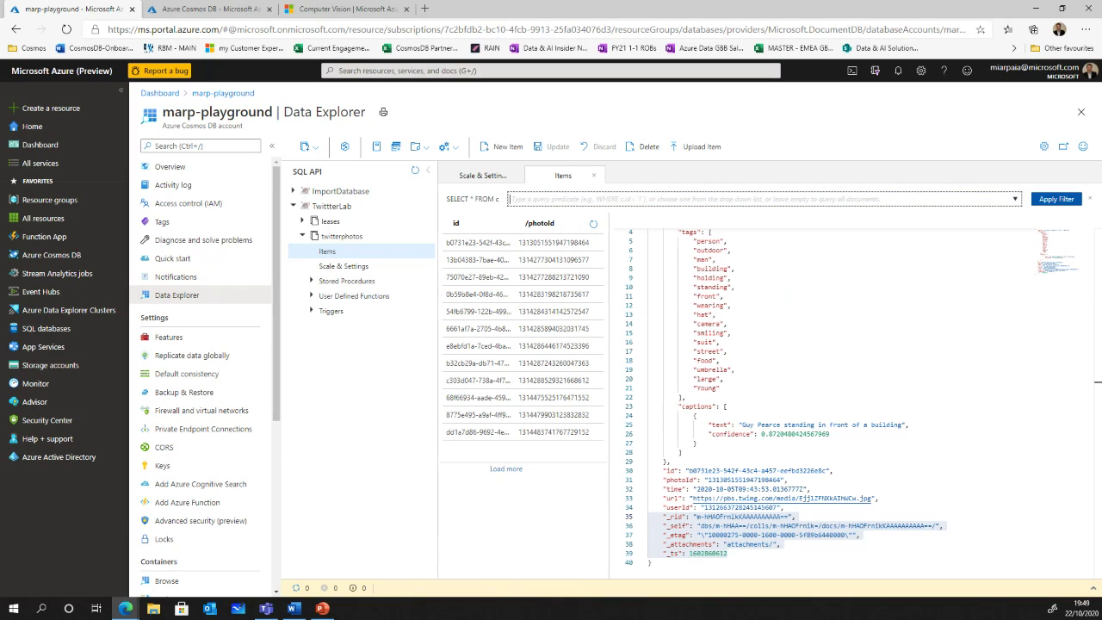
pyautogui.hotkey('alt', 'Tab')
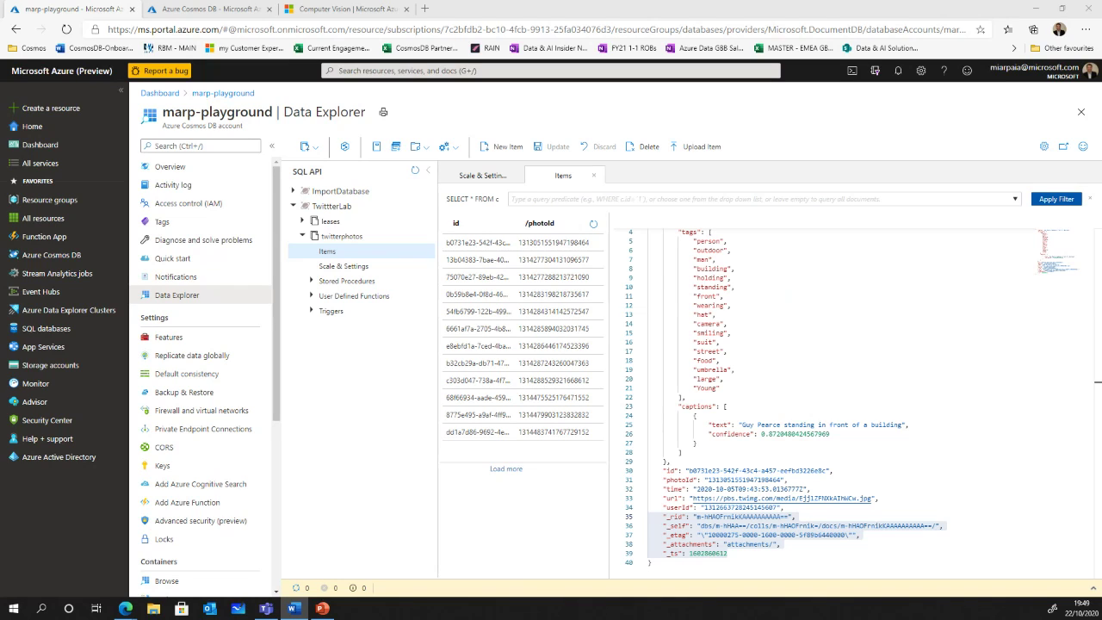
pyautogui.click(551, 199)
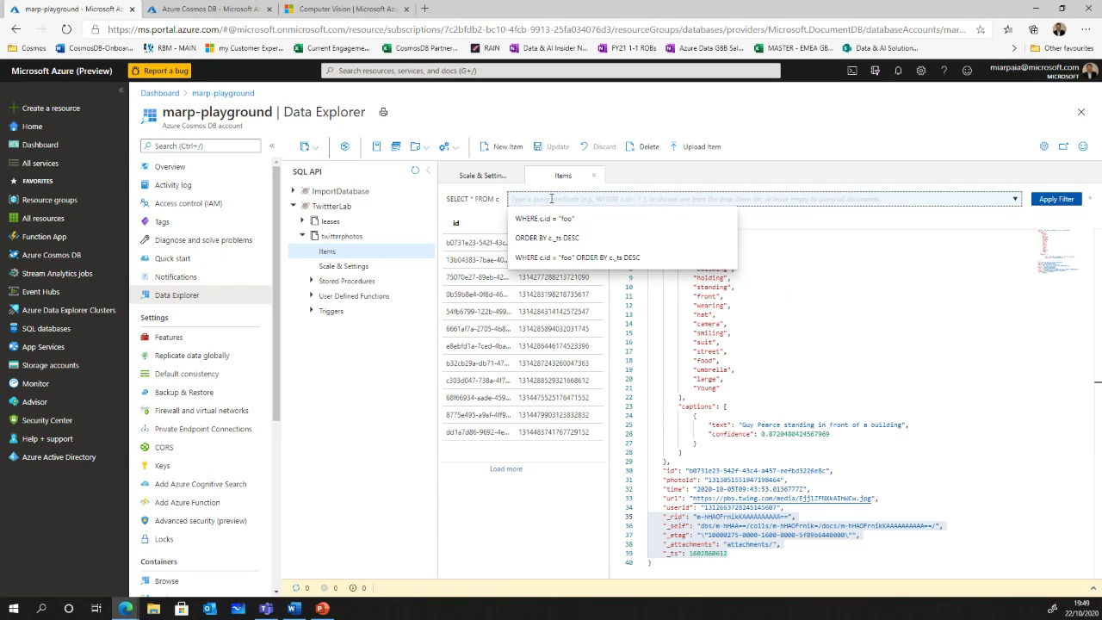
pyautogui.write('WHERE CONTAINS (c.caption, "Anne", false)')
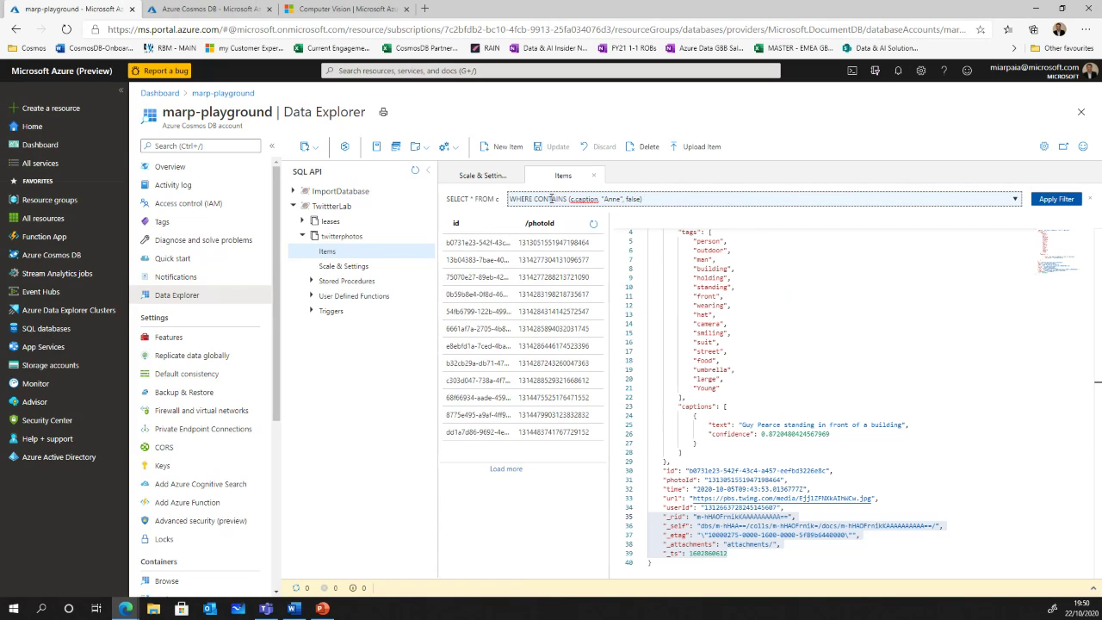
pyautogui.write(')')
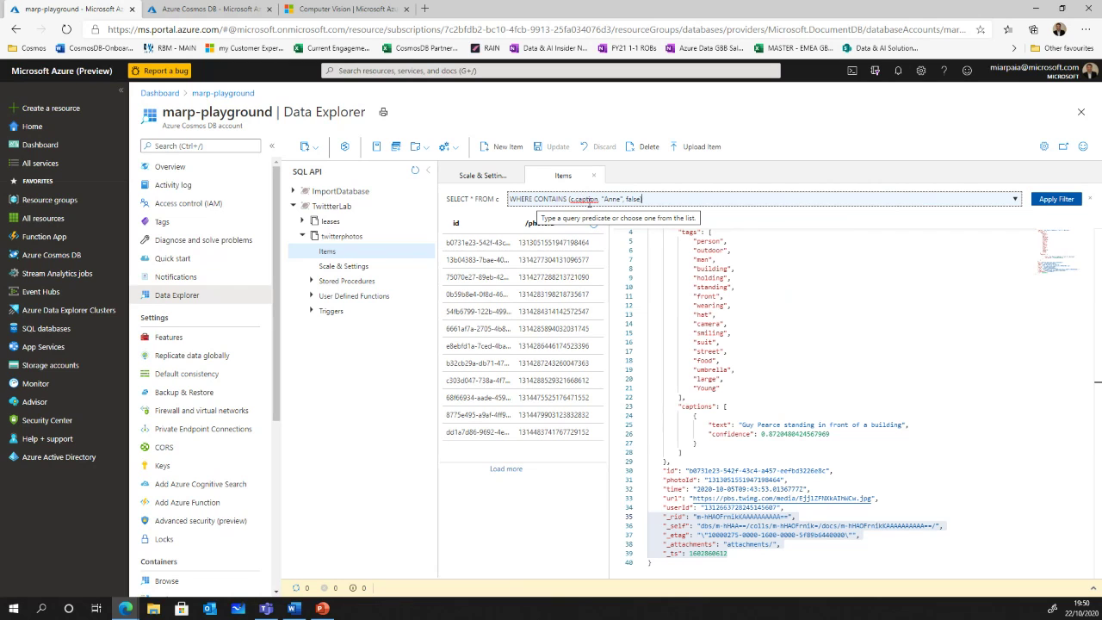
pyautogui.scroll(1, 711, 299)
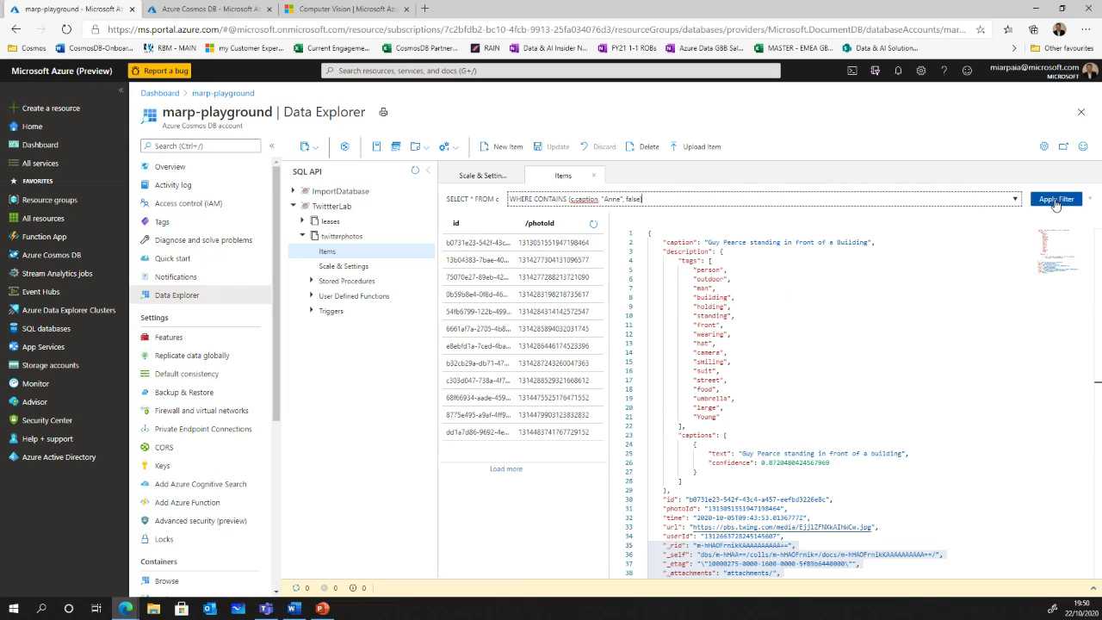
pyautogui.click(1054, 199)
pyautogui.click(469, 244)
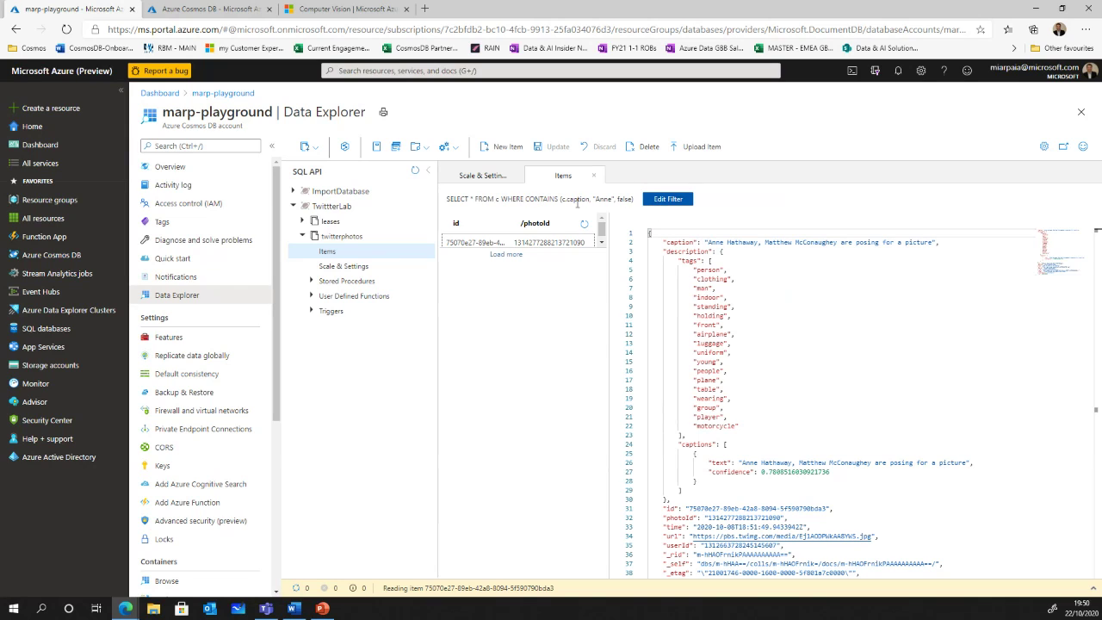
# Run a new query SELECT count(1) FROM c on twitterphotos, highlight its result and return to the container's items
pyautogui.click(397, 151)
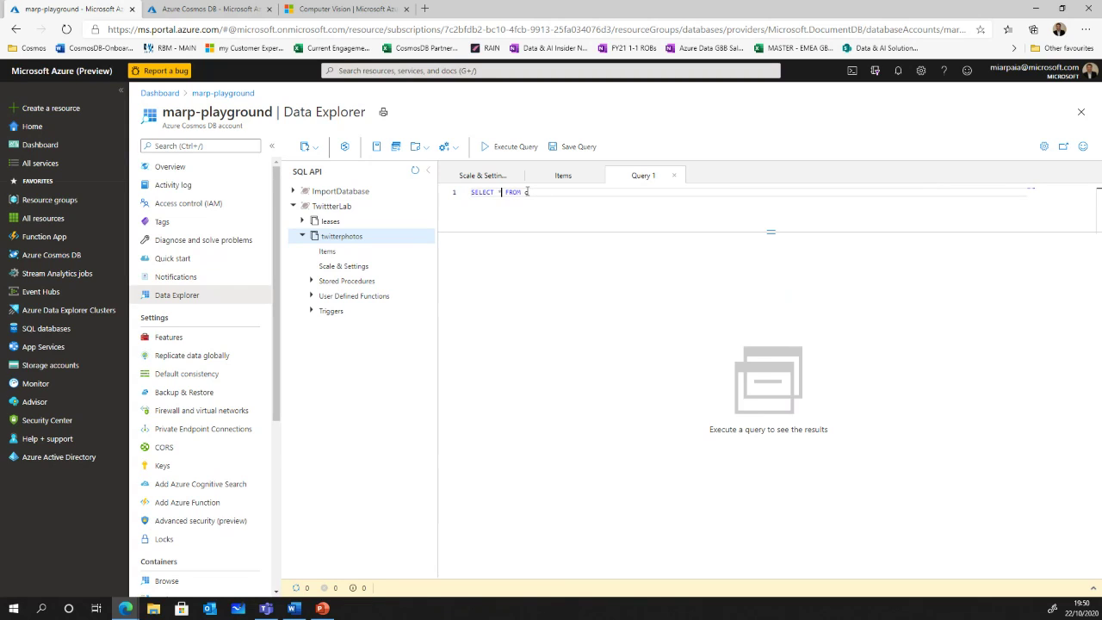
pyautogui.press('BackSpace')
pyautogui.write('count(1)')
pyautogui.click(510, 148)
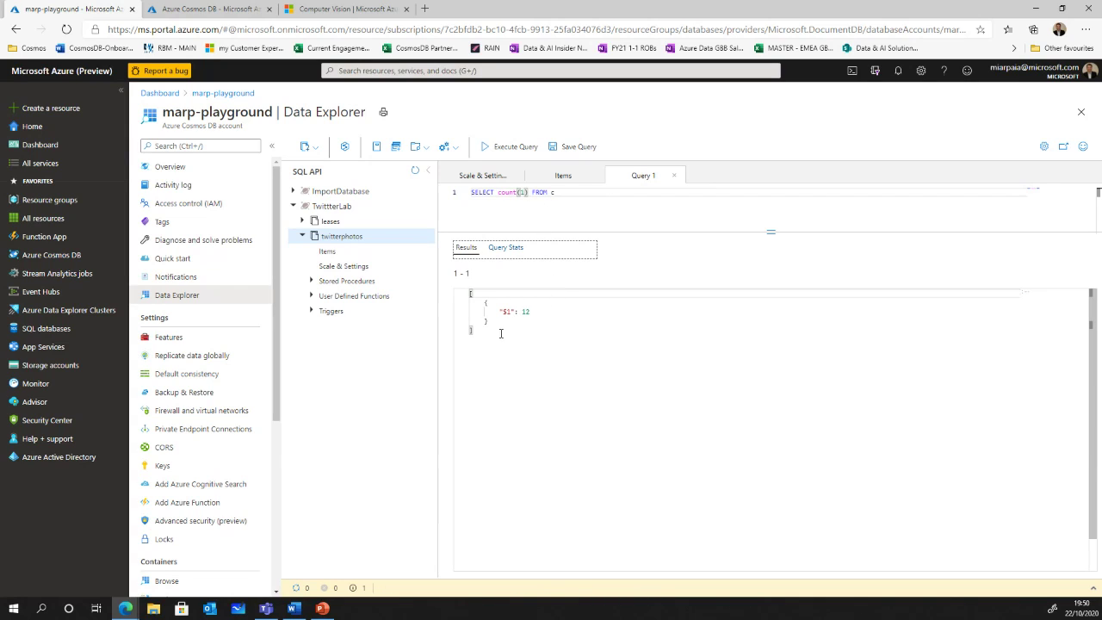
pyautogui.doubleClick(506, 311)
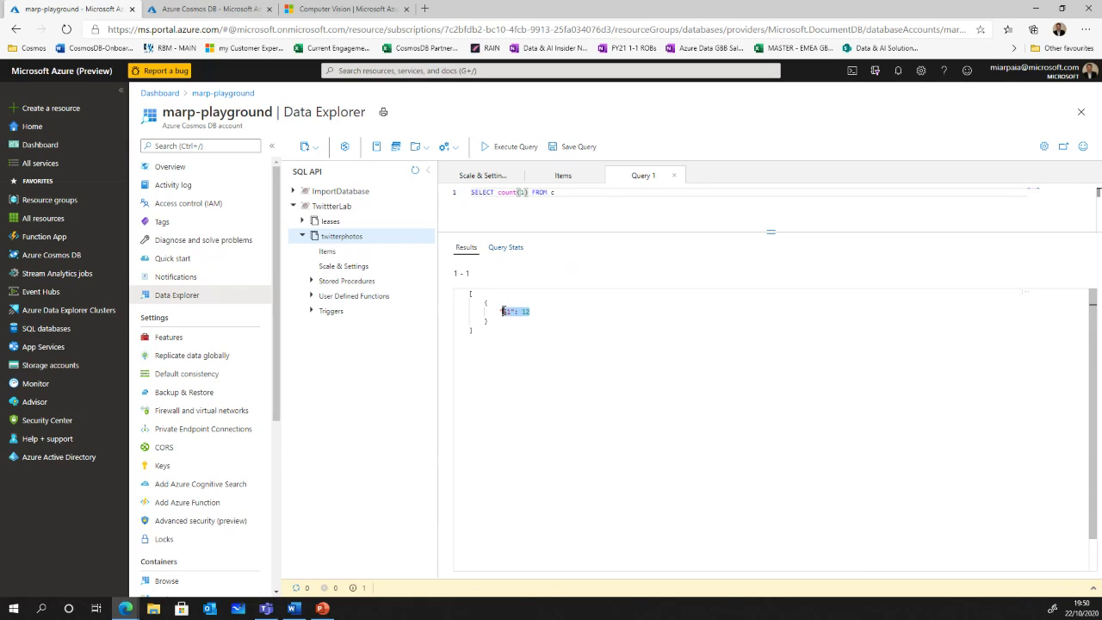
pyautogui.click(508, 338)
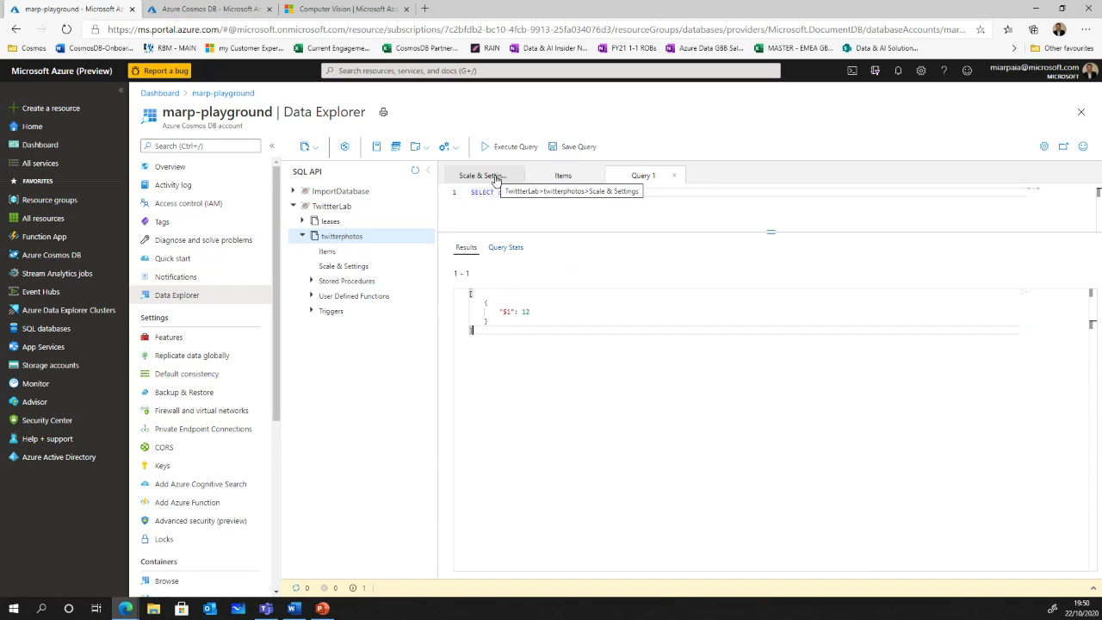
pyautogui.click(334, 255)
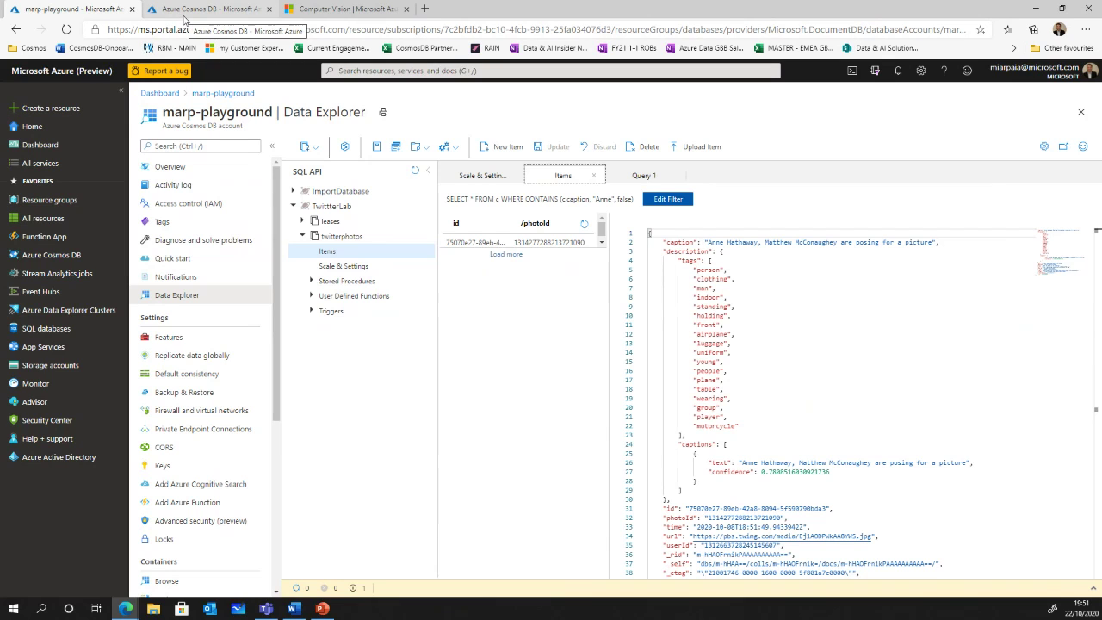
# Switch to the Twitter home page and start a new tweet with the #DotNetCode hashtag copied from the latest tweet
pyautogui.moveTo(125, 612)
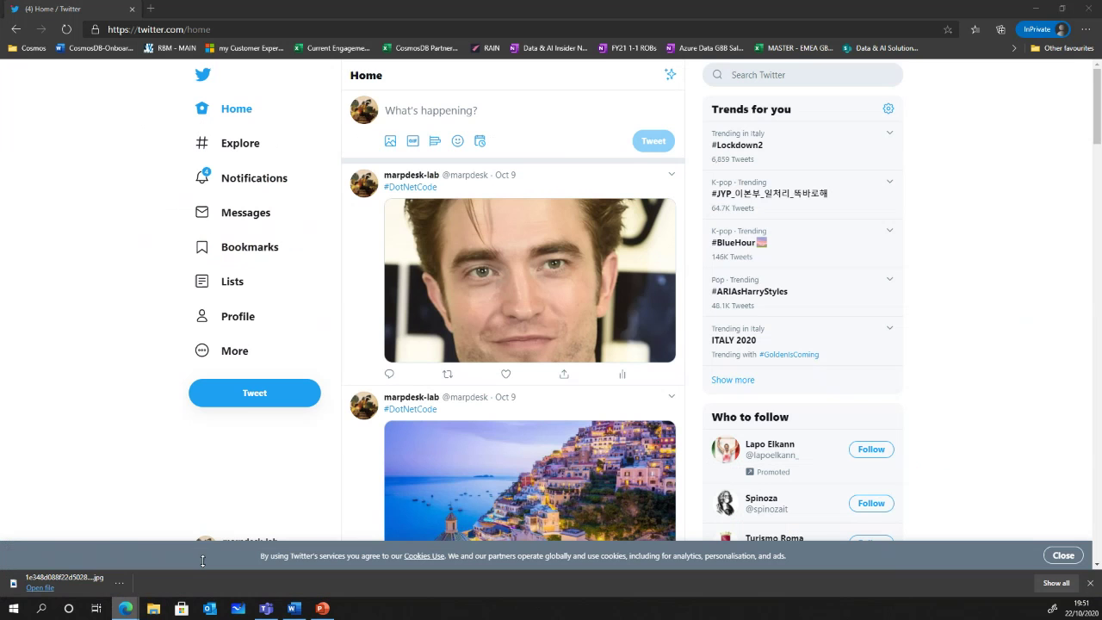
pyautogui.click(204, 564)
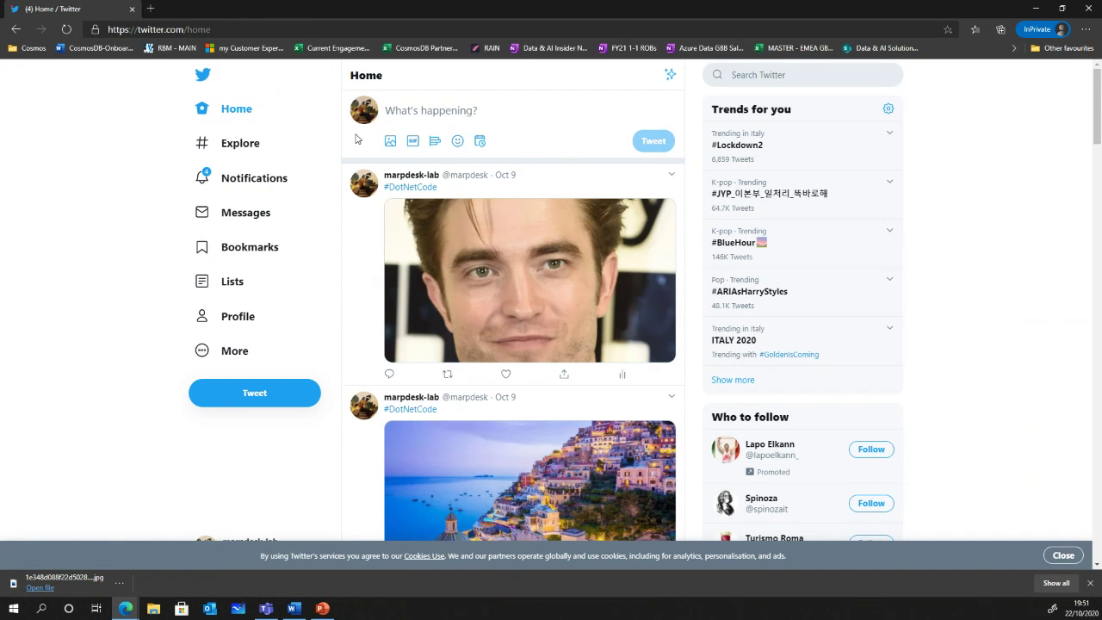
pyautogui.moveTo(438, 187); pyautogui.dragTo(384, 186)
pyautogui.hotkey('ctrl', 'c')
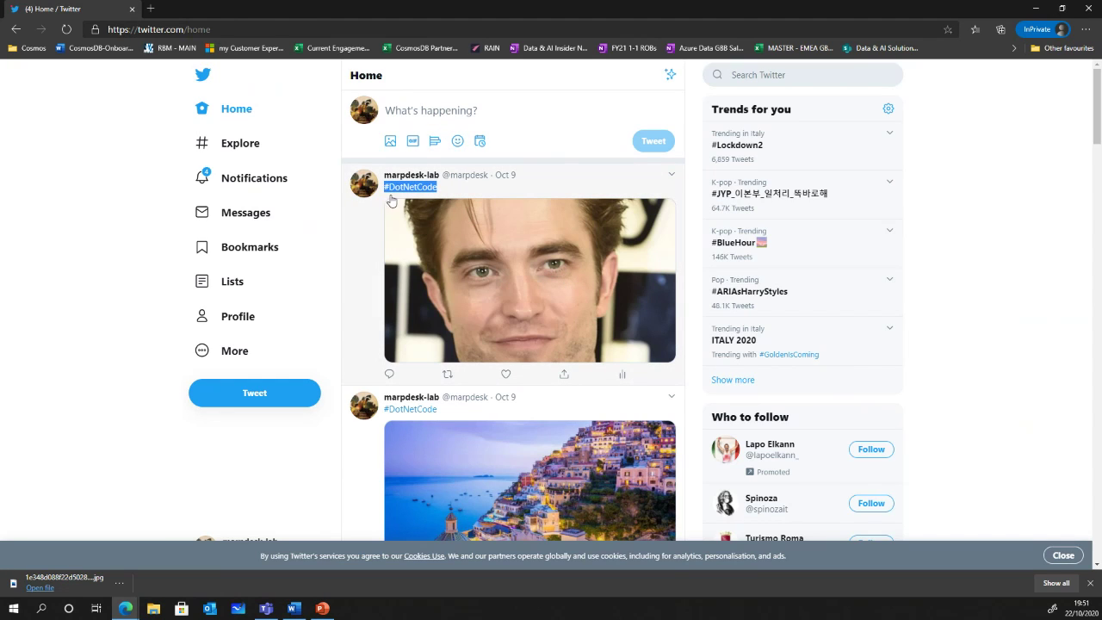
pyautogui.click(457, 110)
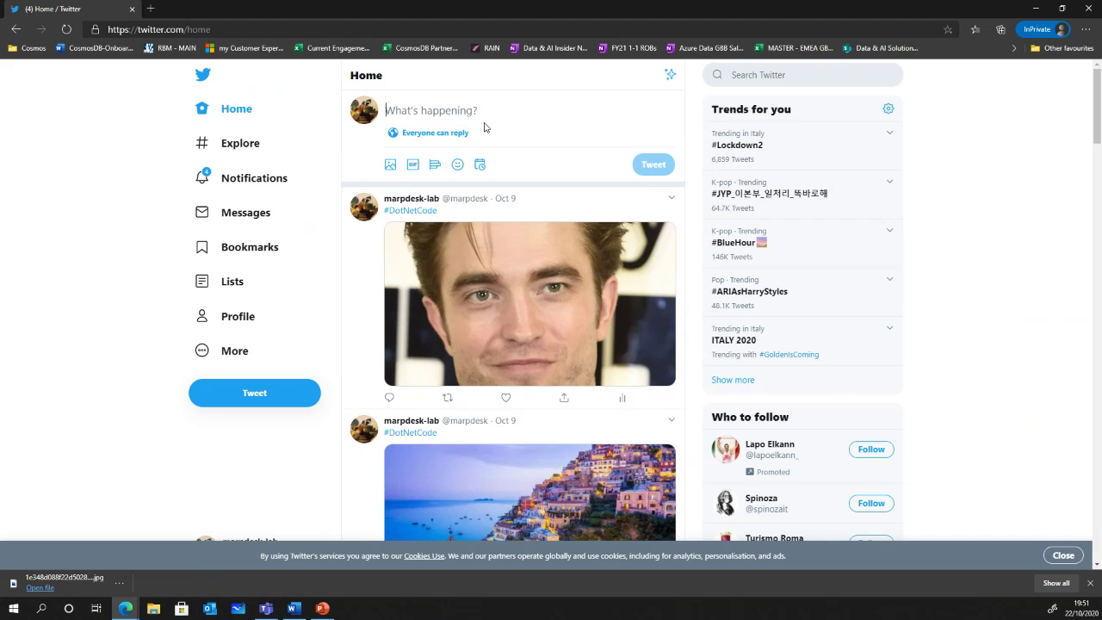
pyautogui.hotkey('ctrl', 'v')
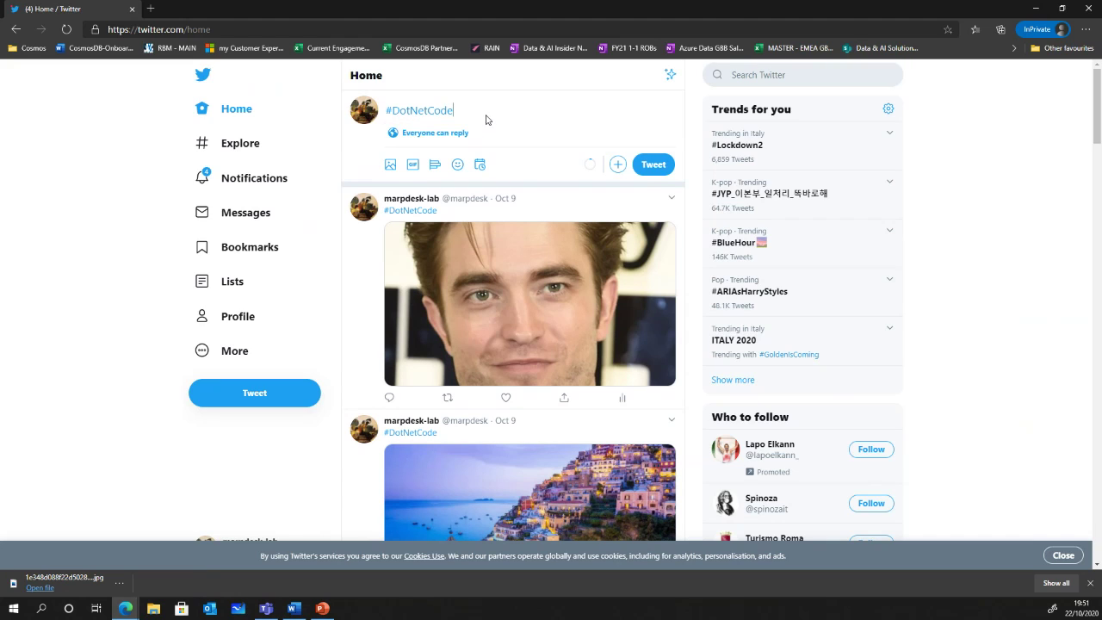
# Attach the front-view-young-women-men-blank-t-shirts picture from TwitterLabPhotos to the tweet and post it
pyautogui.click(389, 166)
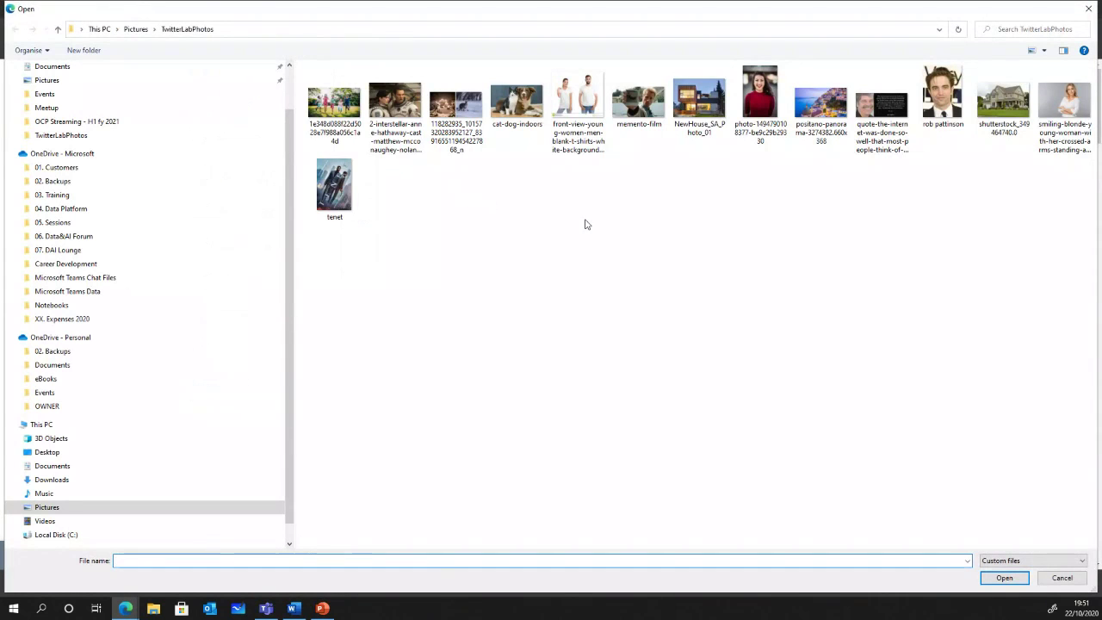
pyautogui.click(575, 134)
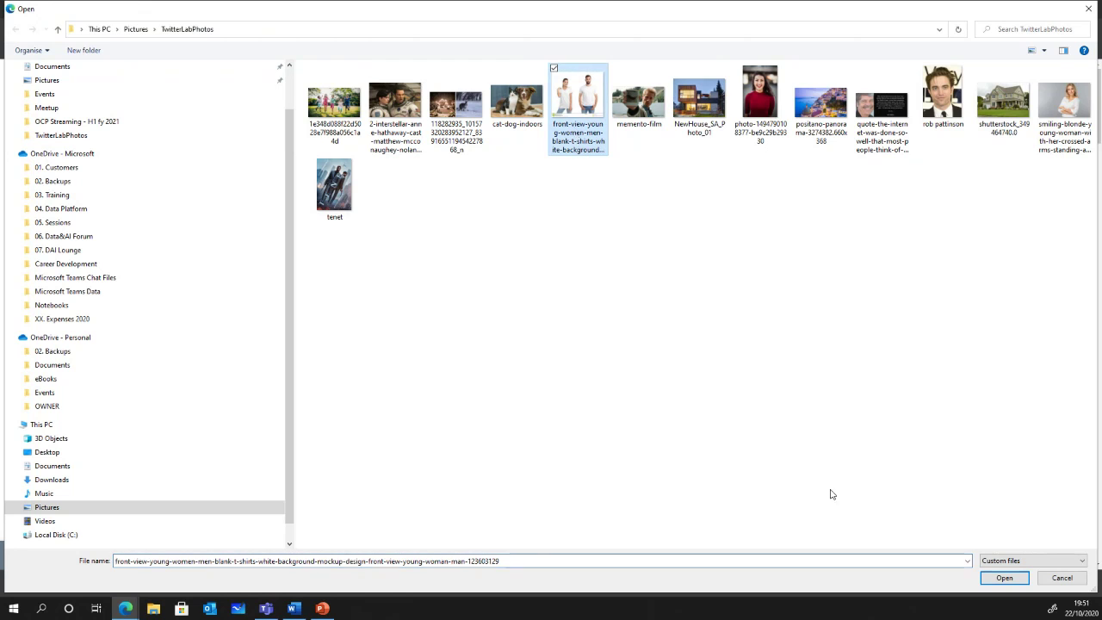
pyautogui.click(1003, 577)
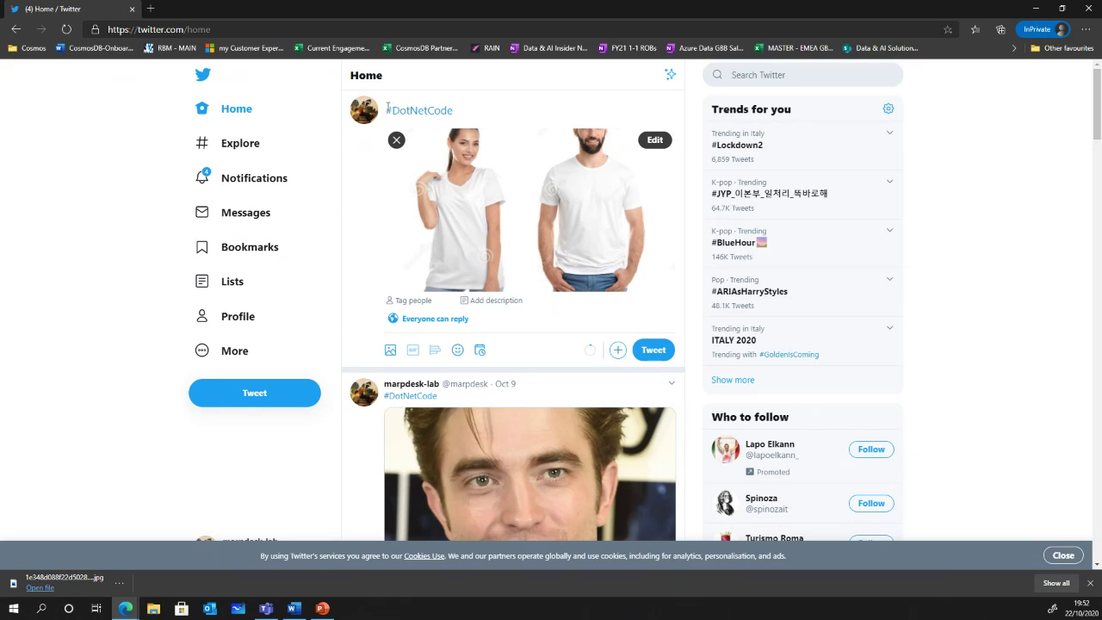
pyautogui.click(653, 350)
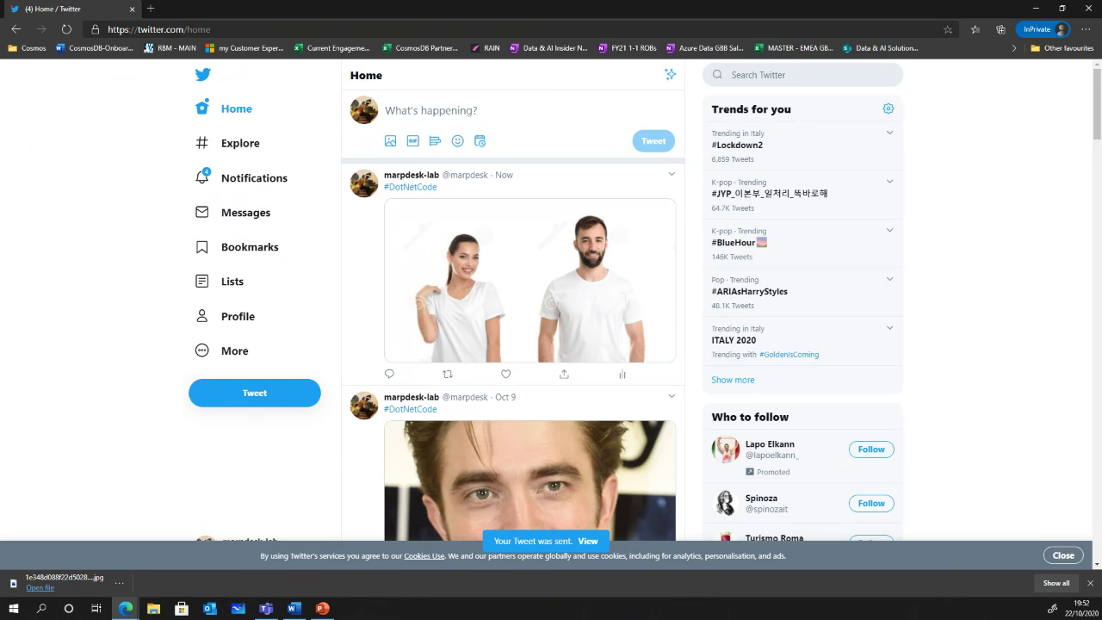
# Return to the Azure portal, open the visionApp logic app from the dashboard, run its trigger and refresh the runs history
pyautogui.hotkey('alt', 'Tab')
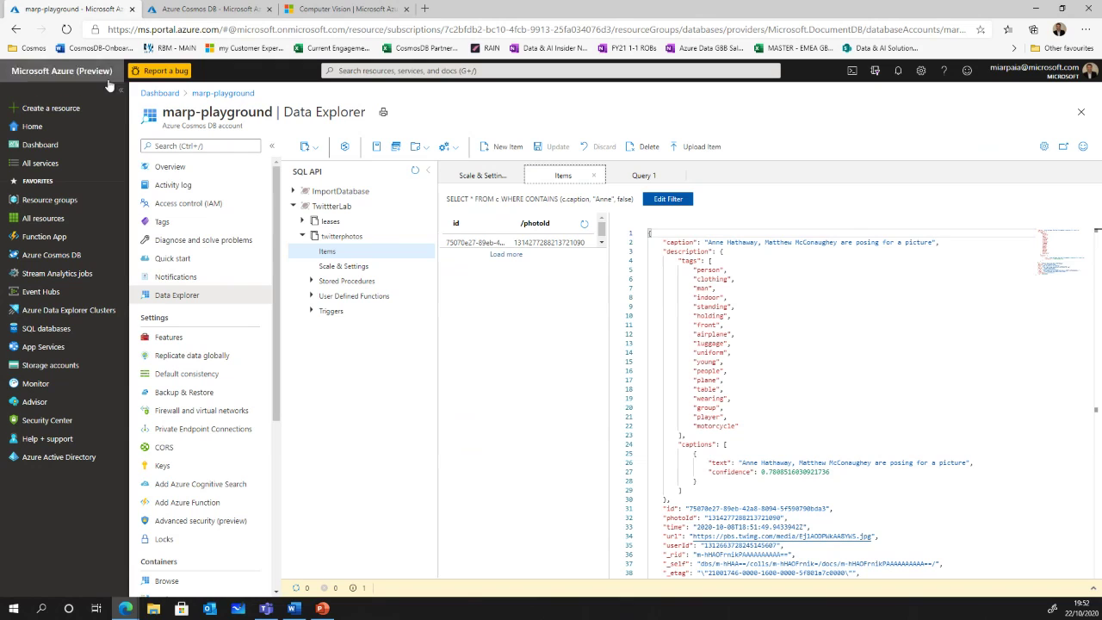
pyautogui.click(160, 93)
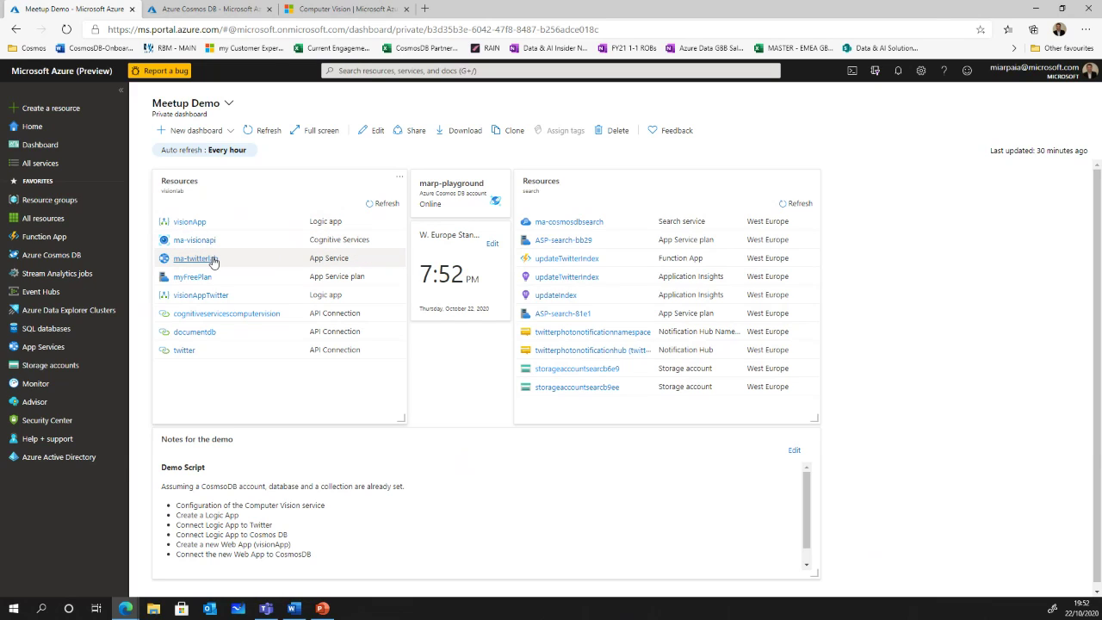
pyautogui.click(190, 222)
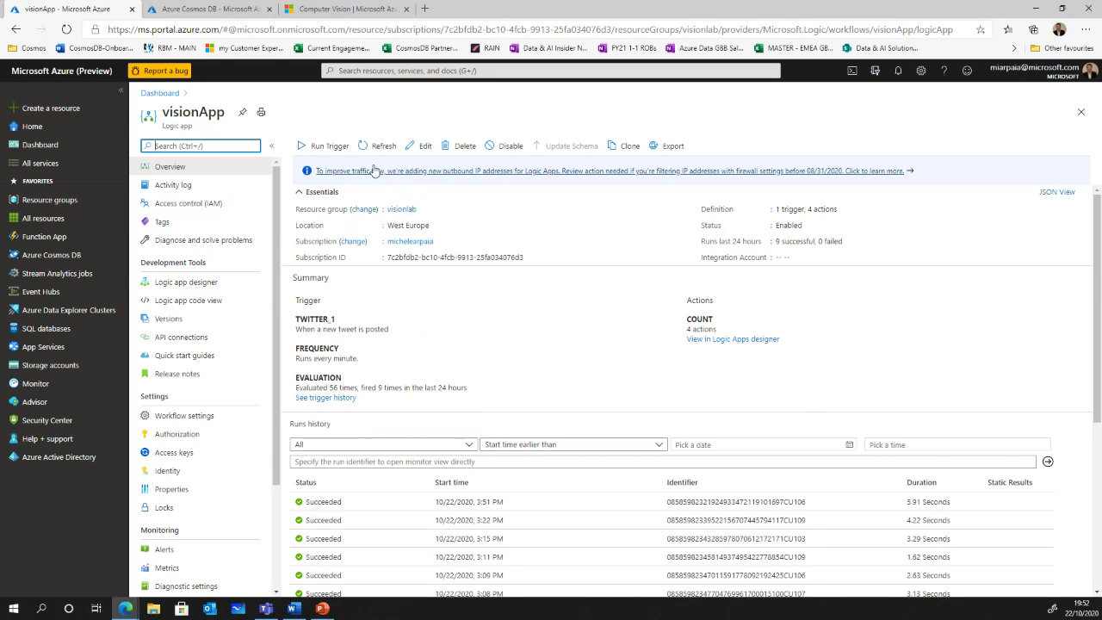
pyautogui.click(321, 146)
pyautogui.click(321, 167)
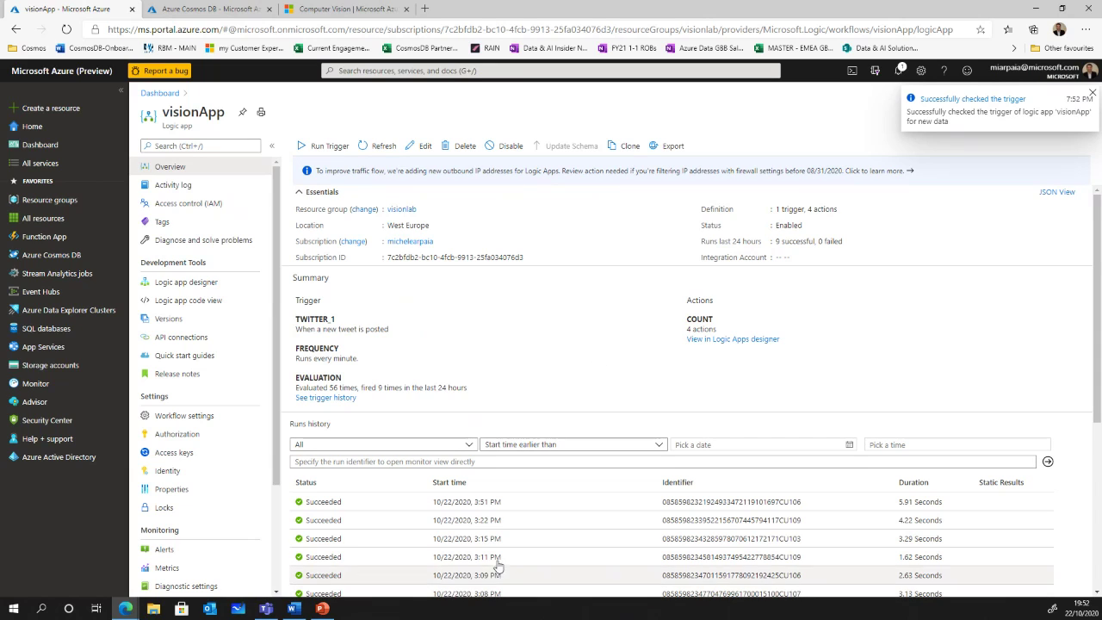
pyautogui.click(379, 147)
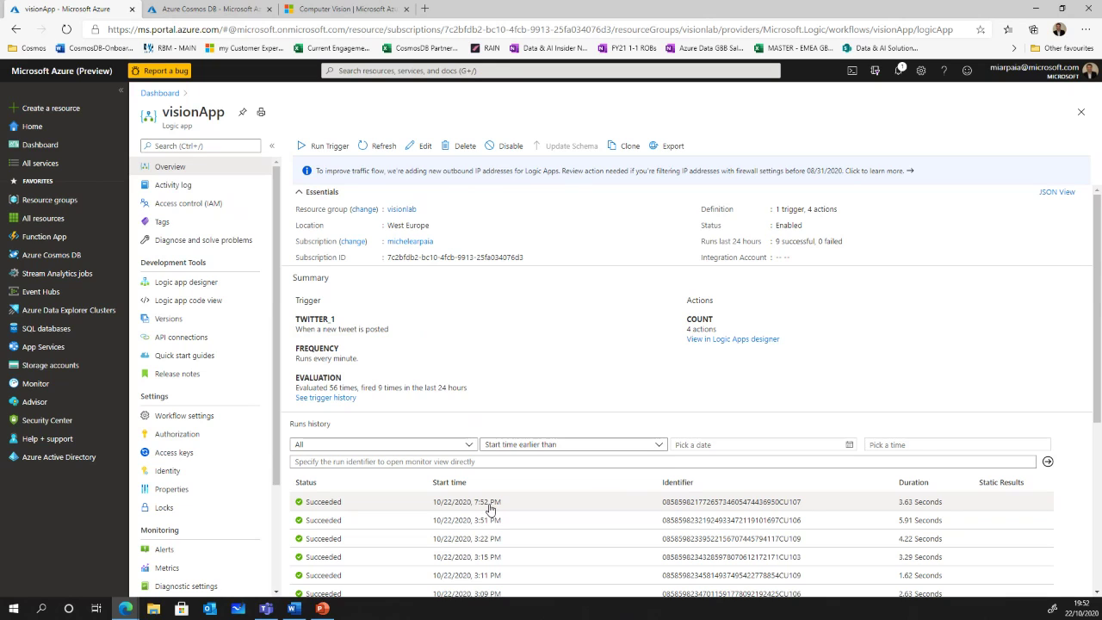
# Open the marp-playground account's Data Explorer in the Azure Cosmos DB browser tab and expand TwittterLab and its twitterphotos container
pyautogui.click(208, 9)
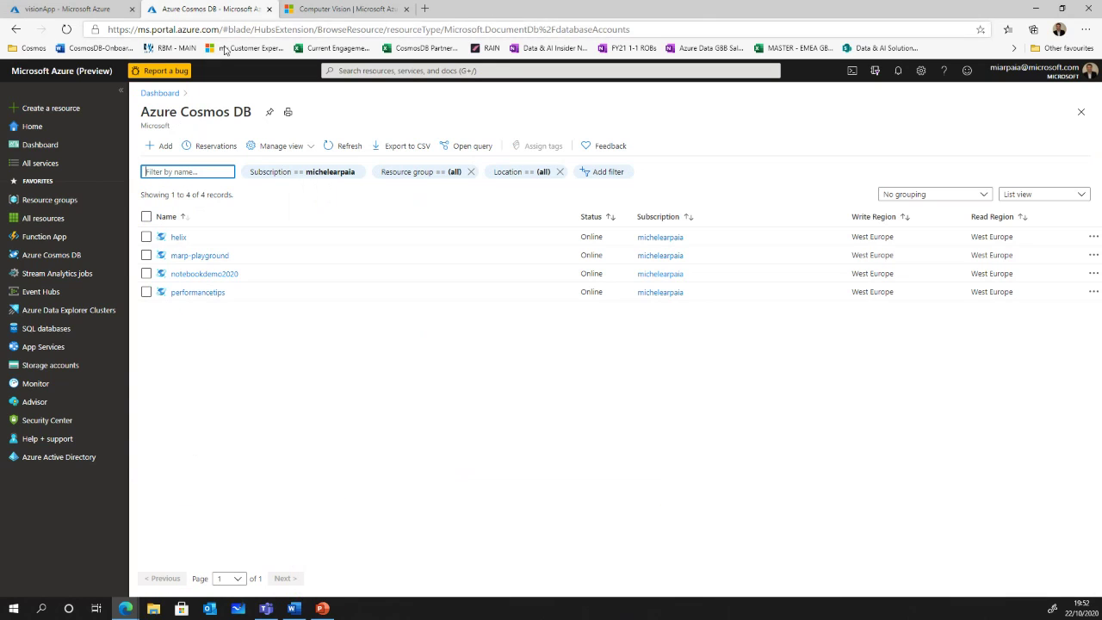
pyautogui.click(199, 256)
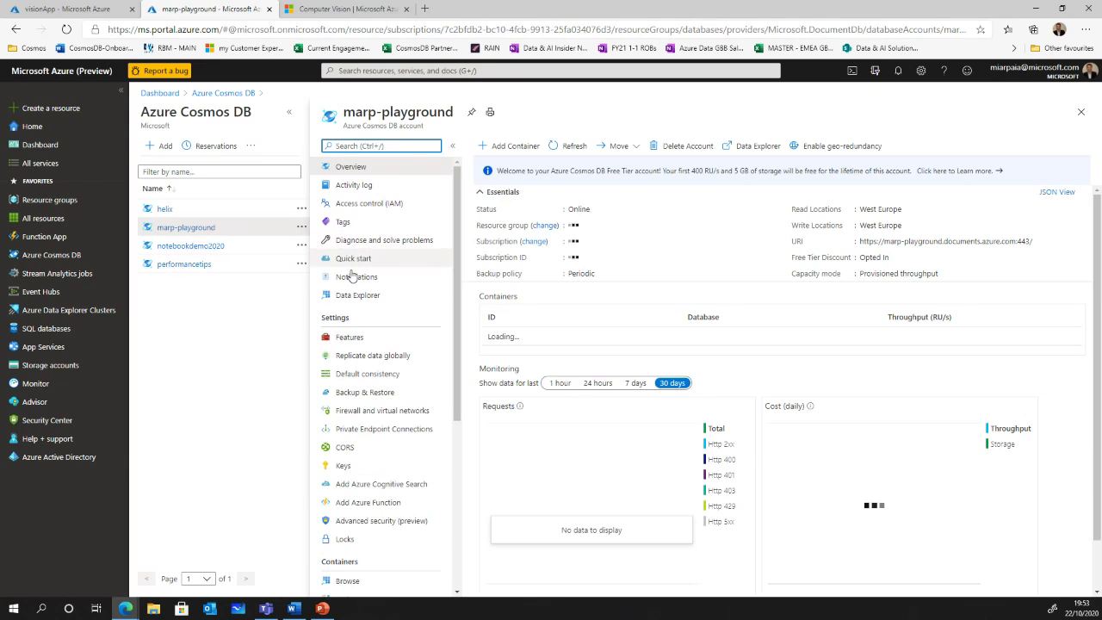
pyautogui.click(345, 301)
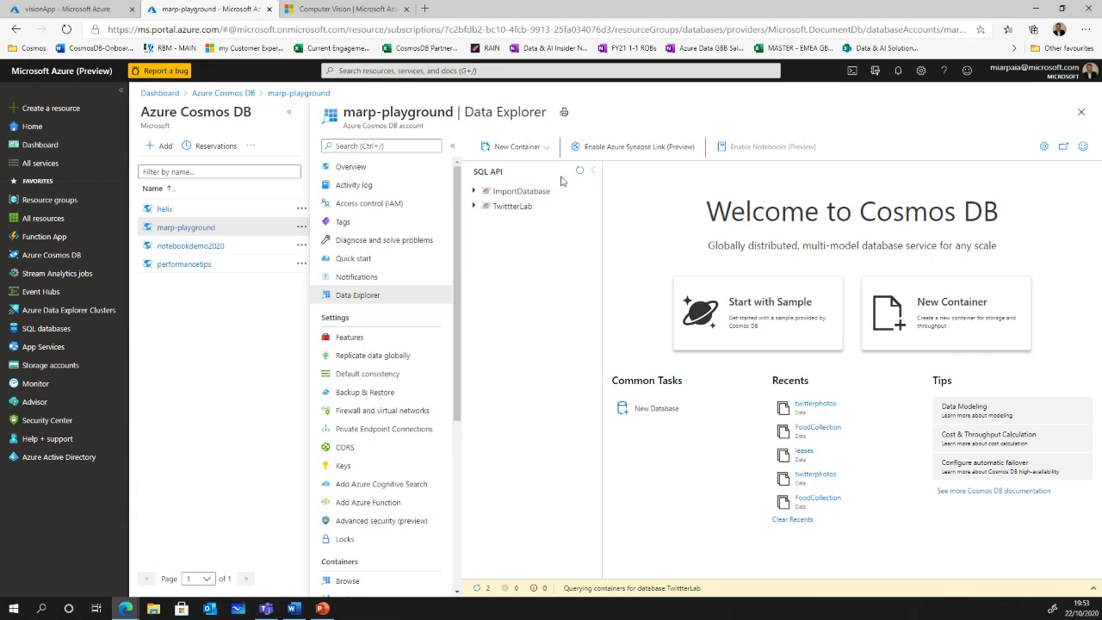
pyautogui.click(476, 206)
pyautogui.click(487, 236)
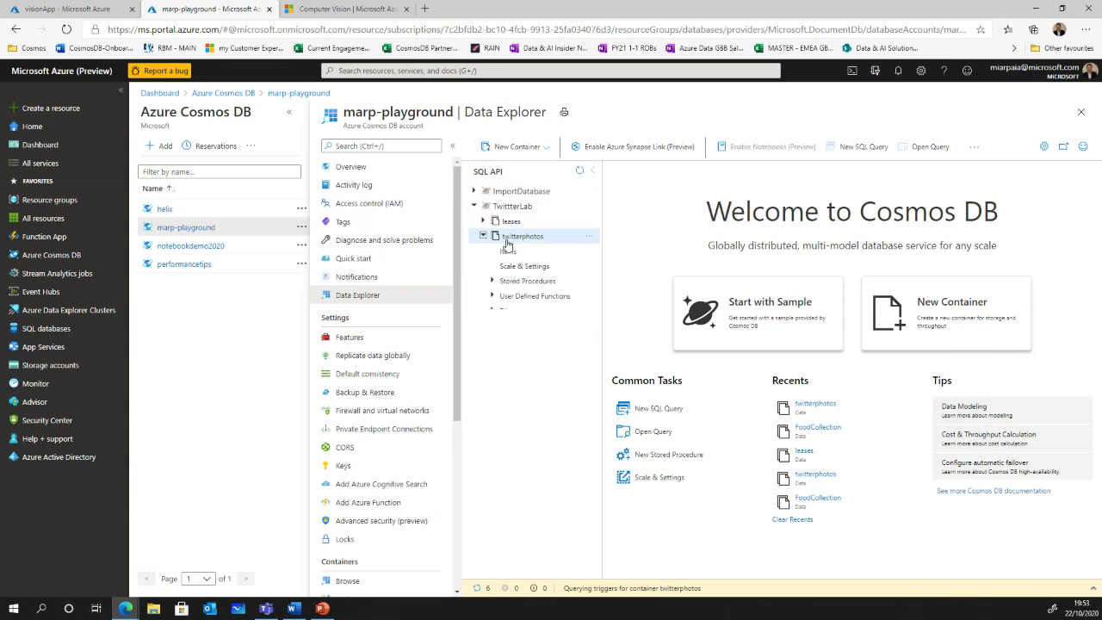
# List the items of the twitterphotos container, widen the item list and open the last document
pyautogui.click(508, 252)
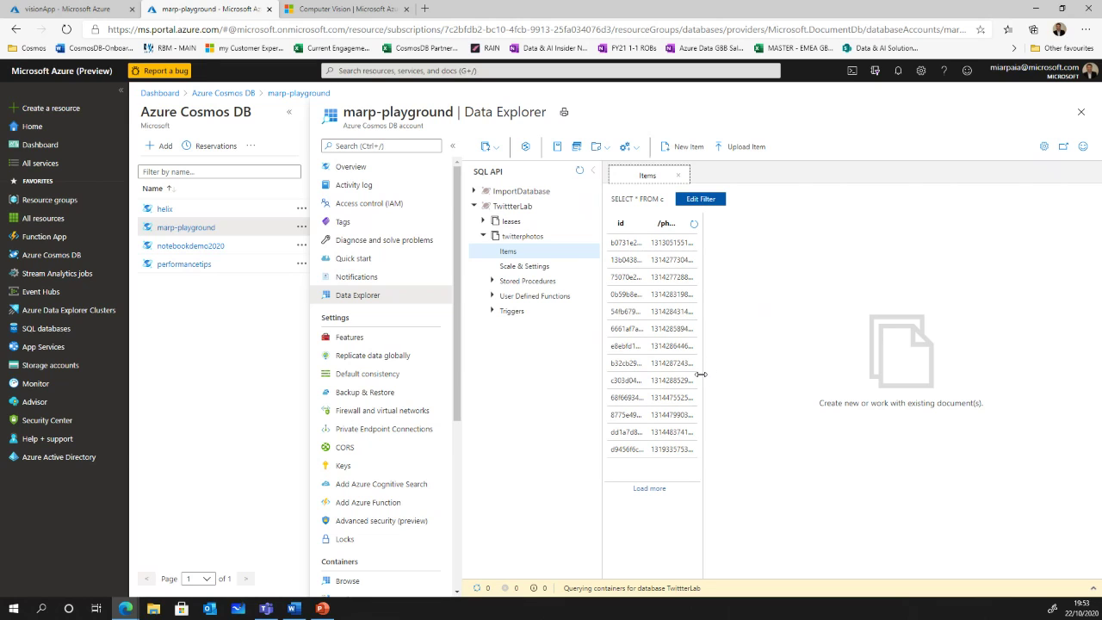
pyautogui.moveTo(701, 374); pyautogui.dragTo(738, 381)
pyautogui.click(638, 452)
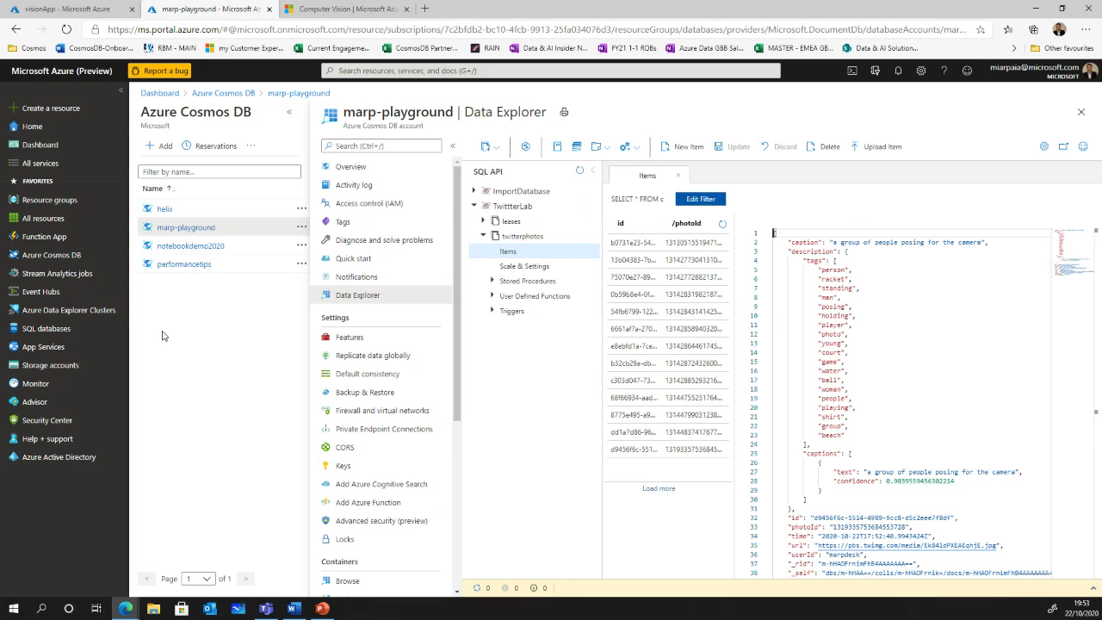
# Return to the visionApp browser tab, open the ma-twitterlab app service from the dashboard and show its Deployment Center
pyautogui.click(86, 10)
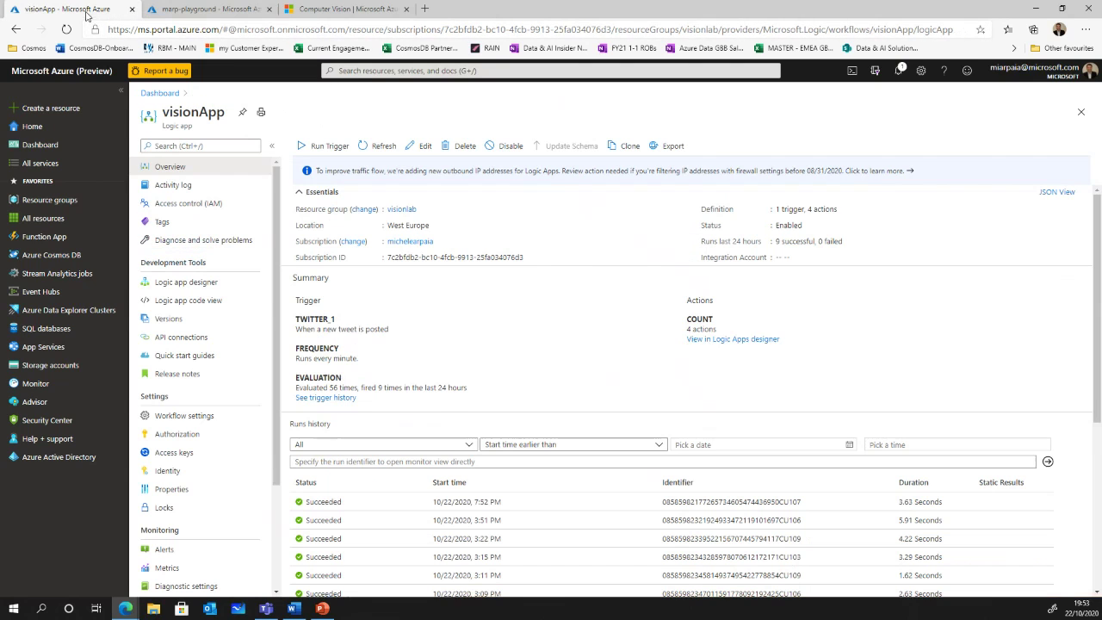
pyautogui.click(33, 145)
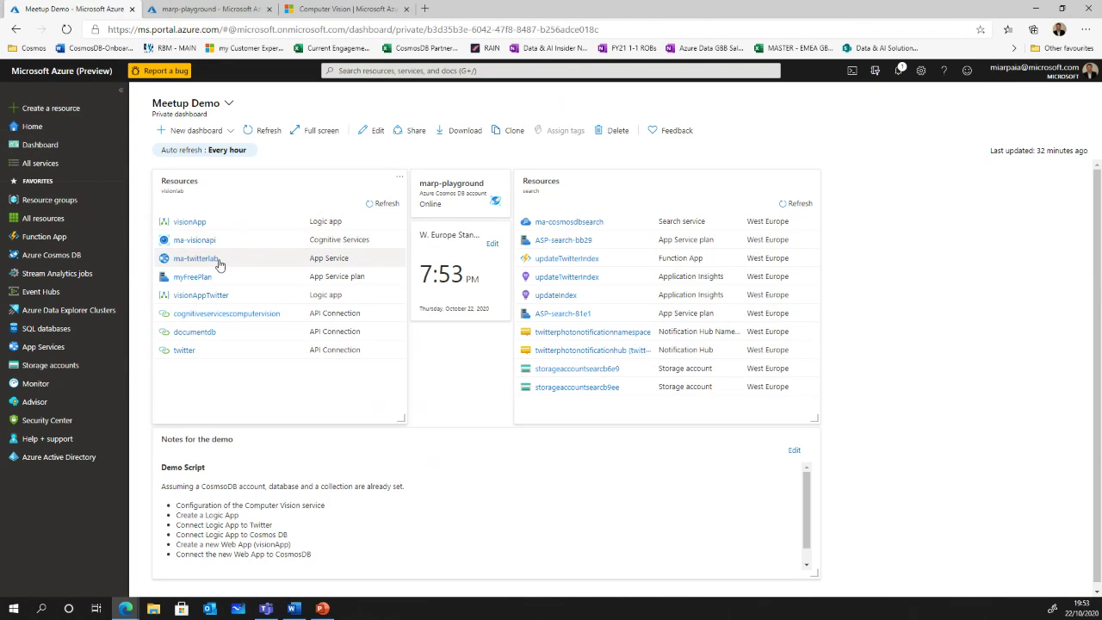
pyautogui.click(196, 258)
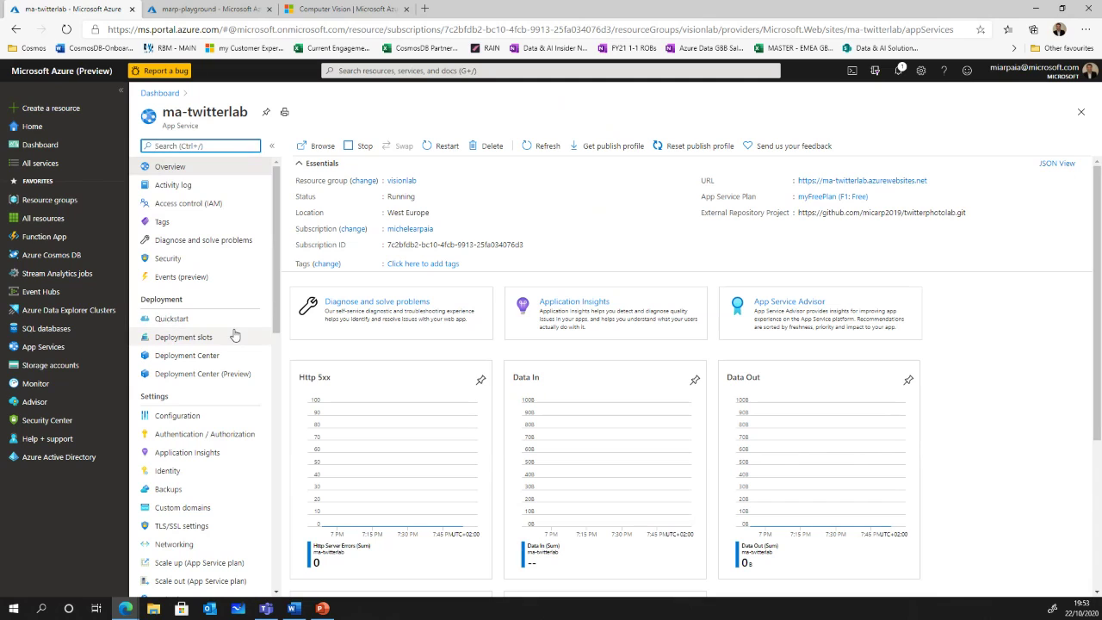
pyautogui.click(207, 356)
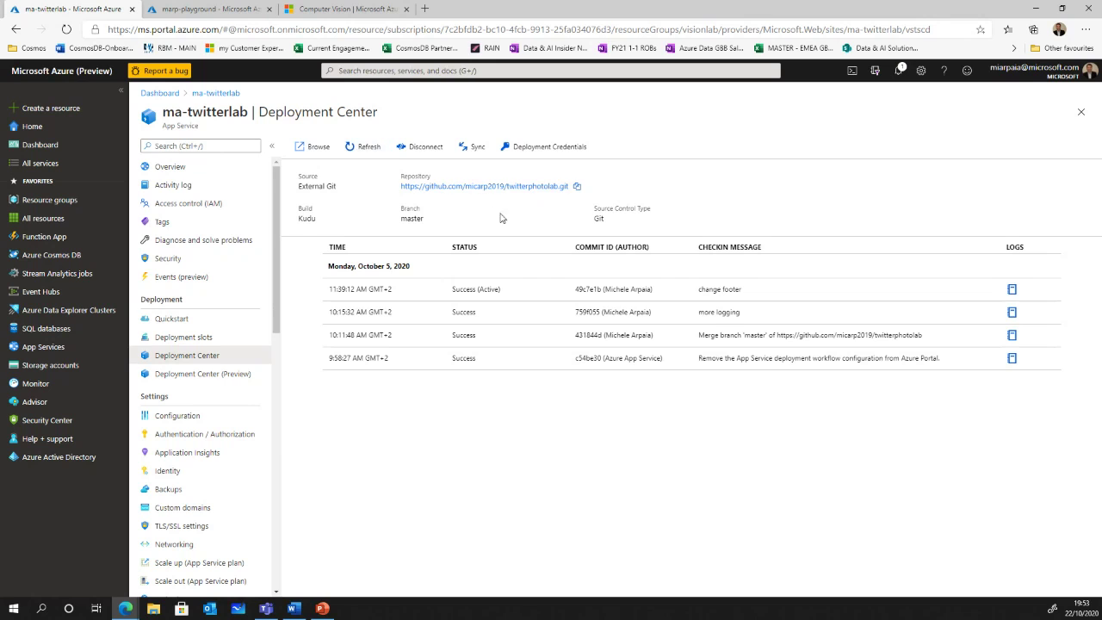
# Open the linked twitterphotolab repository on GitHub and view the www file in webapp/bin
pyautogui.click(464, 188)
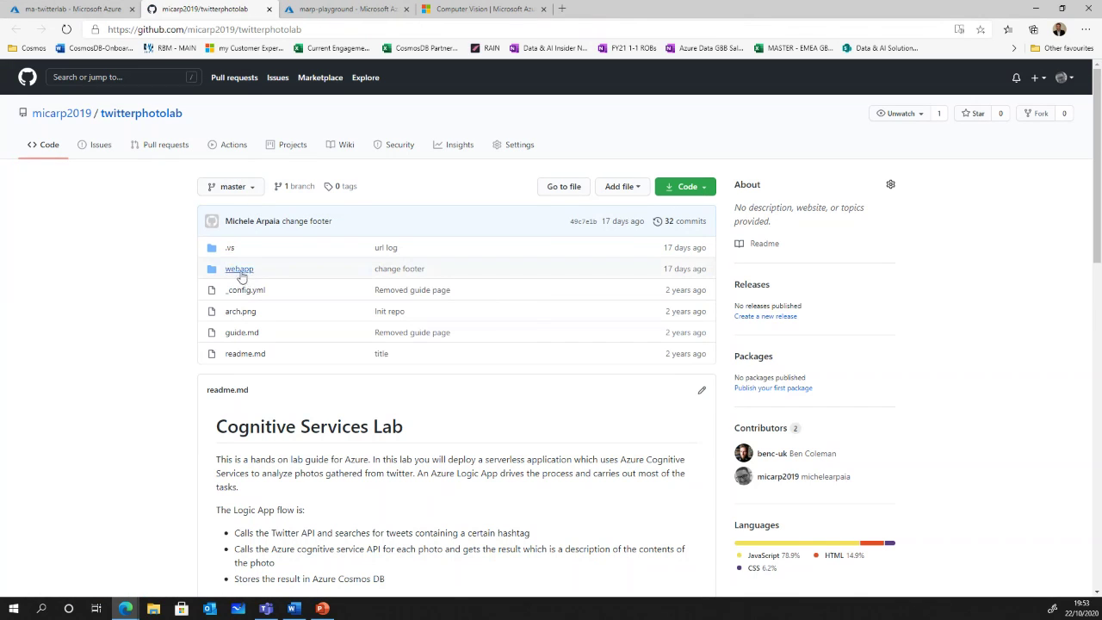
pyautogui.click(251, 269)
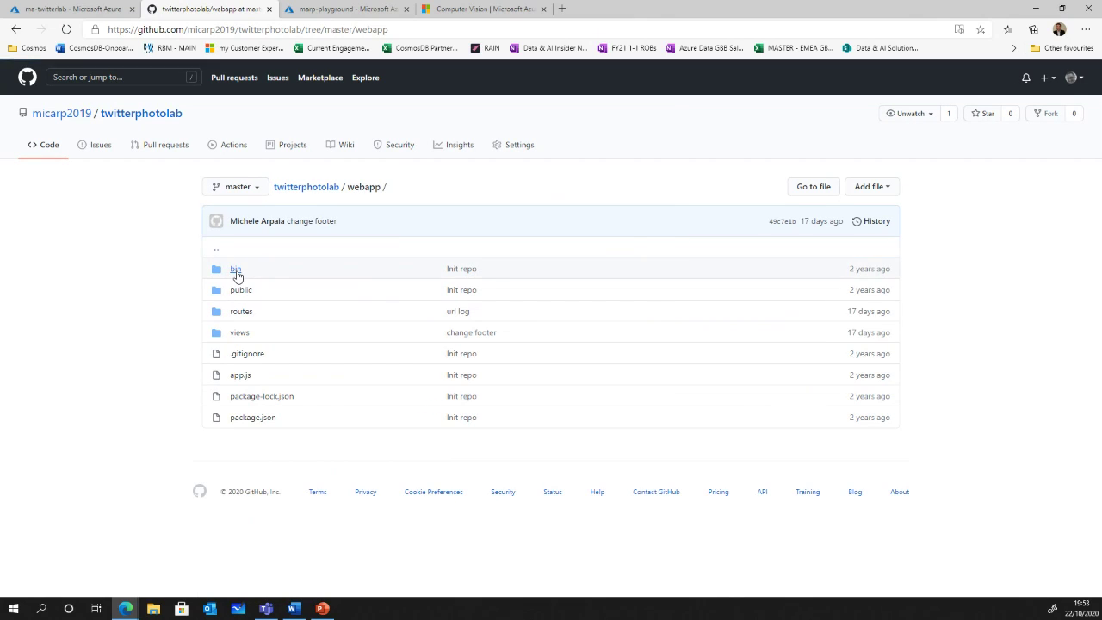
pyautogui.click(234, 268)
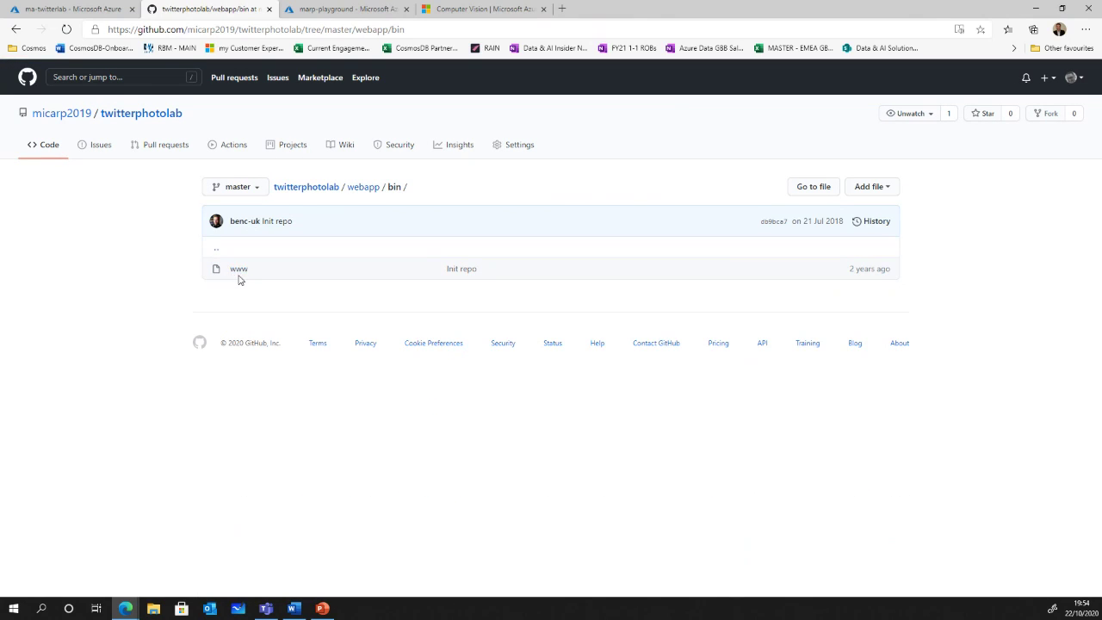
pyautogui.click(239, 277)
pyautogui.scroll(-3, 368, 356)
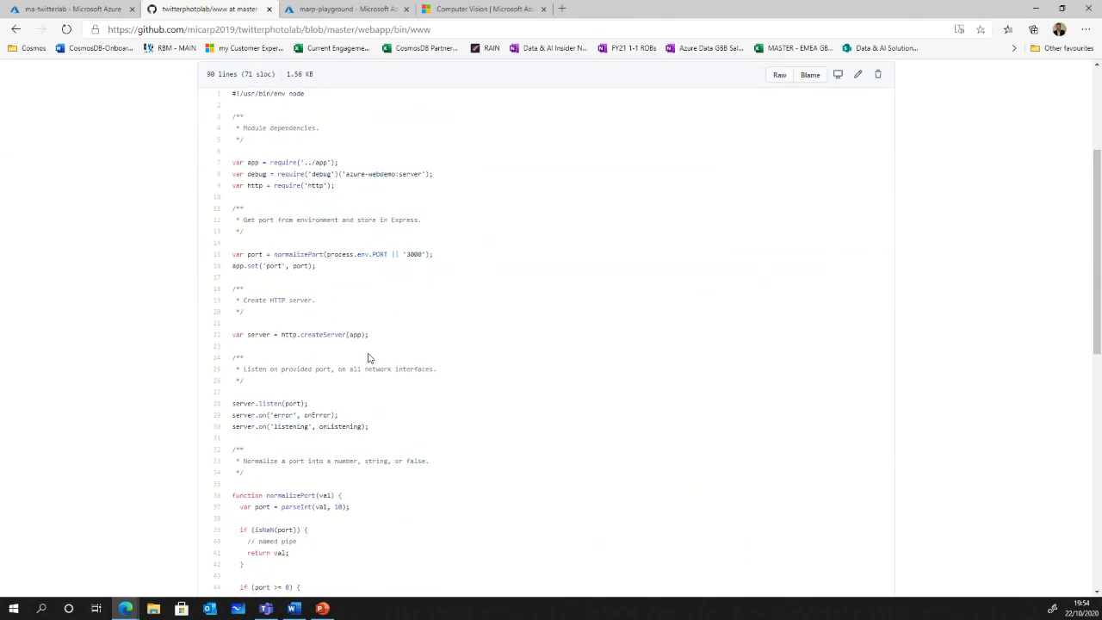
pyautogui.scroll(3, 291, 235)
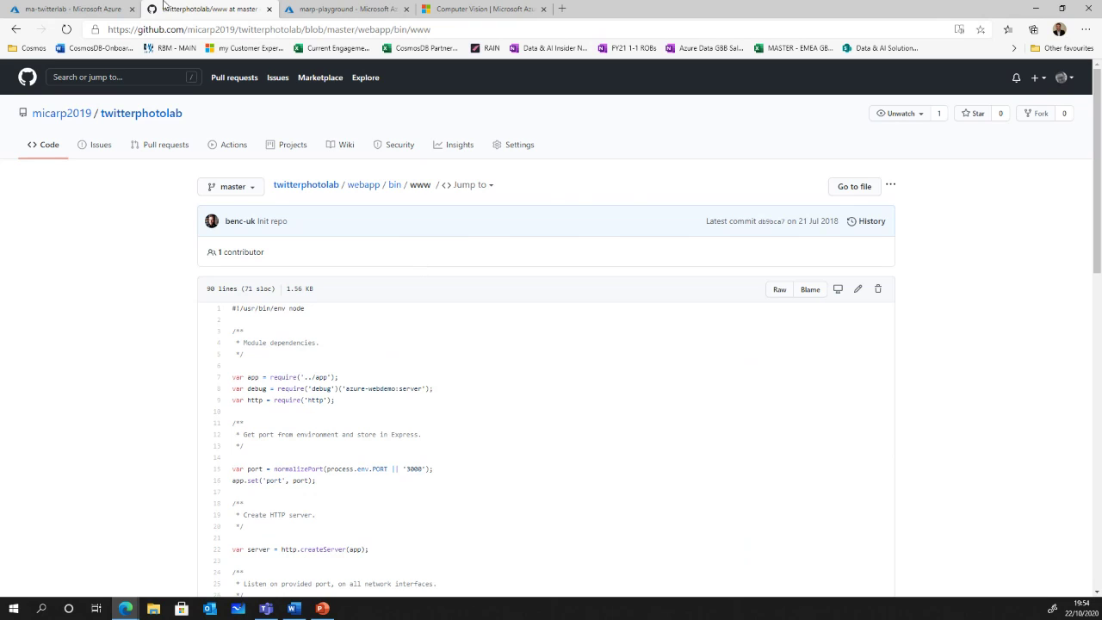
# Browse the ma-twitterlab website from its Deployment Center and examine the analyzed photos with their captions, confidence and tags
pyautogui.click(73, 10)
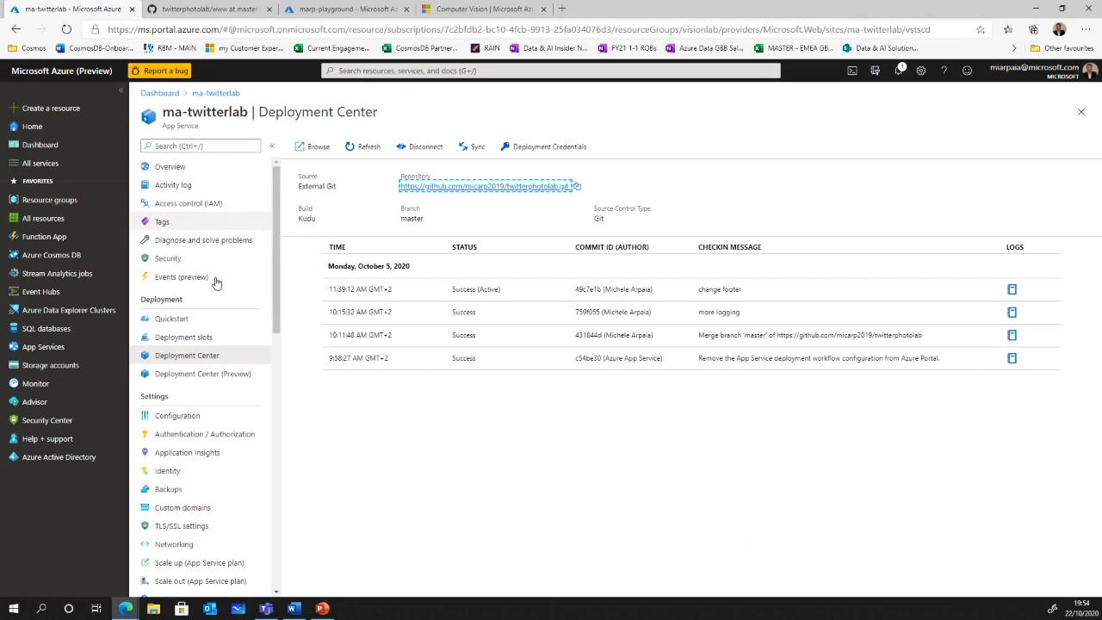
pyautogui.click(315, 148)
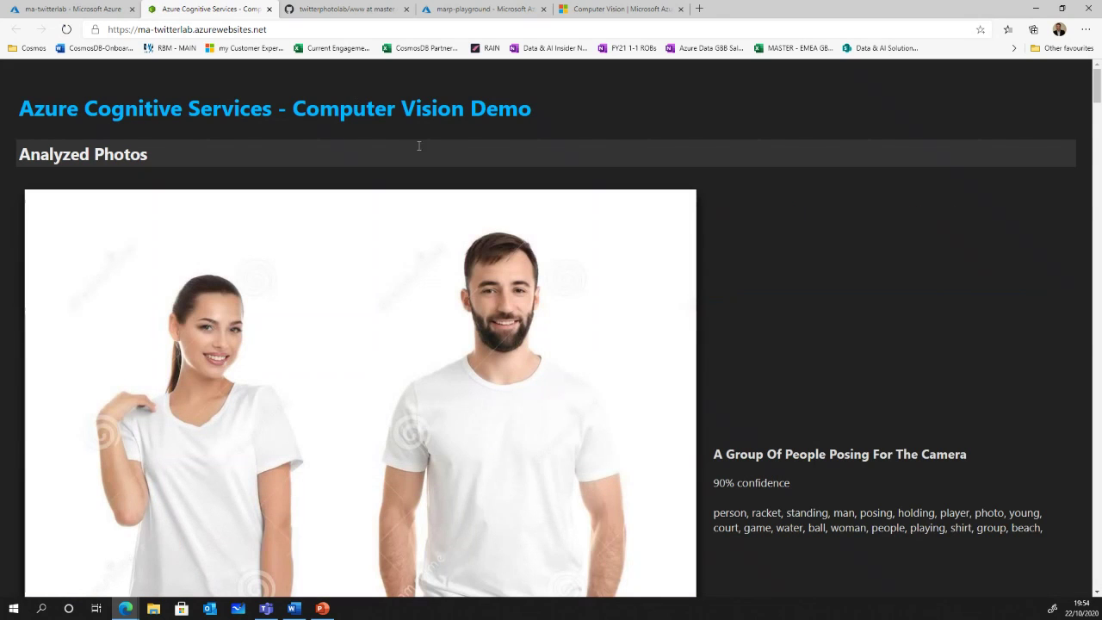
pyautogui.scroll(-1, 315, 299)
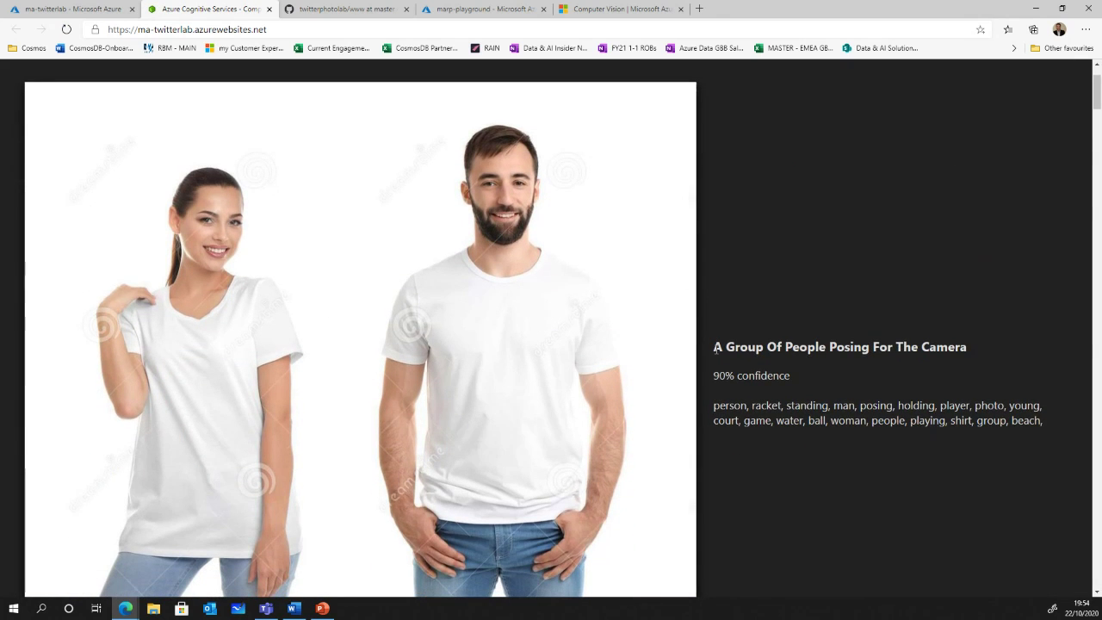
pyautogui.moveTo(715, 345); pyautogui.dragTo(922, 347)
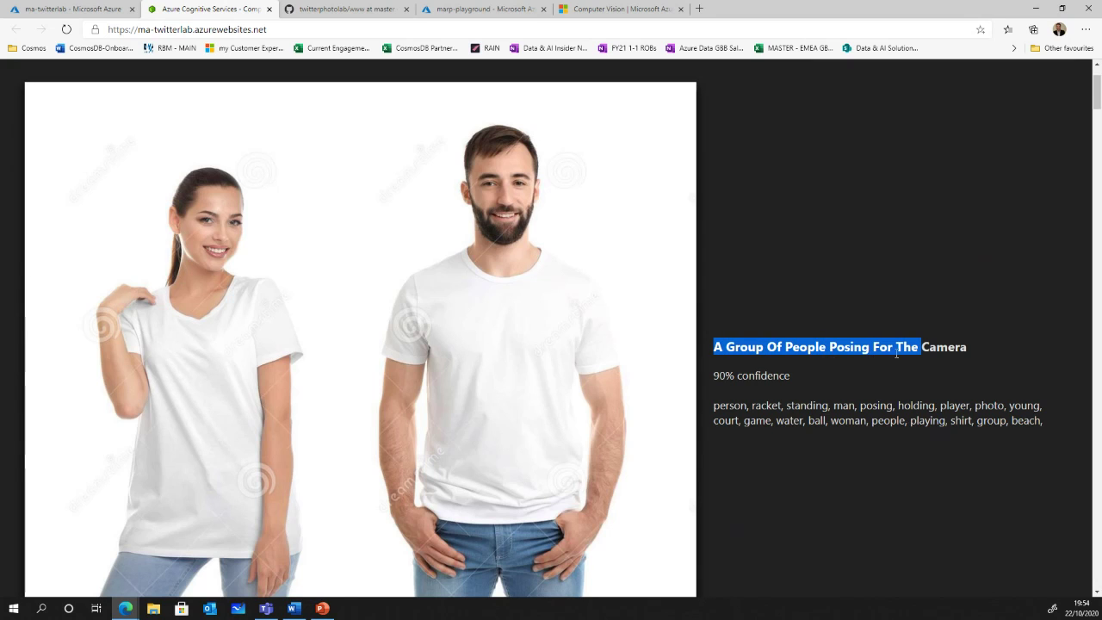
pyautogui.click(871, 373)
pyautogui.scroll(-1, 914, 358)
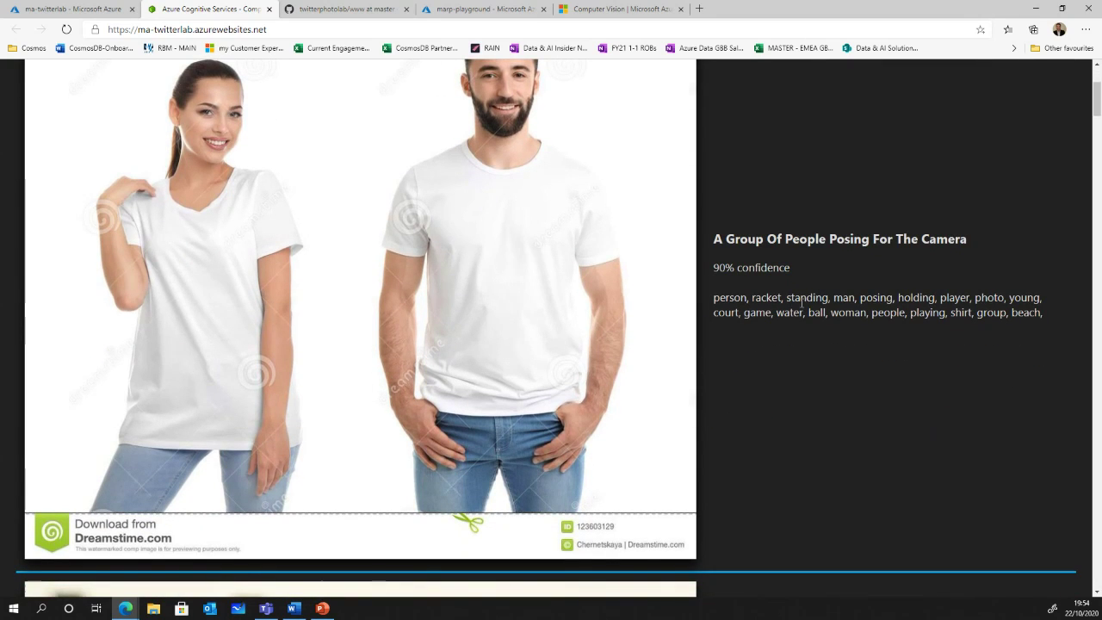
pyautogui.scroll(1, 629, 319)
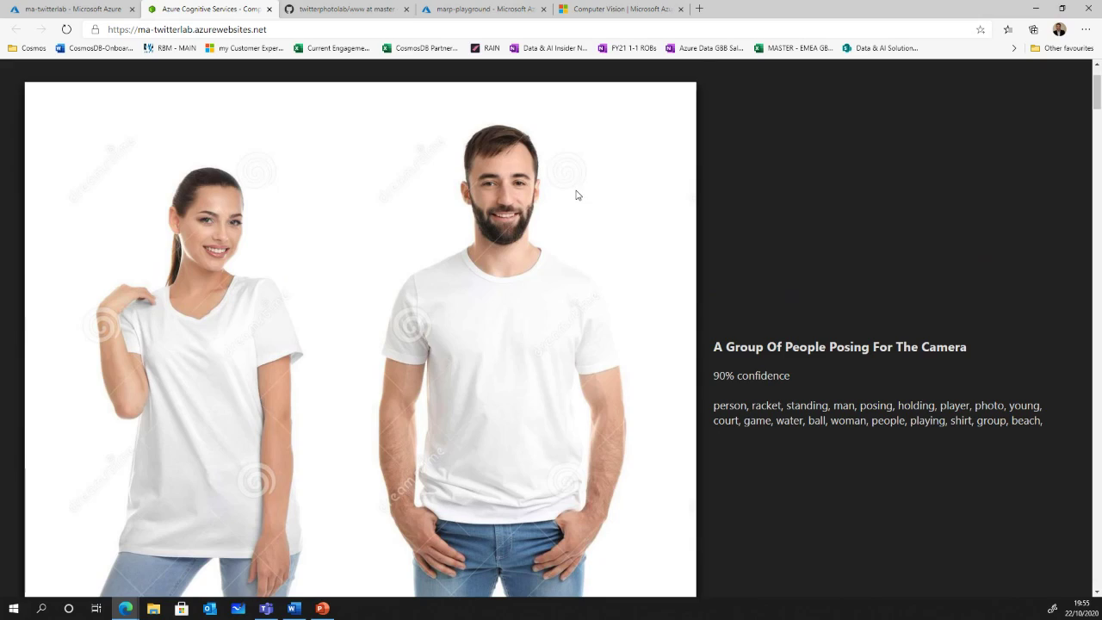
pyautogui.scroll(-10, 575, 195)
pyautogui.scroll(15, 565, 211)
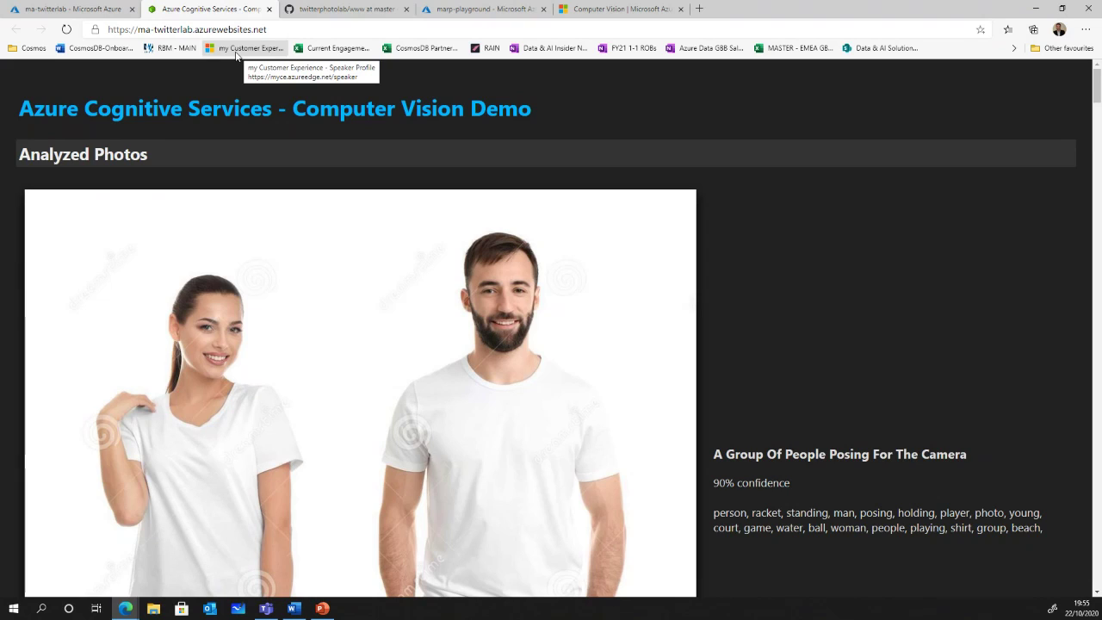
# Return to the Azure portal, open the marp-playground Cosmos DB account from the dashboard and show its Add Azure Cognitive Search page
pyautogui.click(105, 12)
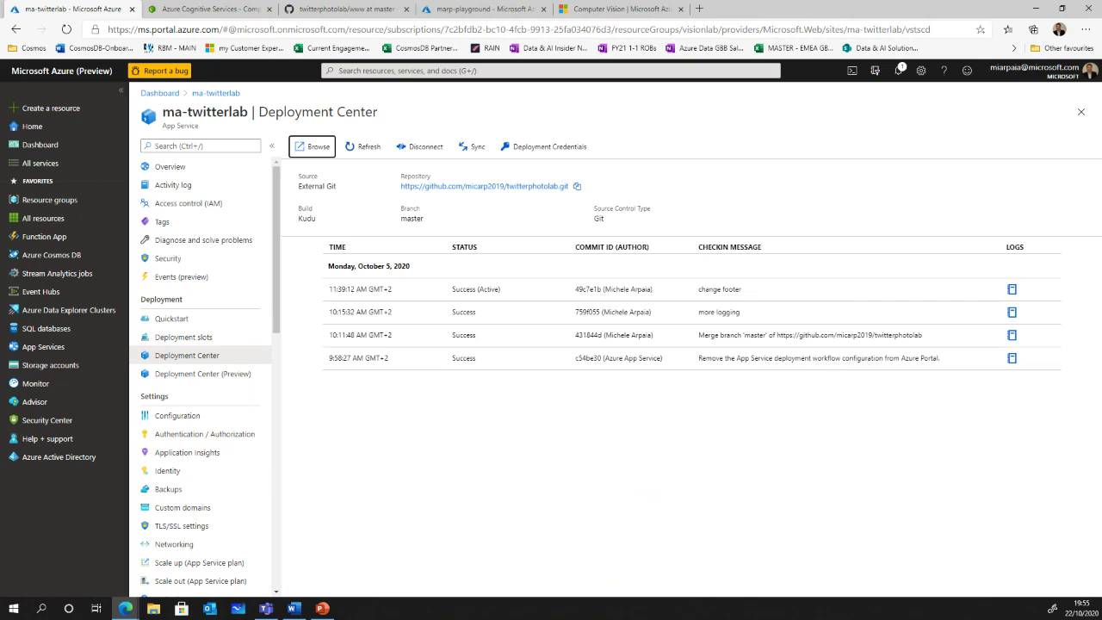
pyautogui.scroll(-2, 206, 224)
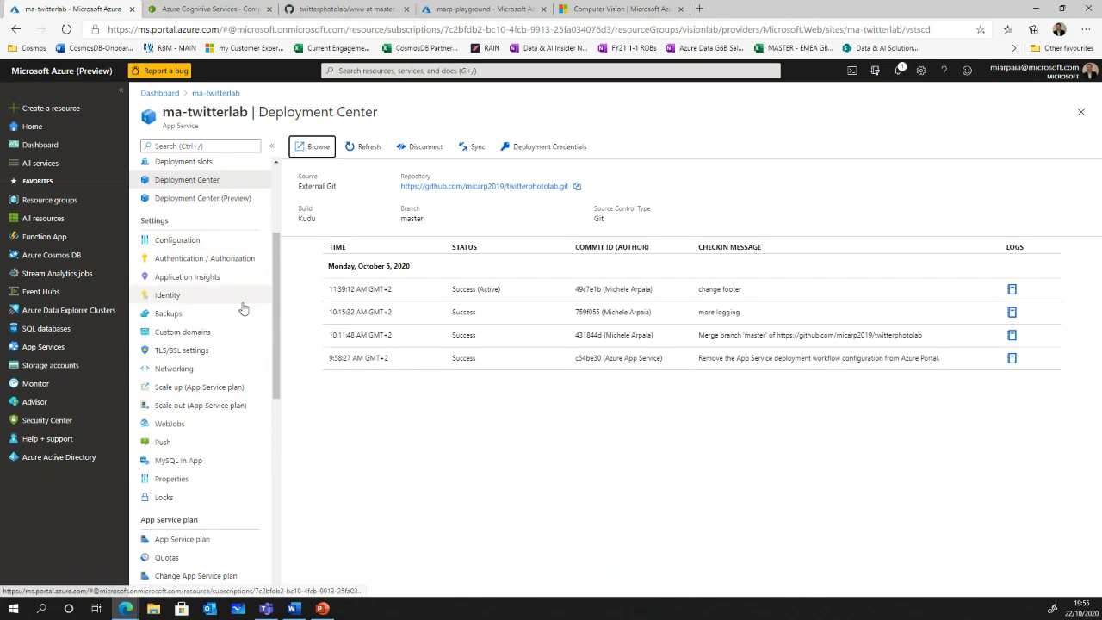
pyautogui.click(160, 92)
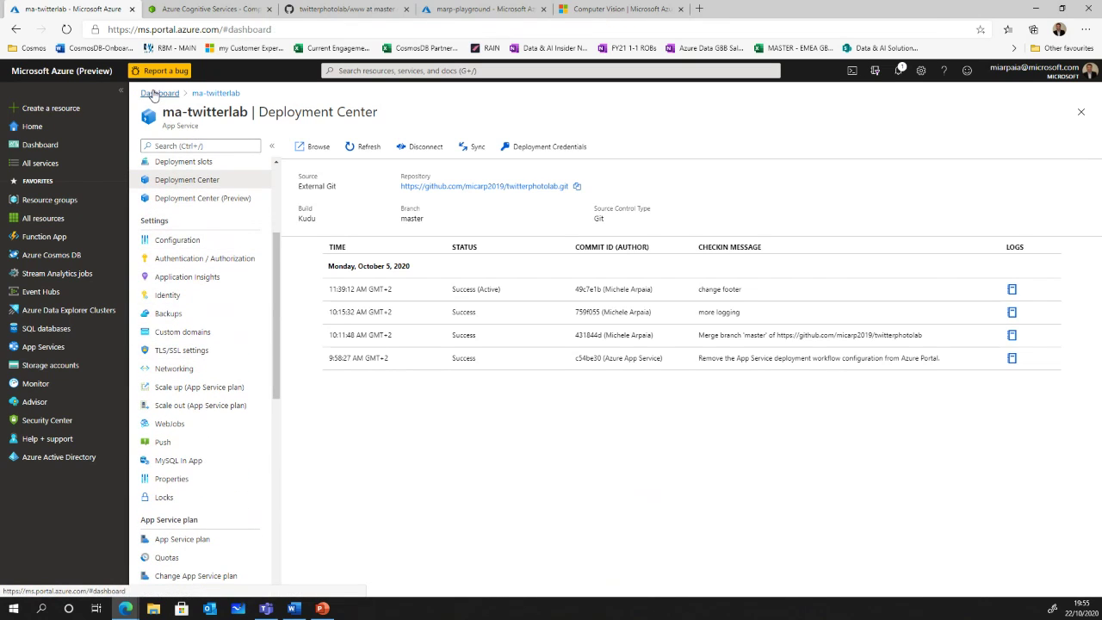
pyautogui.click(449, 184)
pyautogui.scroll(-5, 229, 332)
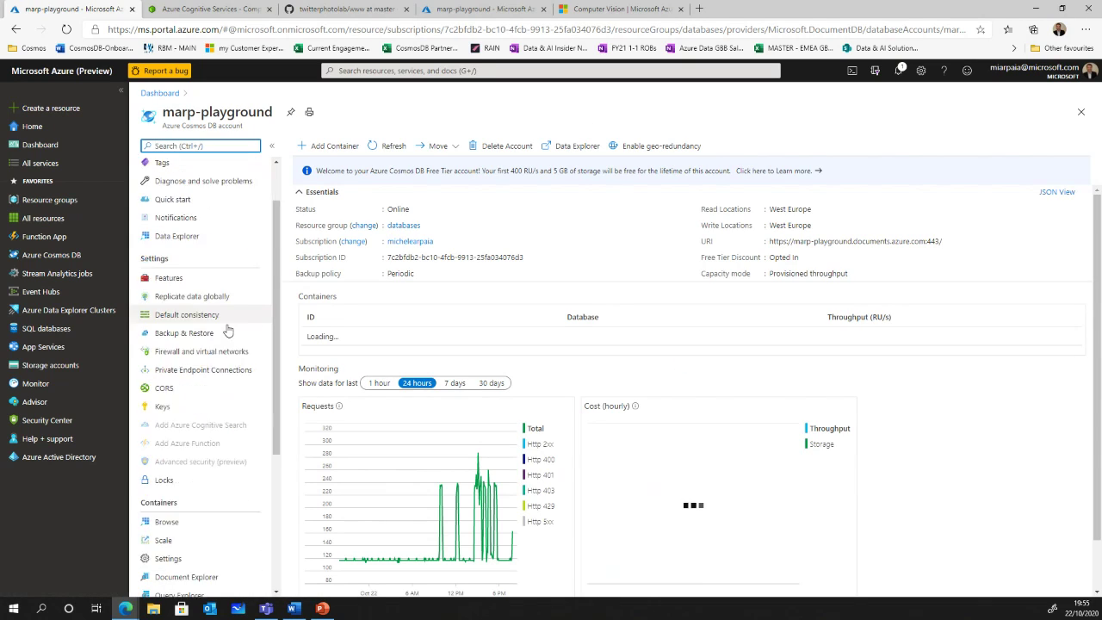
pyautogui.scroll(-1, 237, 353)
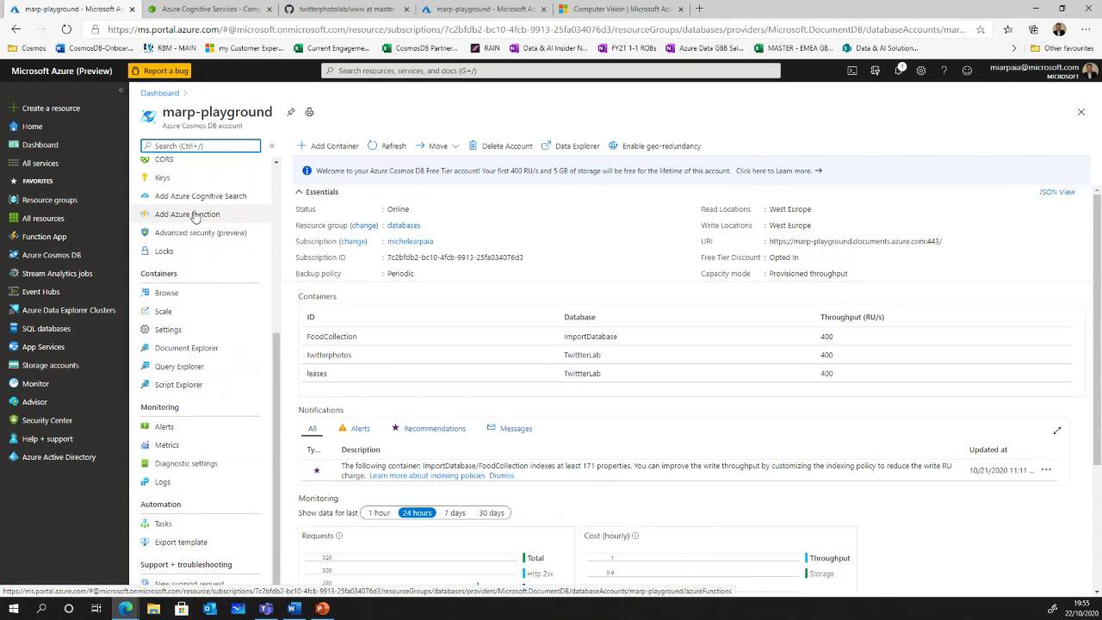
pyautogui.scroll(1, 215, 267)
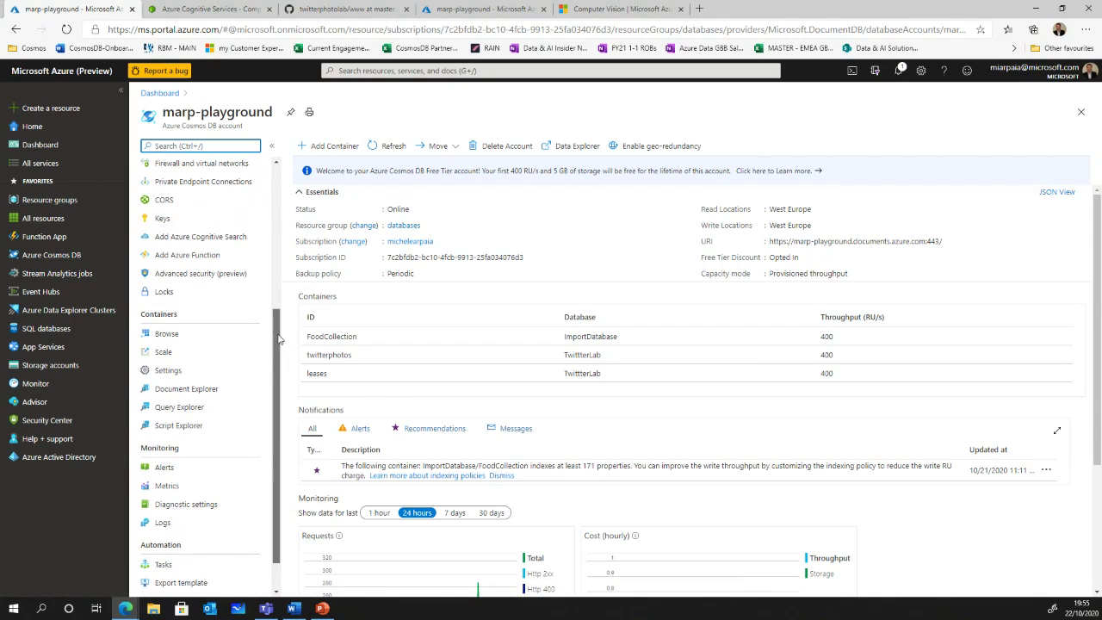
pyautogui.click(204, 245)
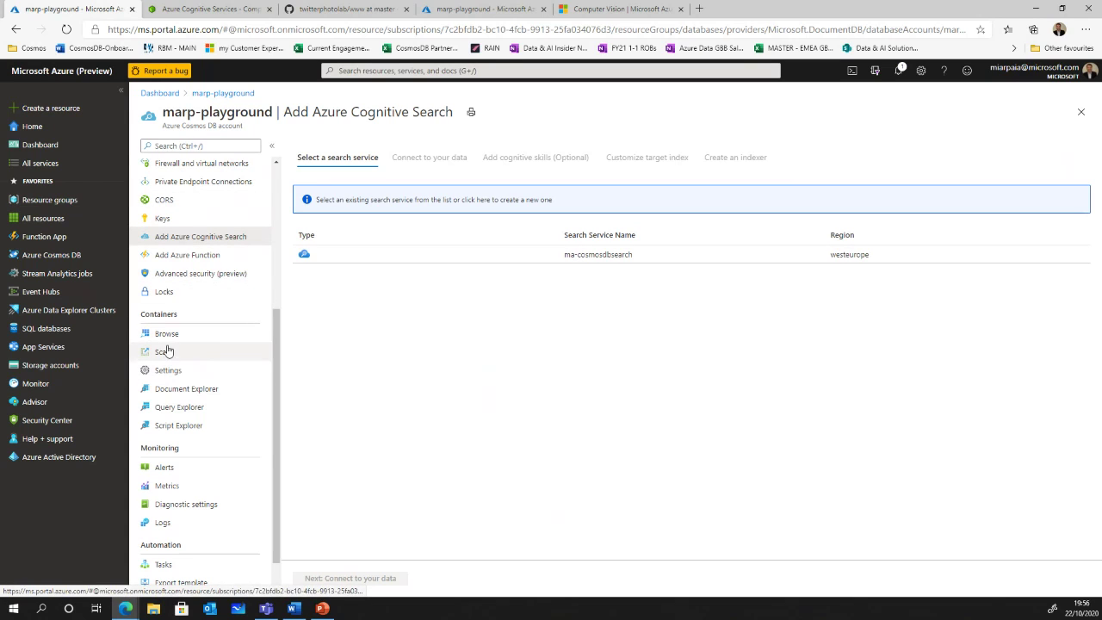
# Open the ma-cosmosdbsearch search service from the dashboard and show the field definitions of its cosmosdb-index
pyautogui.click(40, 145)
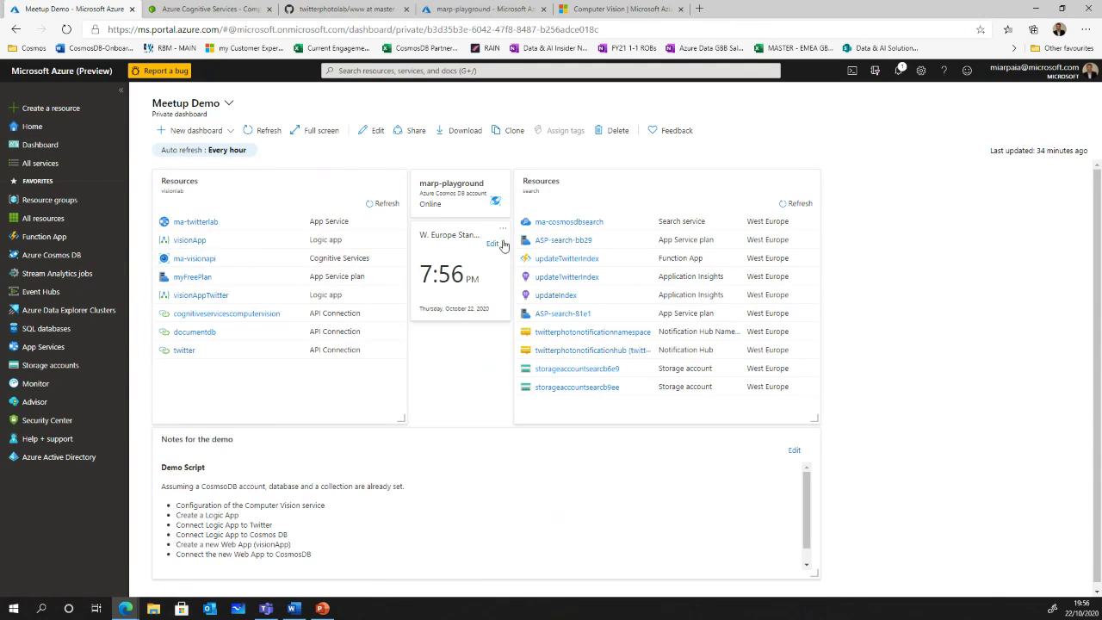
pyautogui.click(569, 221)
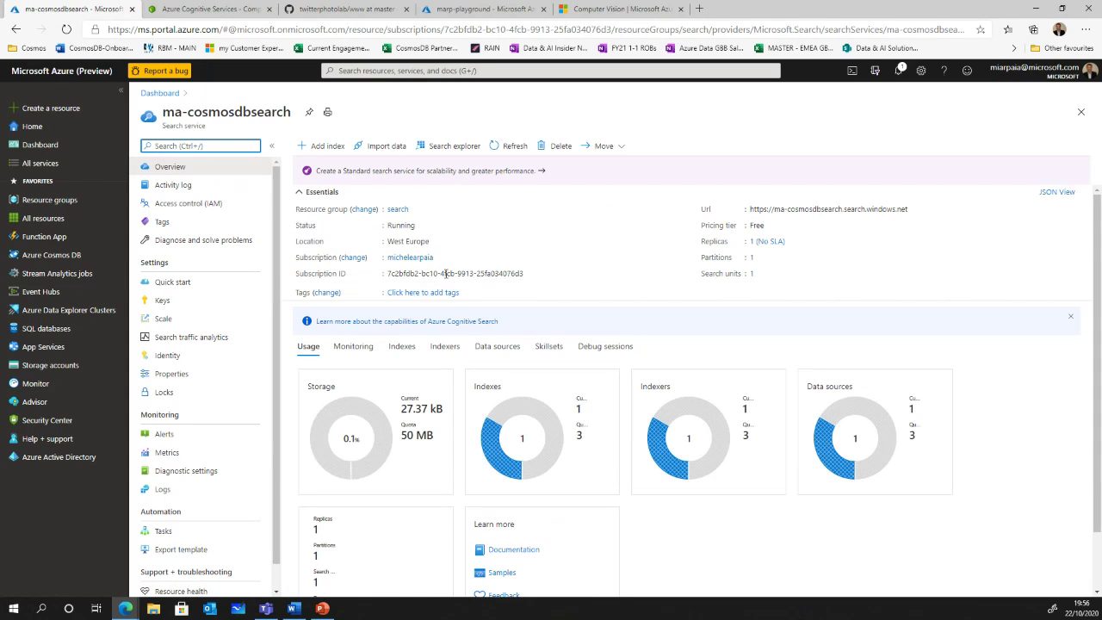
pyautogui.scroll(-1, 465, 297)
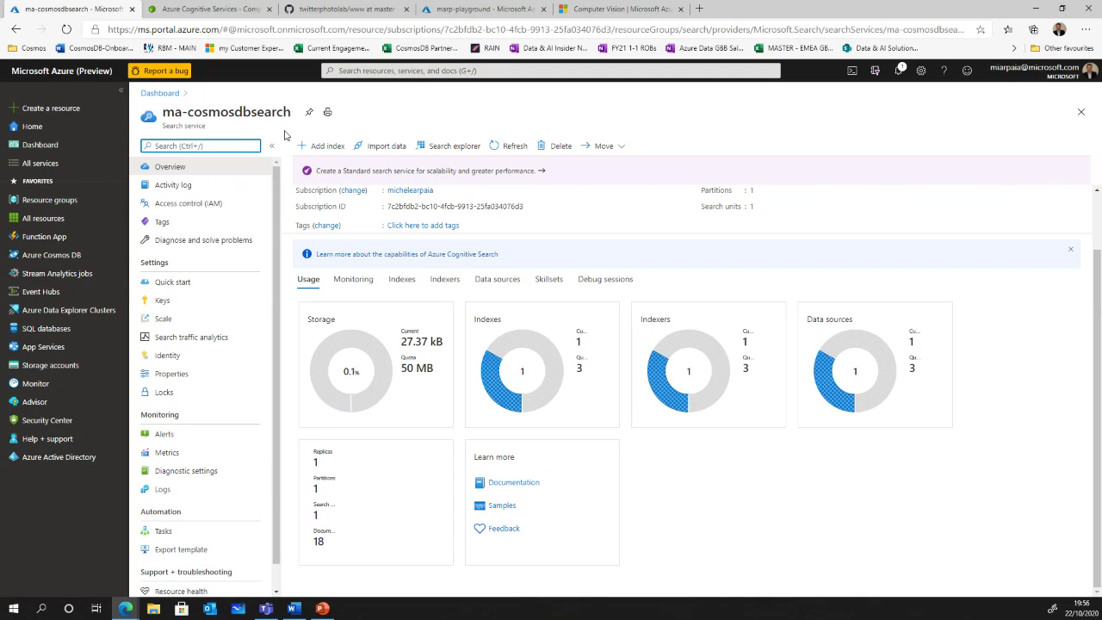
pyautogui.click(401, 282)
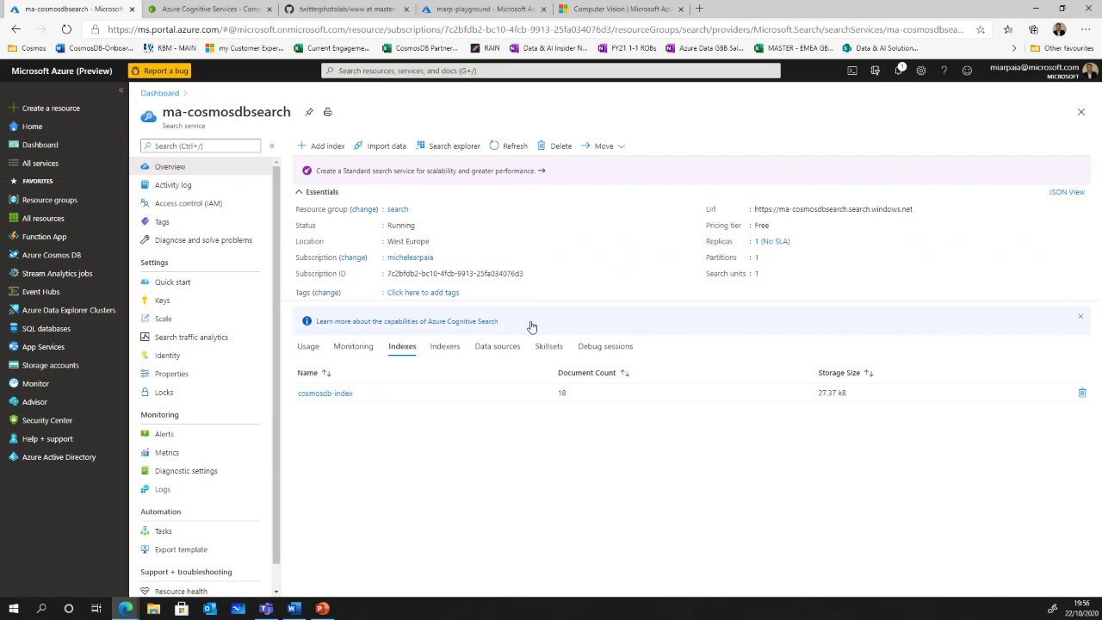
pyautogui.click(324, 394)
pyautogui.click(226, 212)
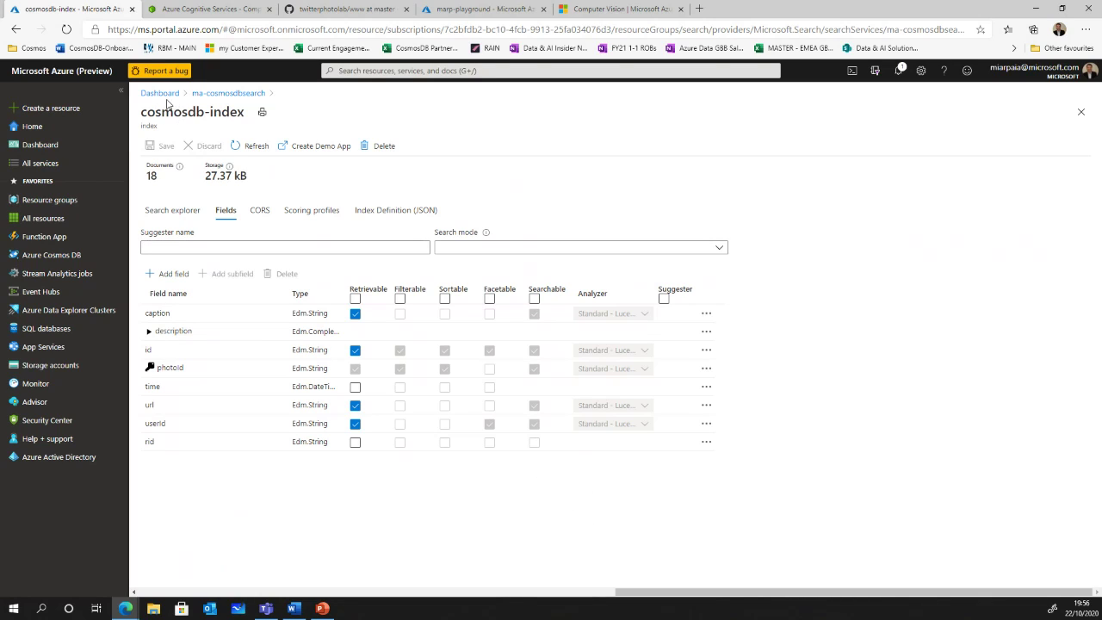
# Review the execution history and settings of the search service's cosmosdb-indexer, then return to the ma-cosmosdbsearch overview
pyautogui.click(209, 94)
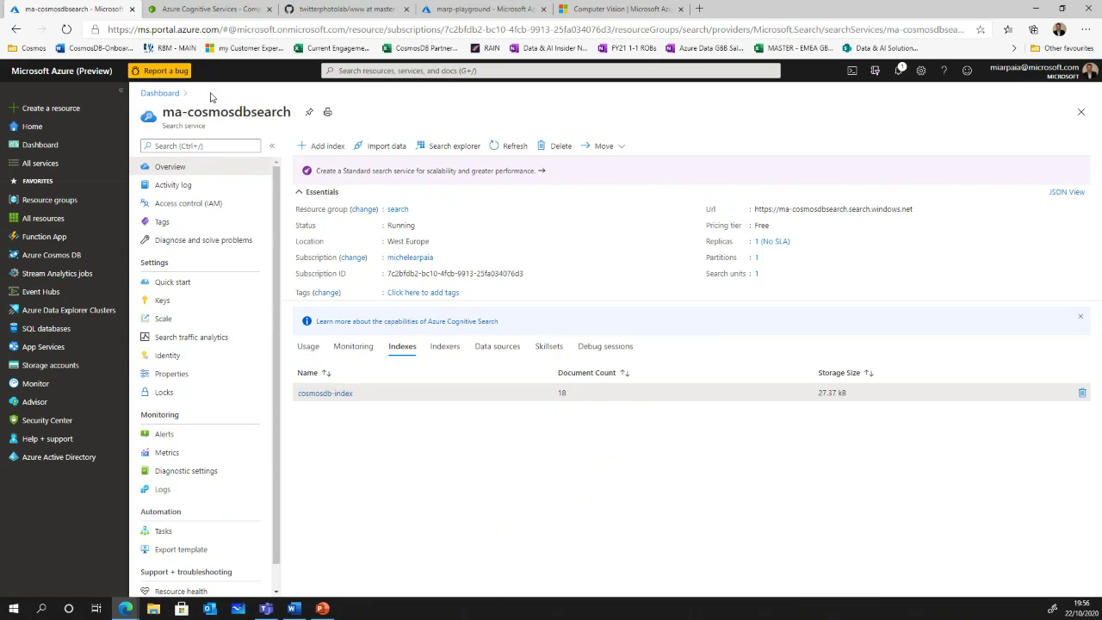
pyautogui.click(445, 346)
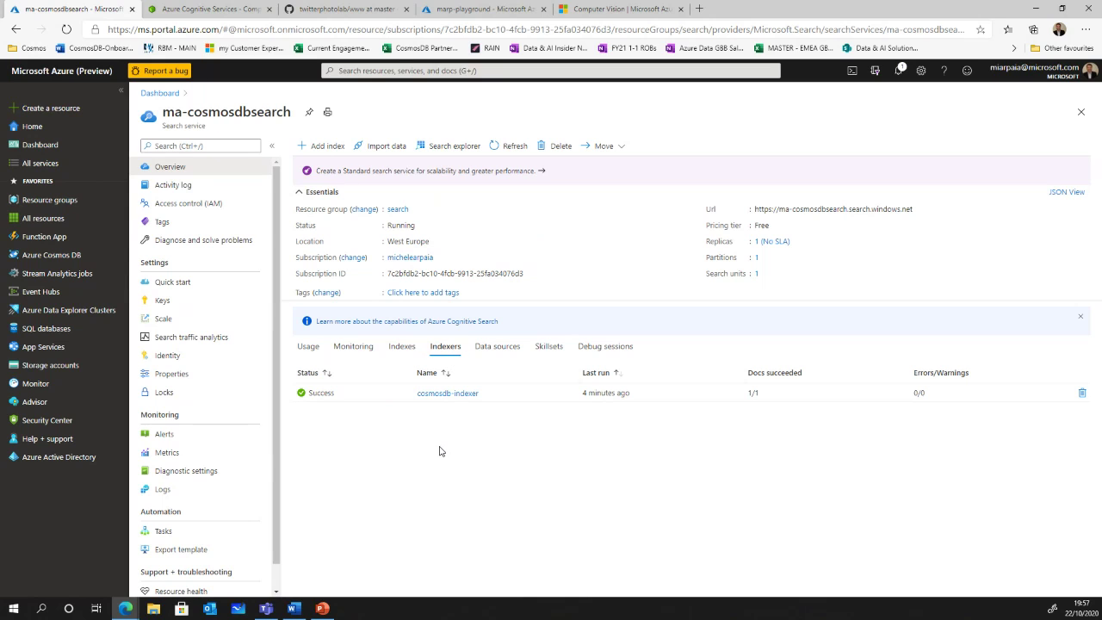
pyautogui.click(449, 393)
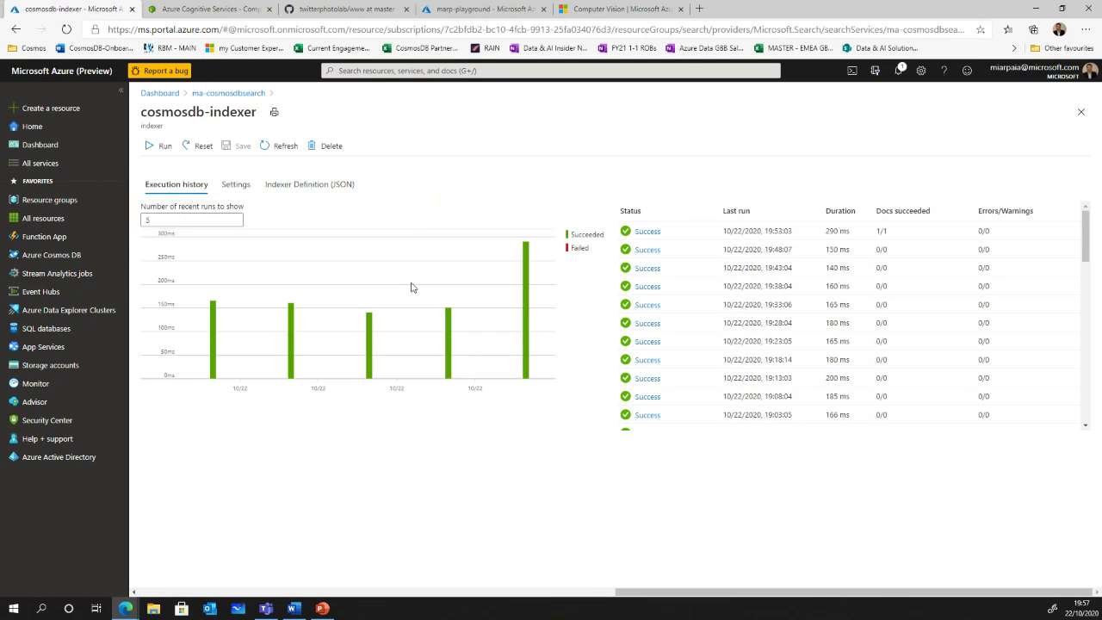
pyautogui.click(236, 186)
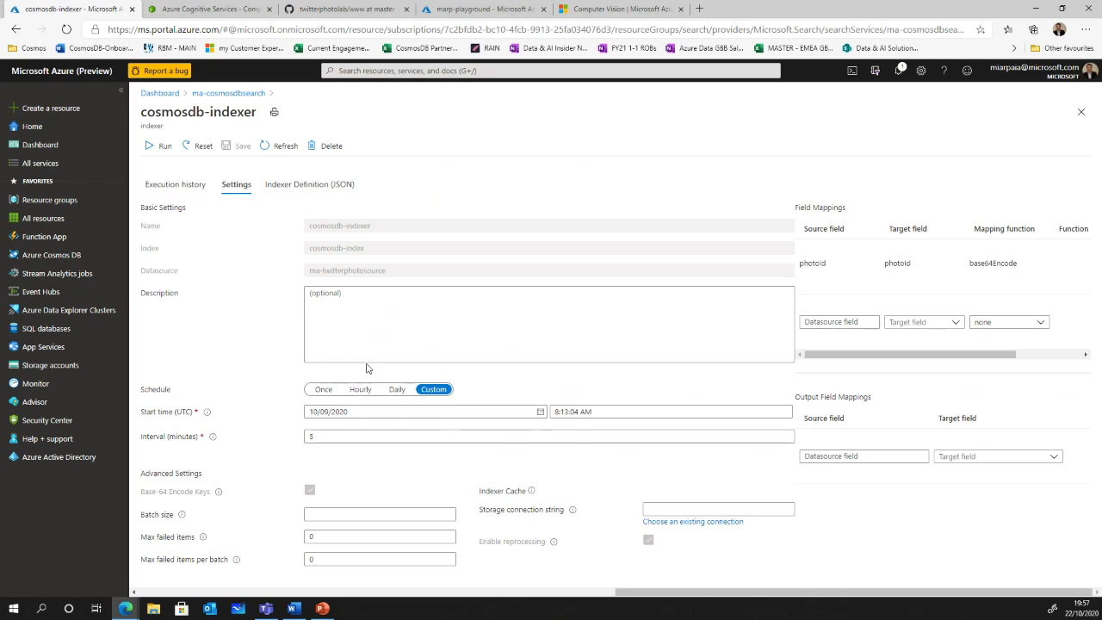
pyautogui.click(240, 97)
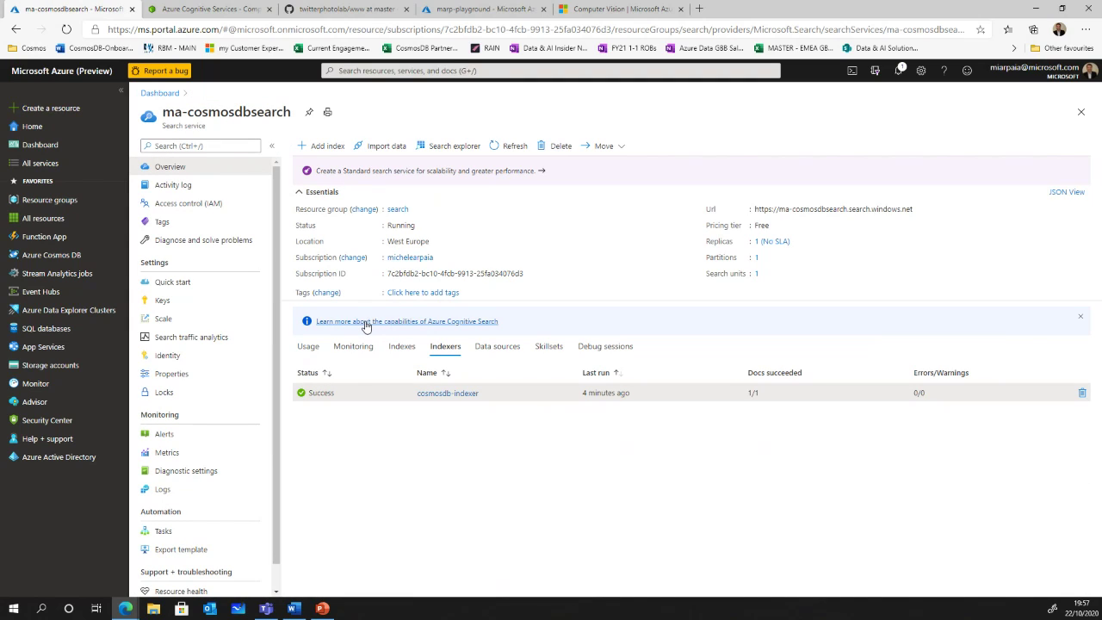
# Open the cosmosdb-index of the ma-cosmosdbsearch service and start creating a demo app from it
pyautogui.click(402, 349)
pyautogui.click(325, 393)
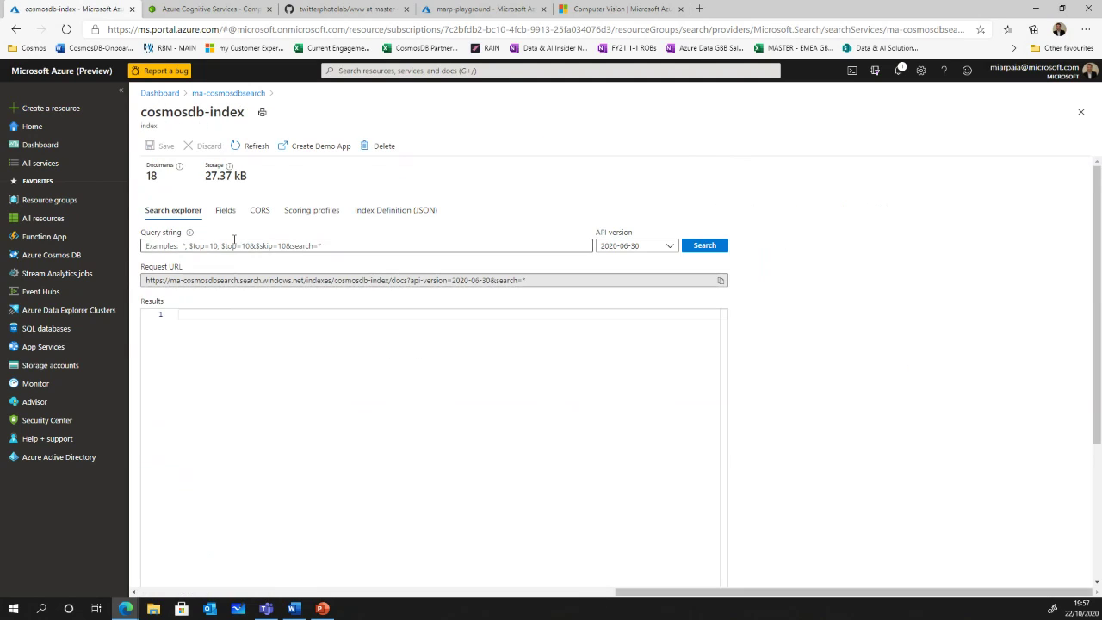
pyautogui.click(321, 153)
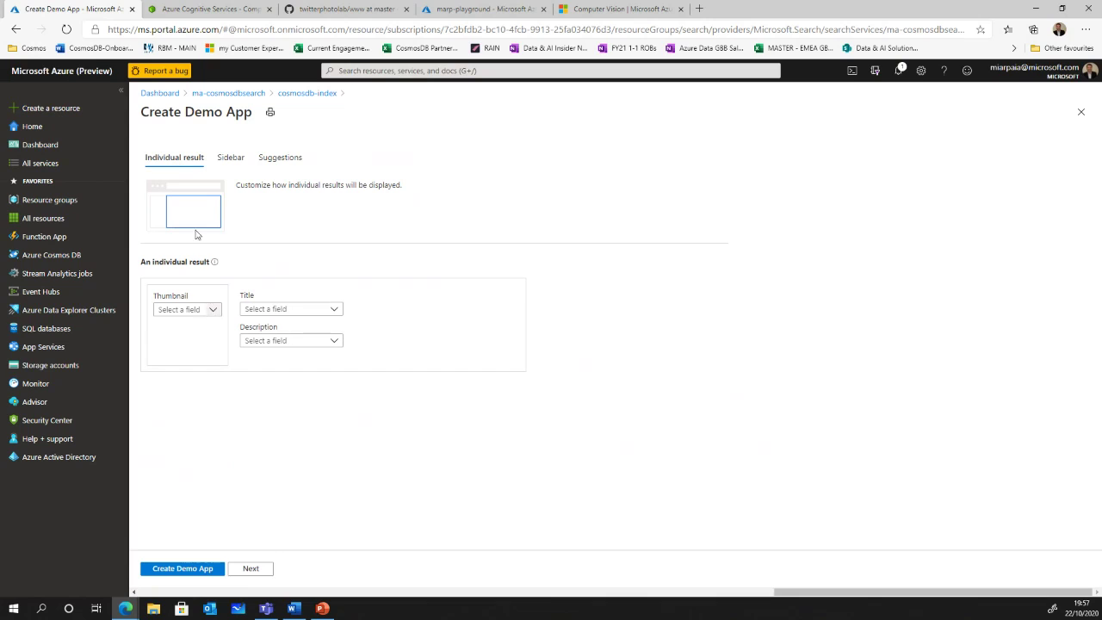
# Configure the demo app's individual result with url as thumbnail, caption as title and description.tags as description
pyautogui.click(194, 310)
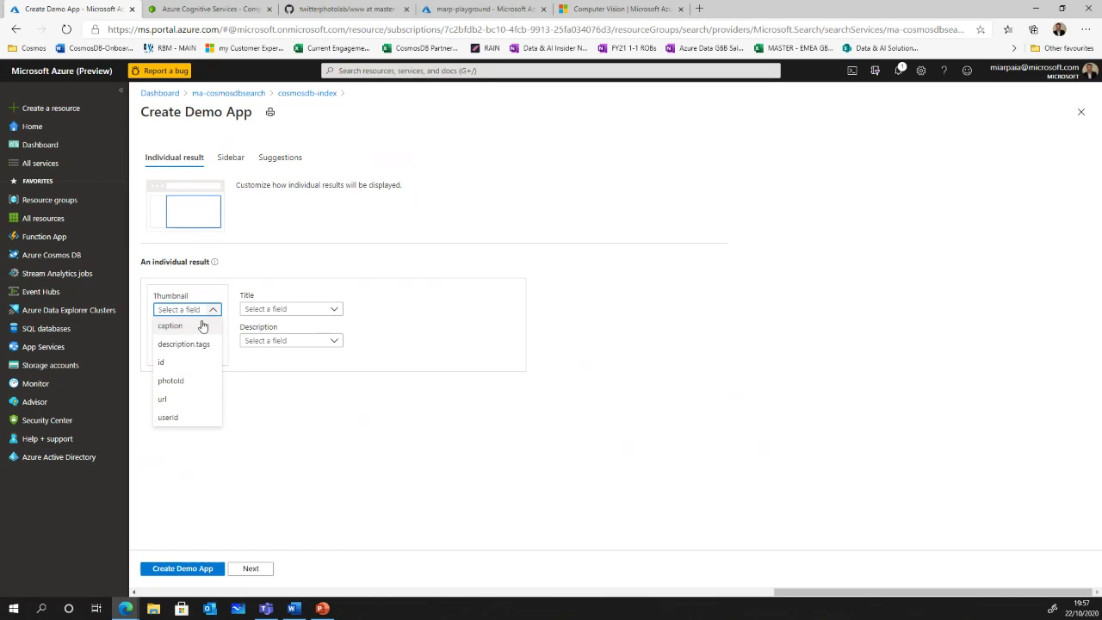
pyautogui.click(184, 398)
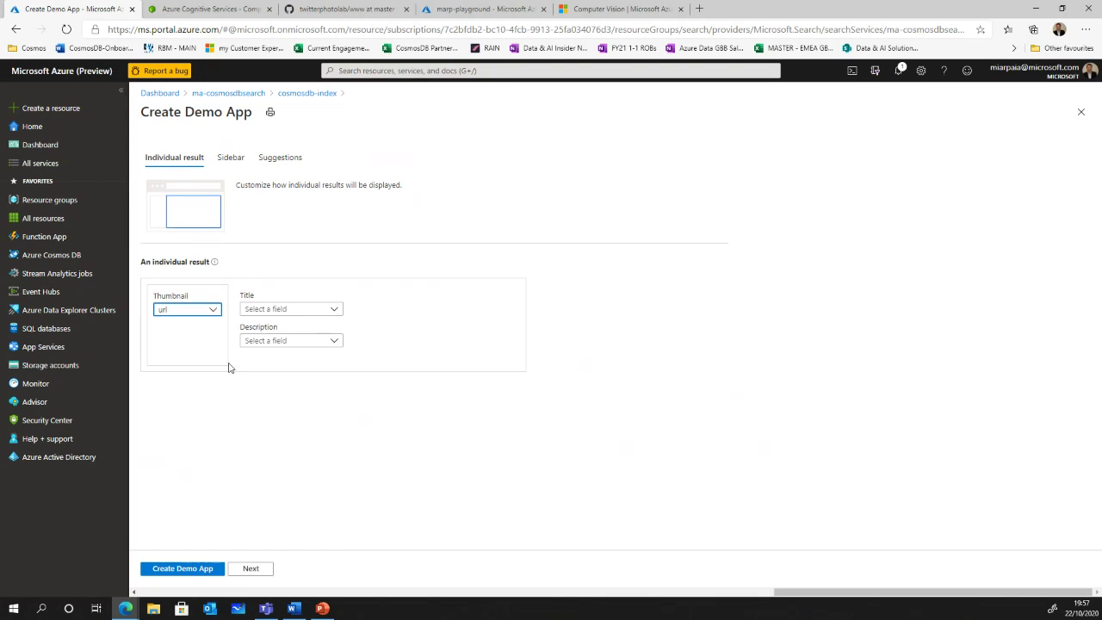
pyautogui.click(304, 313)
pyautogui.click(292, 327)
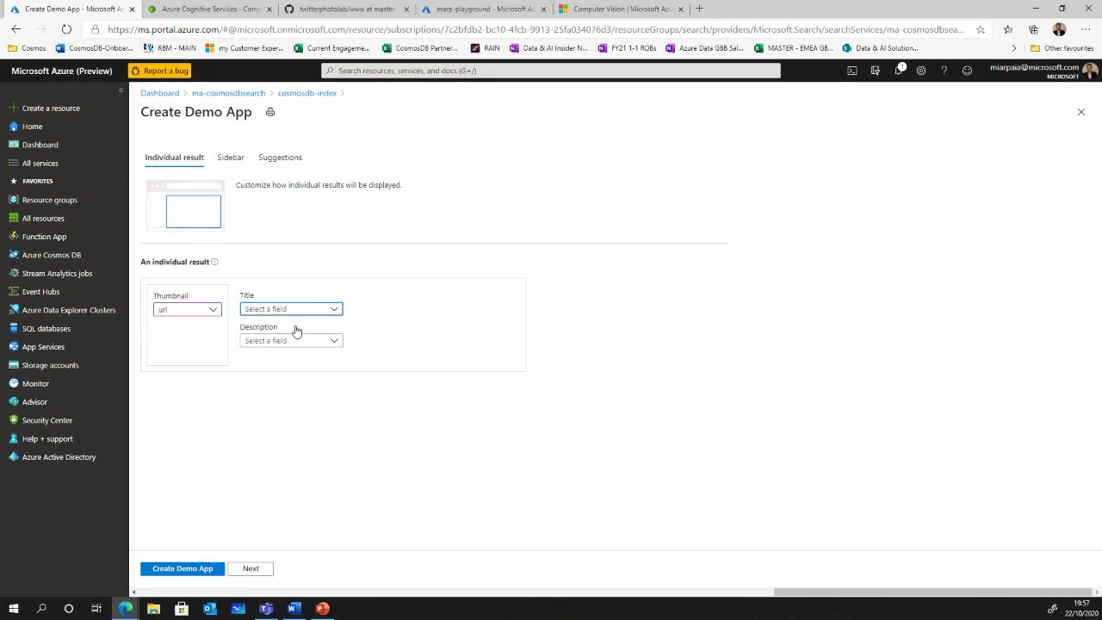
pyautogui.click(286, 341)
pyautogui.click(293, 380)
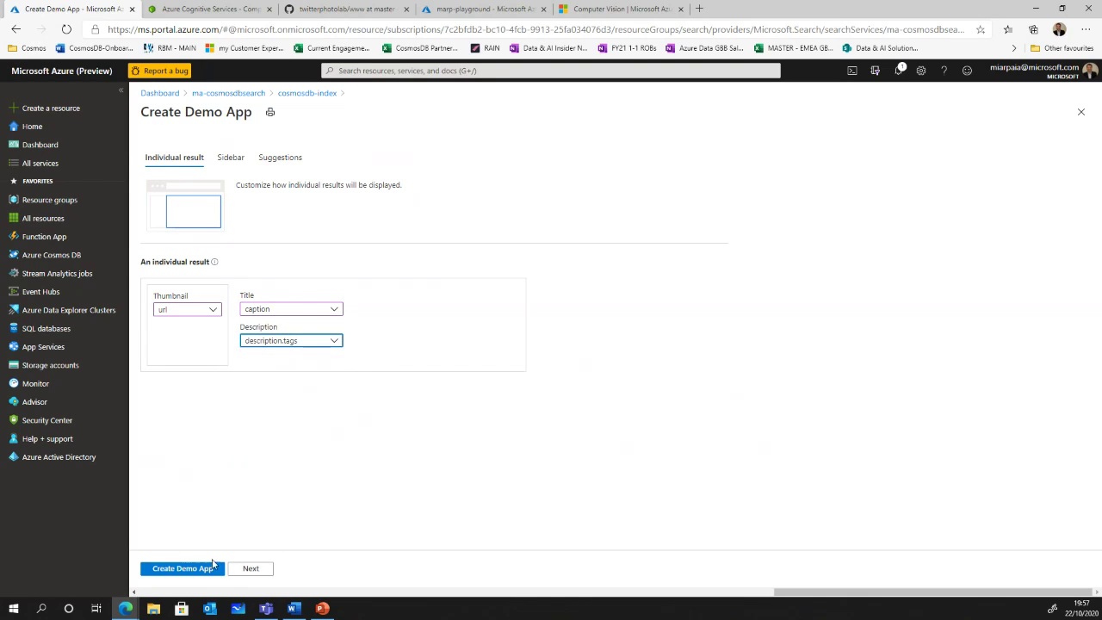
# Create and download the demo app, then open its HTML page and run a search for all indexed documents
pyautogui.click(182, 569)
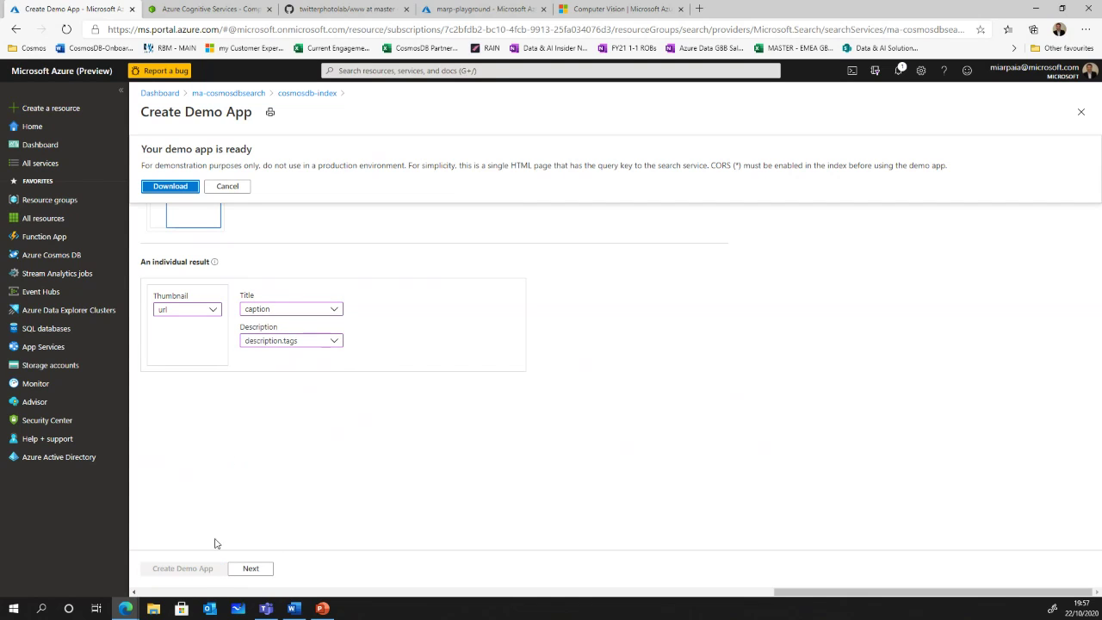
pyautogui.click(173, 191)
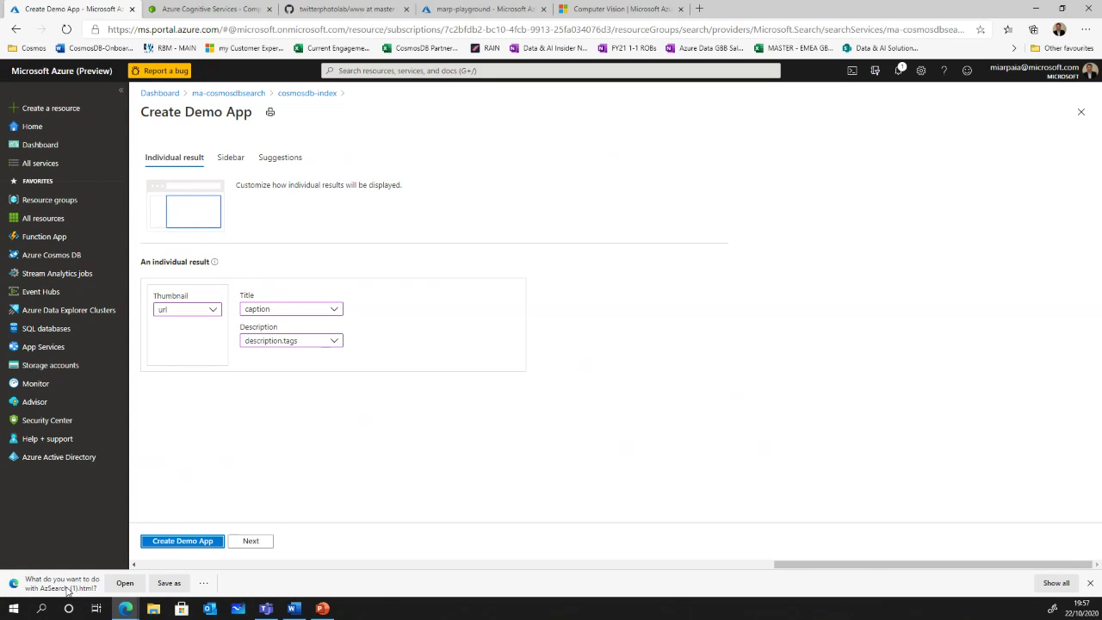
pyautogui.click(123, 586)
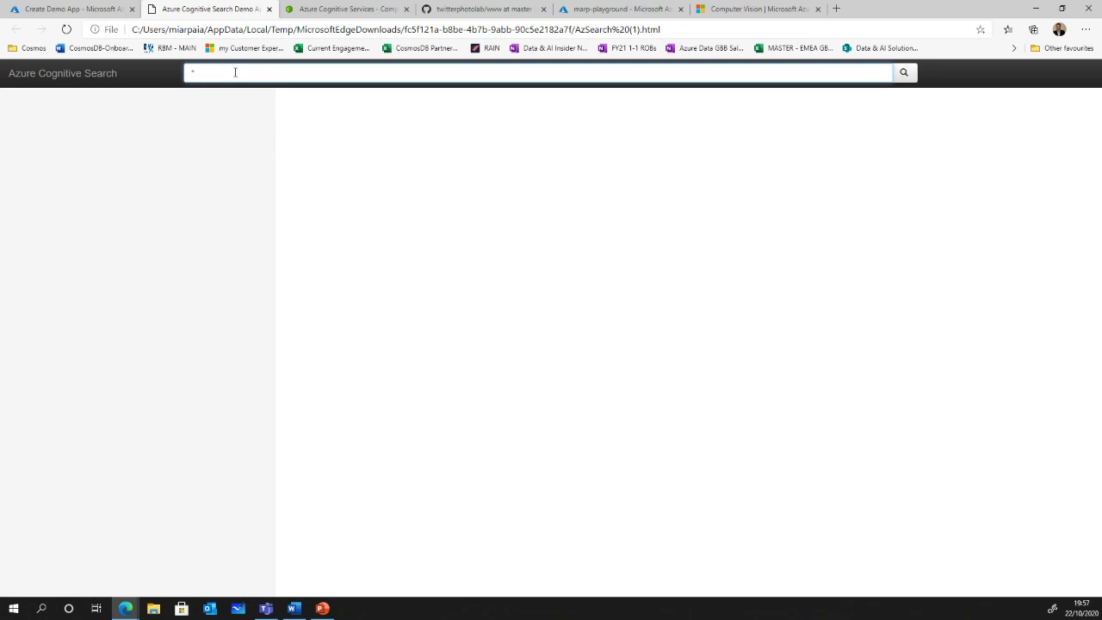
pyautogui.press('Return')
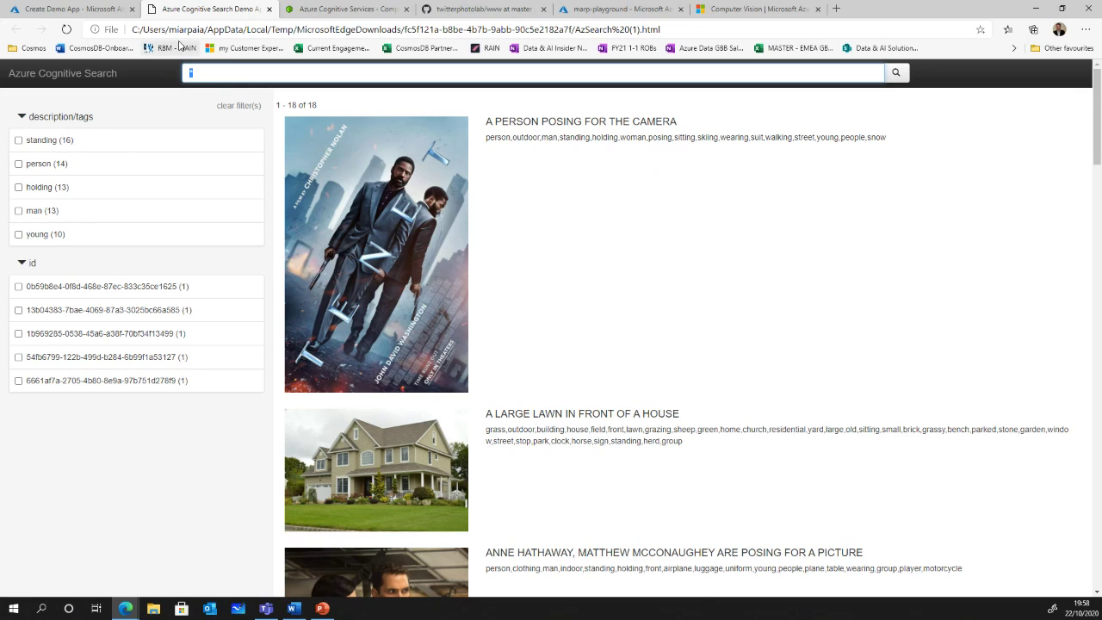
# Search the demo app for "women" and look through the matching photos
pyautogui.write('wom')
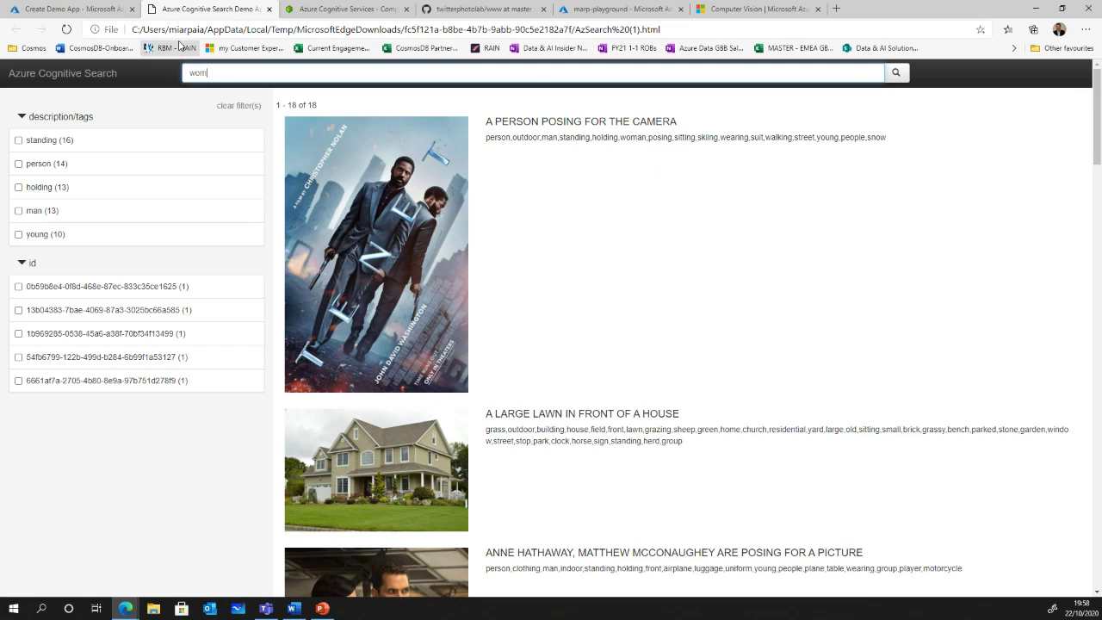
pyautogui.write('en')
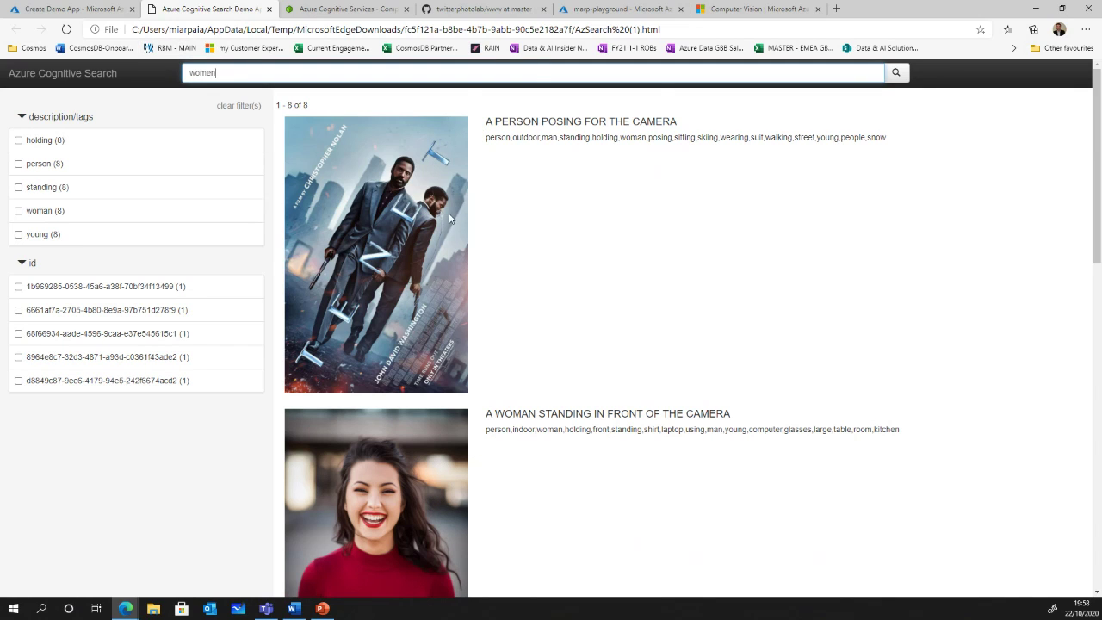
pyautogui.scroll(-2, 544, 258)
pyautogui.scroll(2, 543, 260)
pyautogui.scroll(-1, 585, 280)
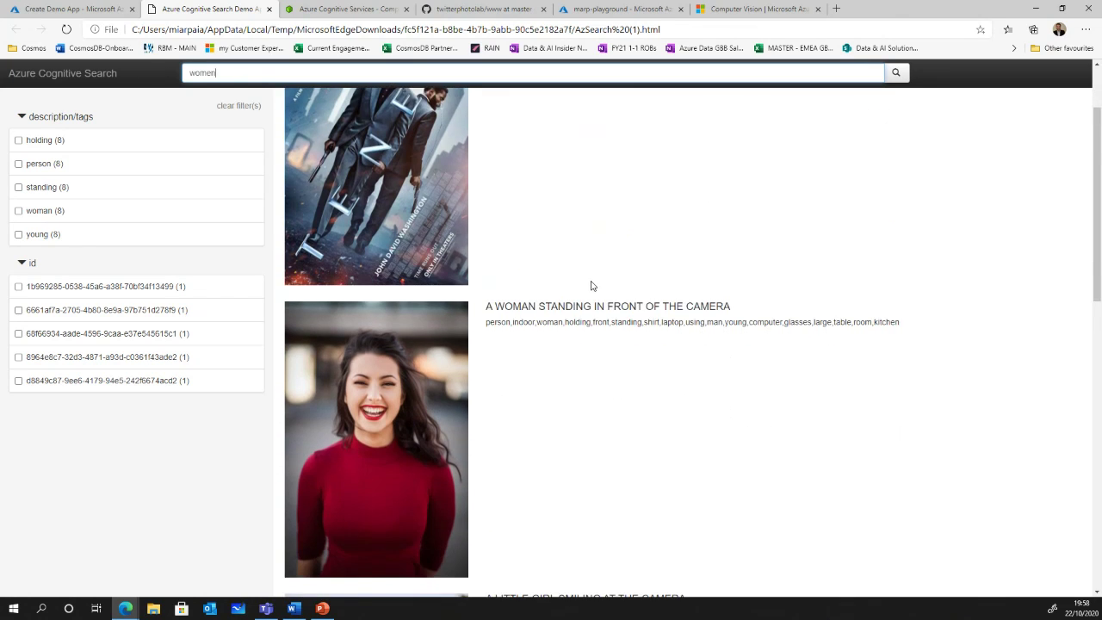
pyautogui.scroll(-4, 591, 288)
pyautogui.scroll(5, 593, 290)
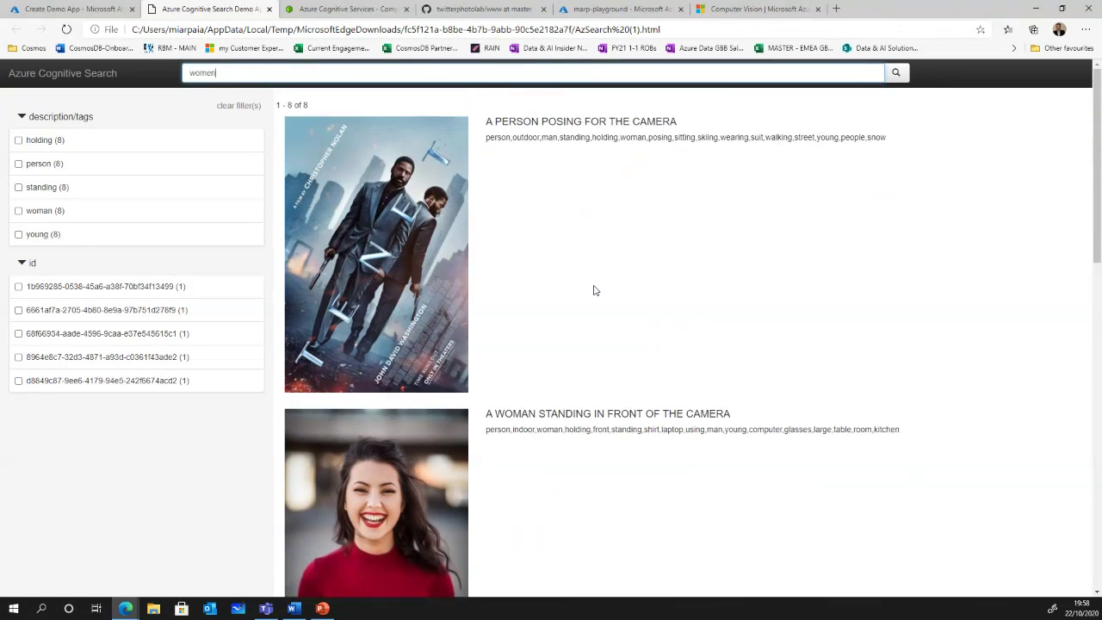
# Replace the demo app's search term with "house" and run the search
pyautogui.press('BackSpace')
pyautogui.press('BackSpace')
pyautogui.press('BackSpace')
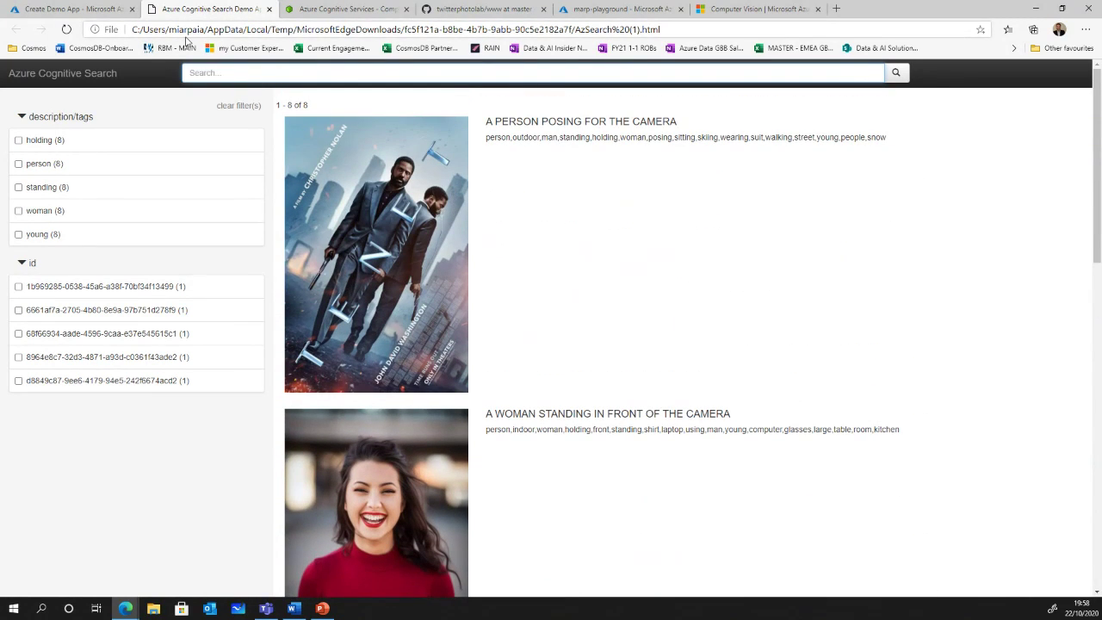
pyautogui.write('house')
pyautogui.press('Return')
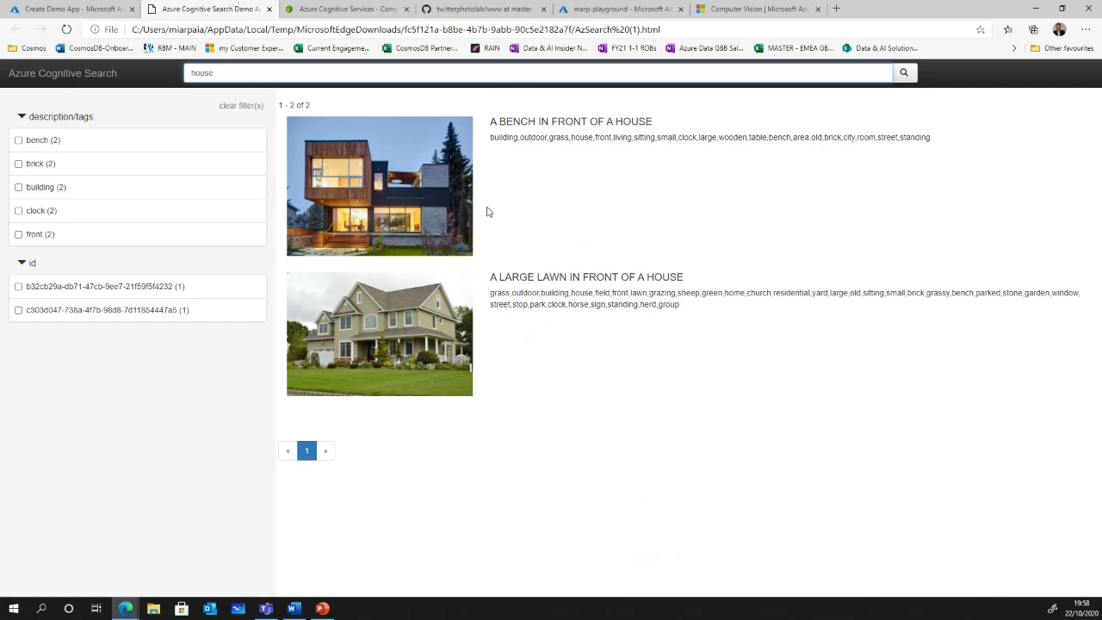
# Return to the Azure portal, open the TwitterPhotoTrigger function of the updateTwitterIndex function app and show its trigger, inputs and outputs
pyautogui.click(52, 9)
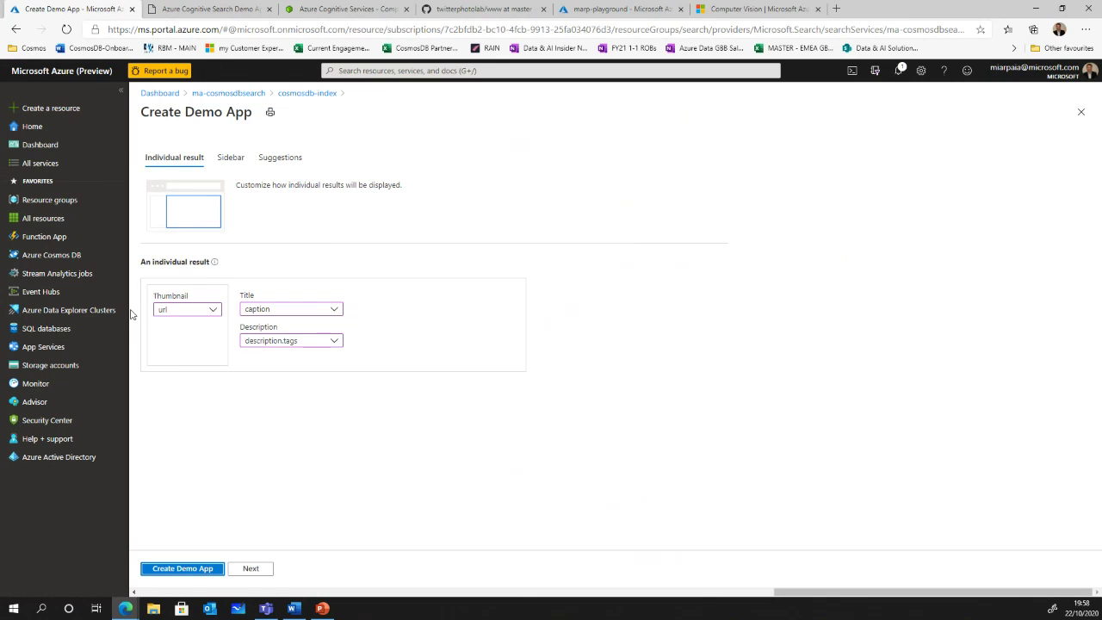
pyautogui.click(54, 237)
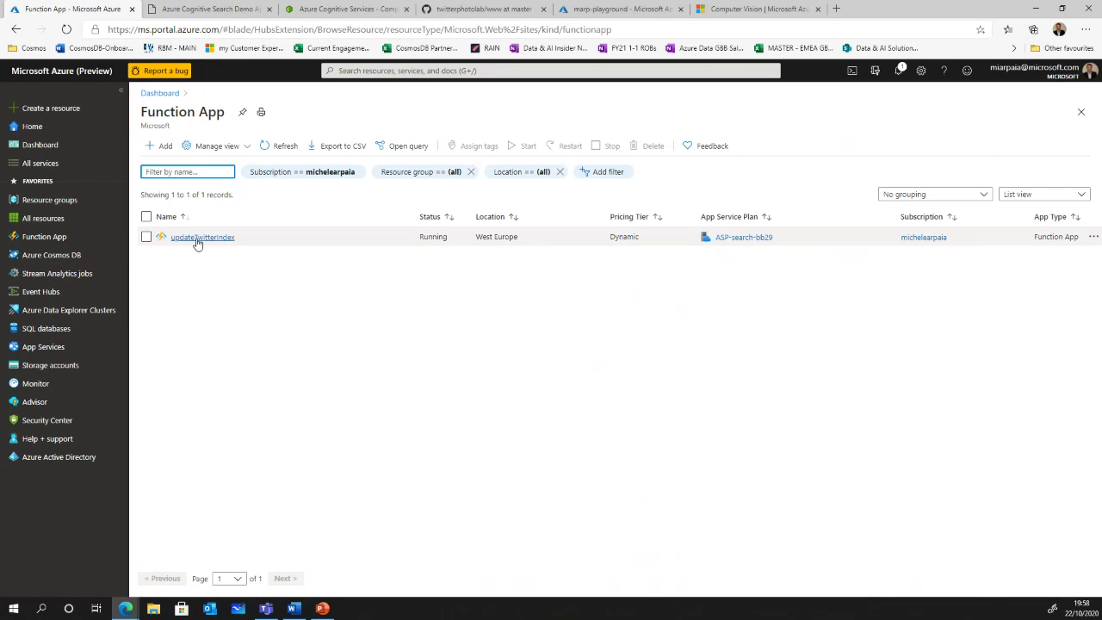
pyautogui.click(198, 240)
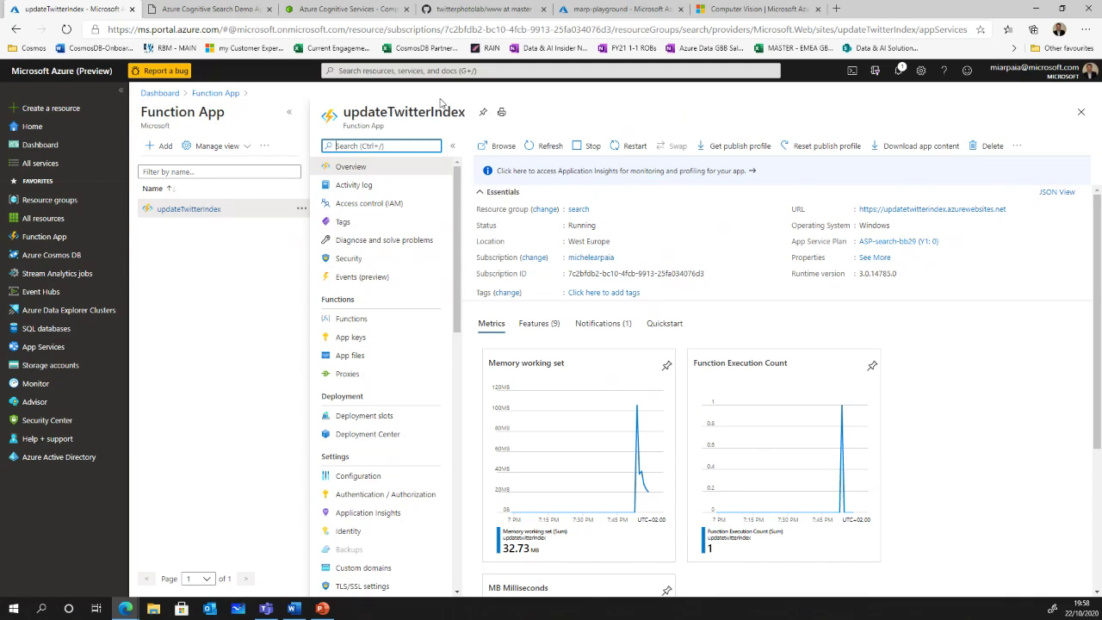
pyautogui.click(352, 319)
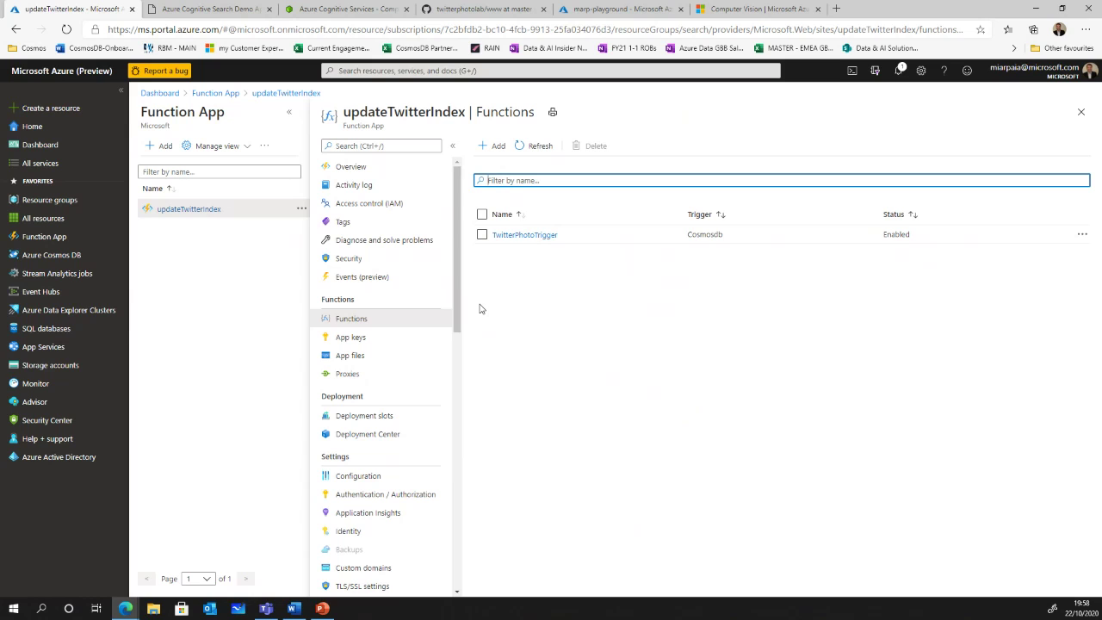
pyautogui.click(530, 236)
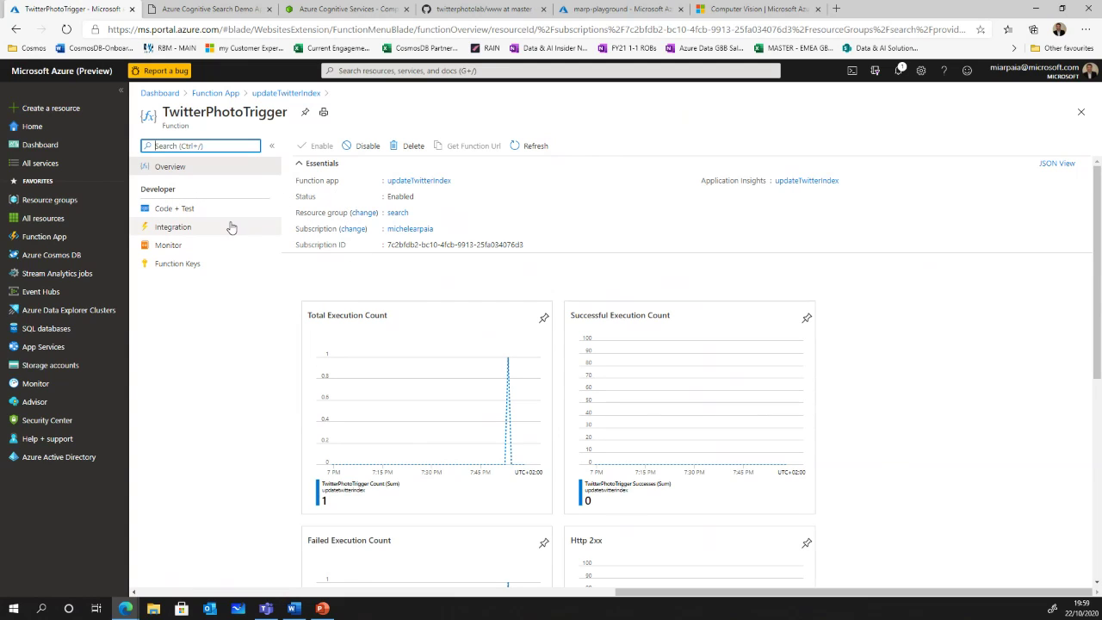
pyautogui.click(175, 230)
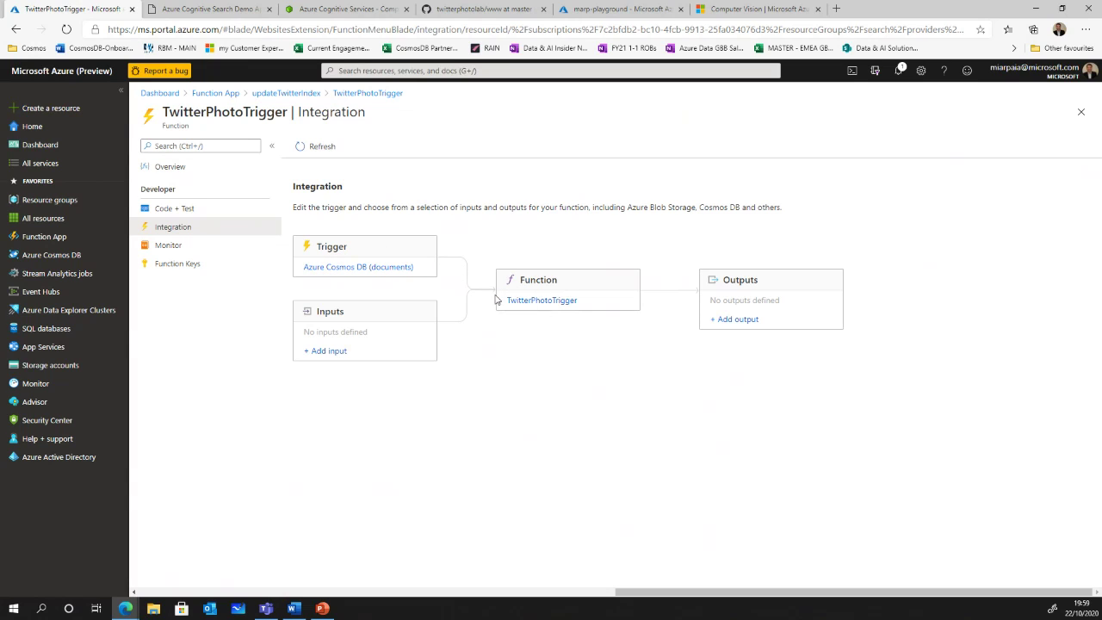
# Open the run.csx code of TwitterPhotoTrigger and highlight the searchServiceName and searchServiceKey variables
pyautogui.click(171, 213)
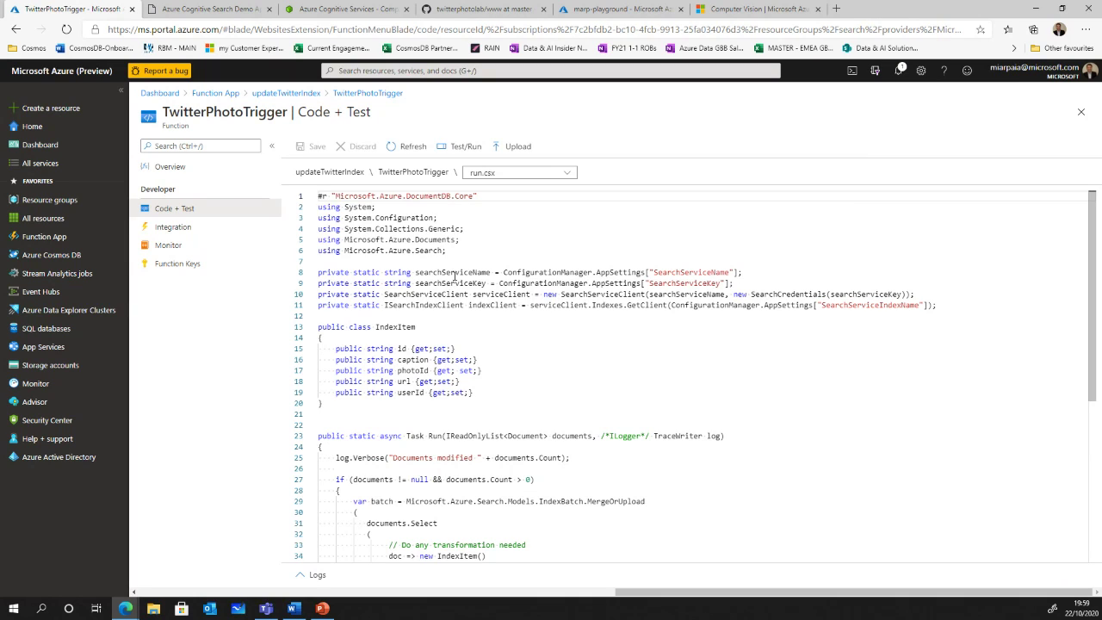
pyautogui.click(450, 286)
pyautogui.click(450, 272)
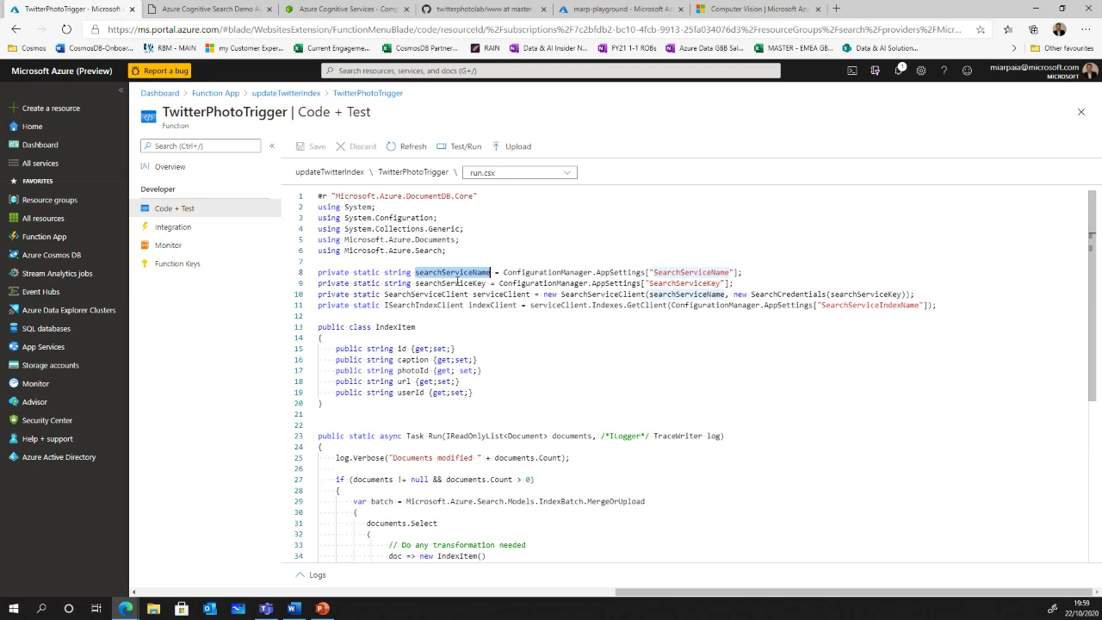
pyautogui.doubleClick(461, 284)
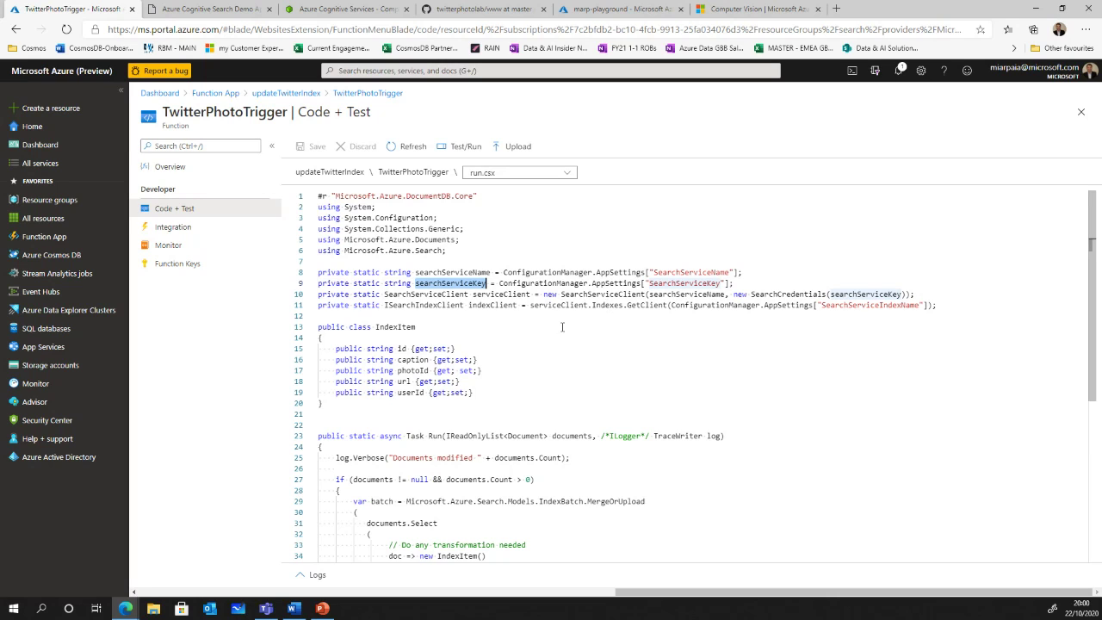
# Highlight the IndexItem class in run.csx to show the fields it defines for the index
pyautogui.scroll(-1, 578, 332)
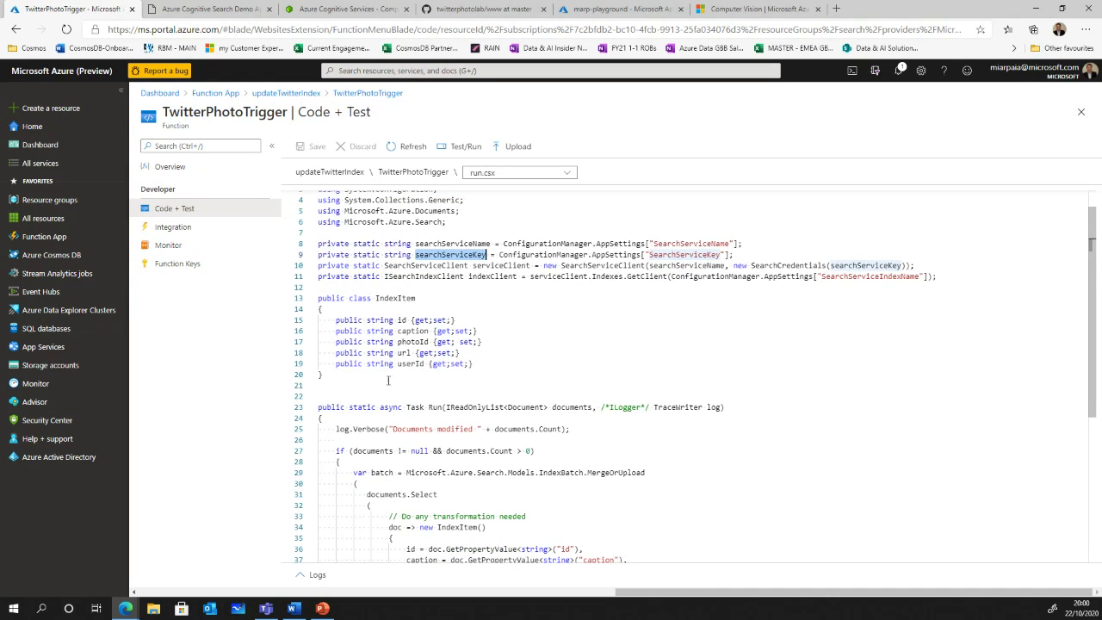
pyautogui.moveTo(322, 375); pyautogui.dragTo(308, 291)
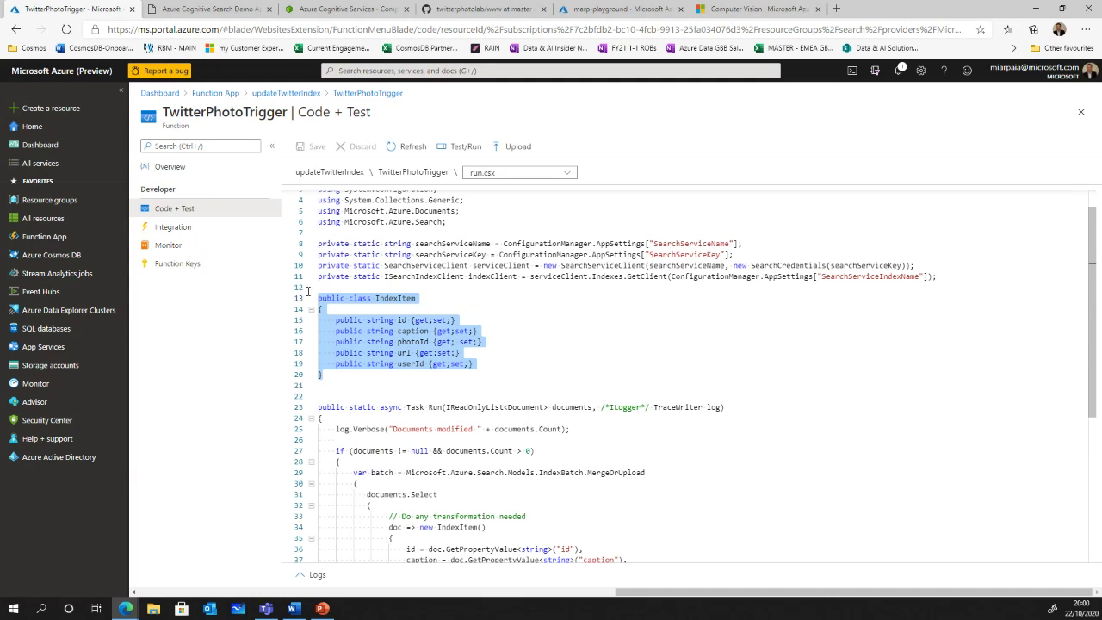
pyautogui.click(506, 344)
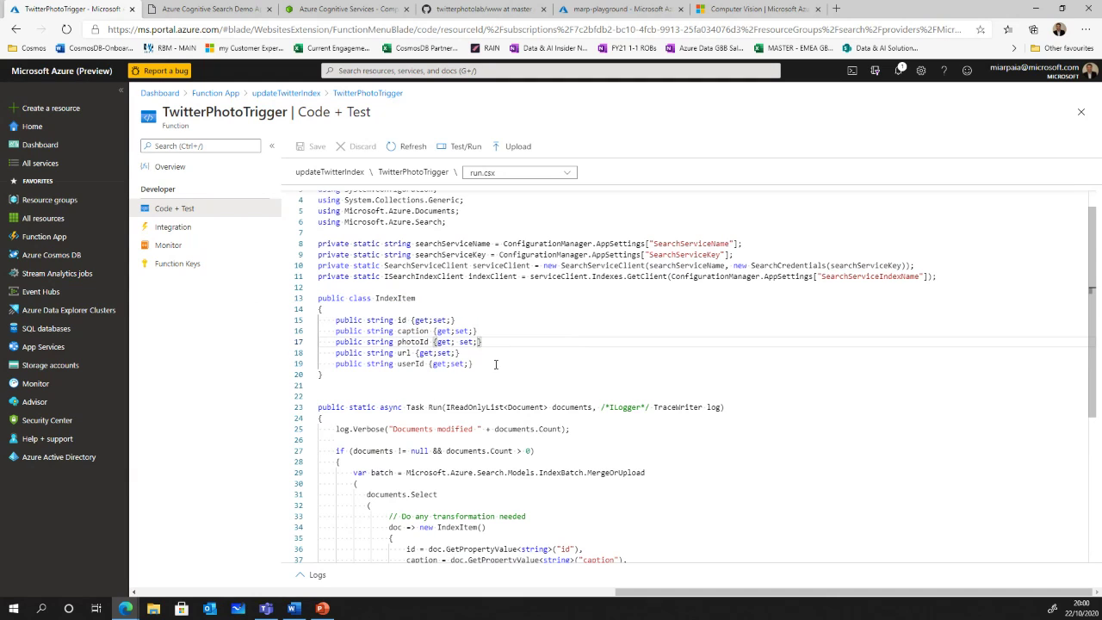
pyautogui.moveTo(369, 371); pyautogui.dragTo(317, 297)
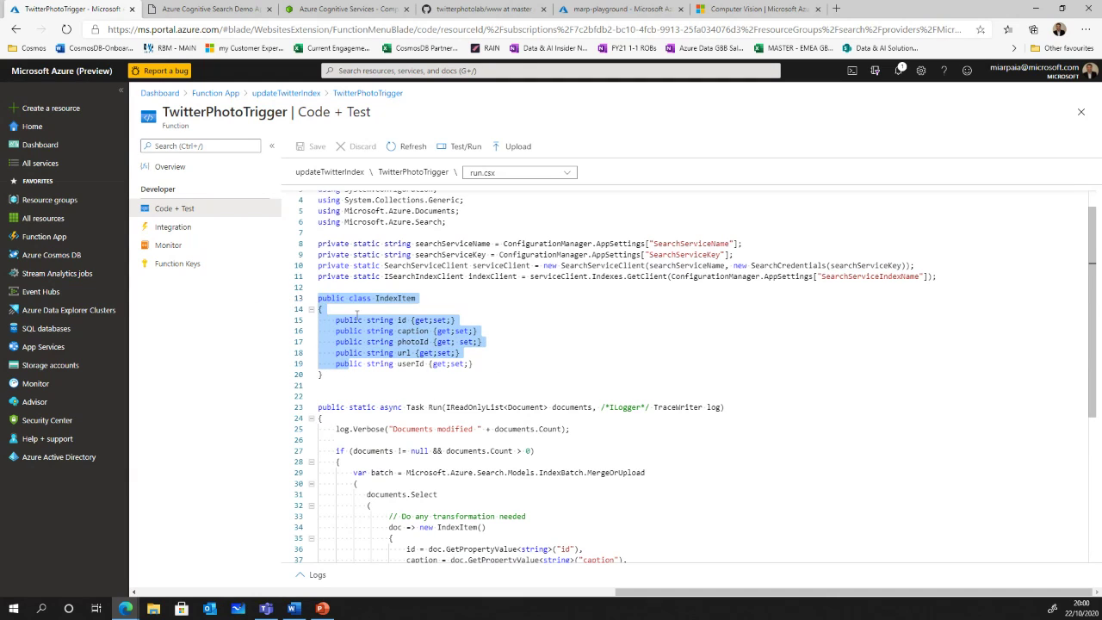
pyautogui.click(463, 379)
# Examine the Run method in run.csx, from its documents parameter to the line that builds the index batch
pyautogui.scroll(-1, 463, 379)
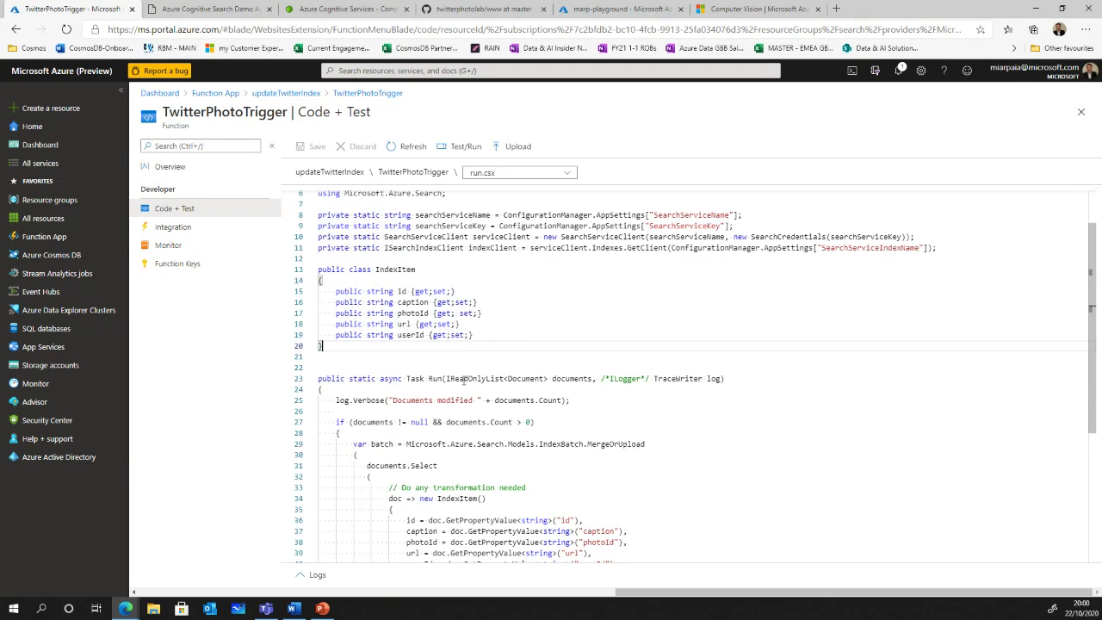
pyautogui.scroll(-2, 463, 379)
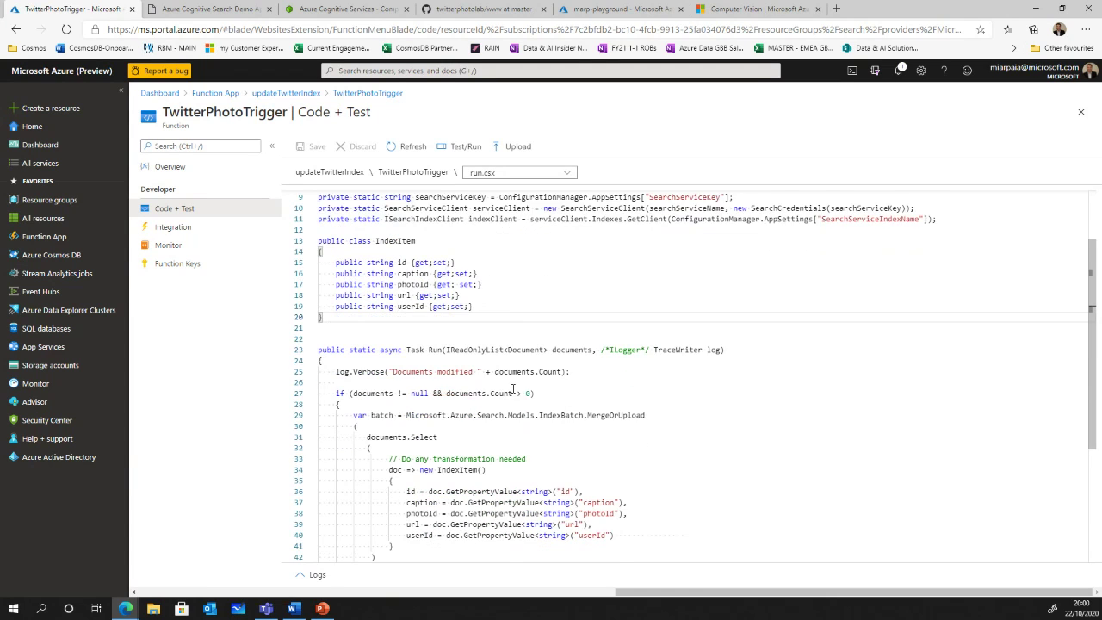
pyautogui.press('Down')
pyautogui.press('Down')
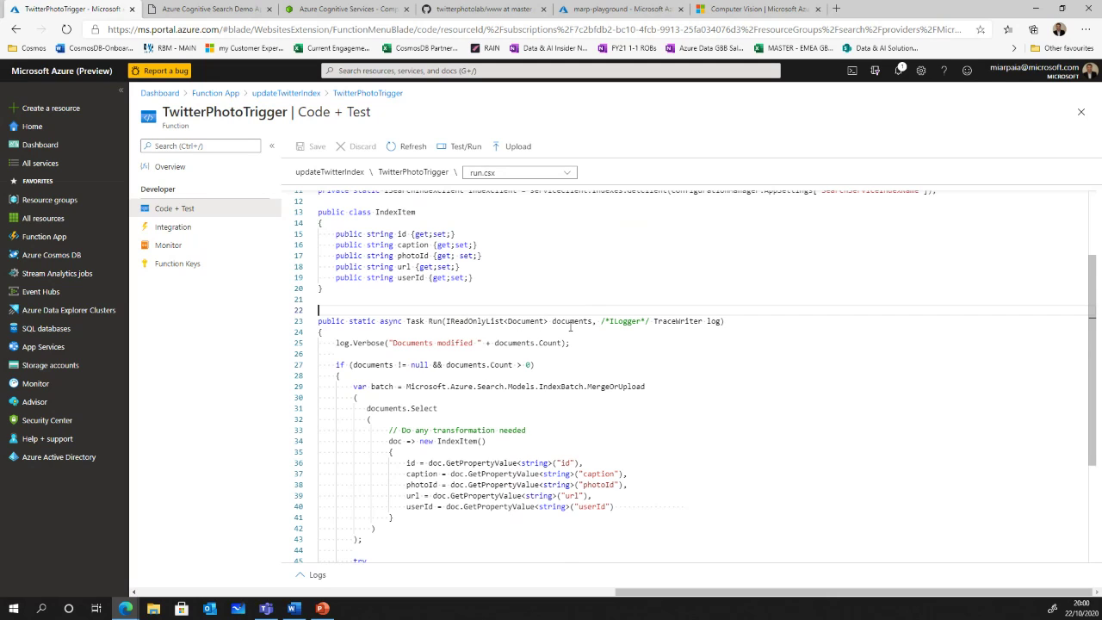
pyautogui.scroll(-1, 453, 370)
pyautogui.moveTo(408, 352); pyautogui.dragTo(534, 362)
pyautogui.click(530, 368)
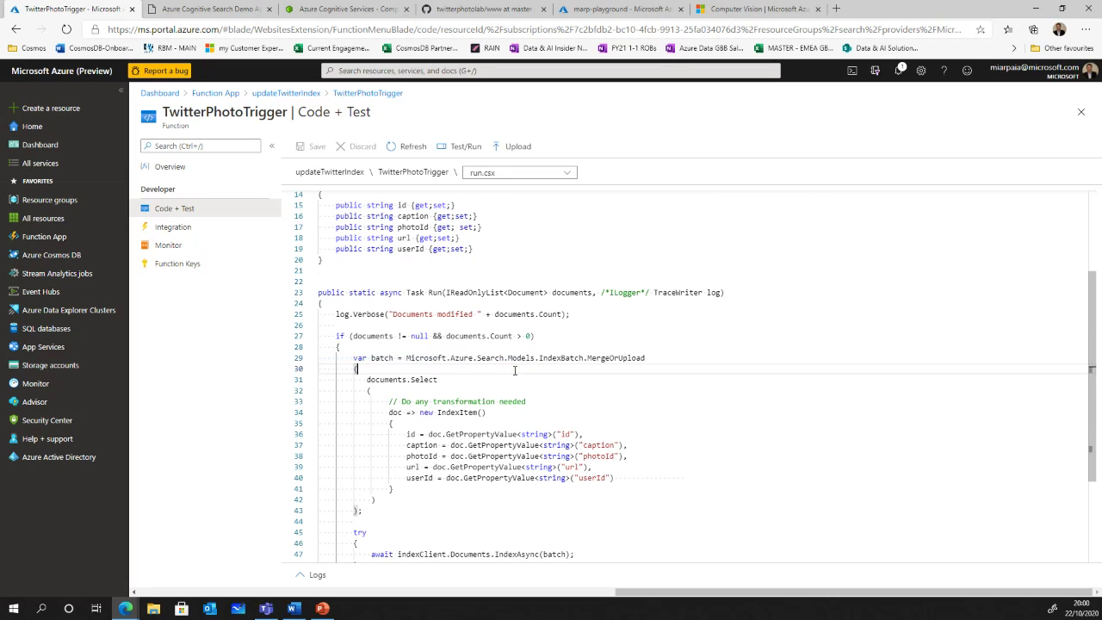
# Review the MergeOrUpload call, its mapping of document properties to IndexItem fields, and the IndexAsync error handling
pyautogui.scroll(-1, 528, 366)
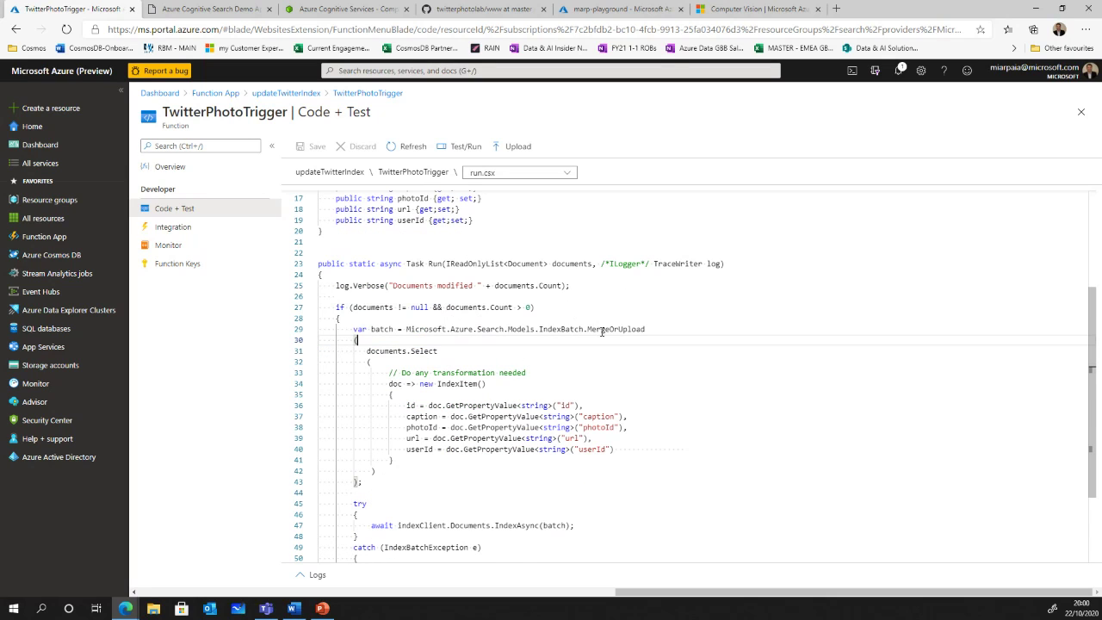
pyautogui.click(600, 330)
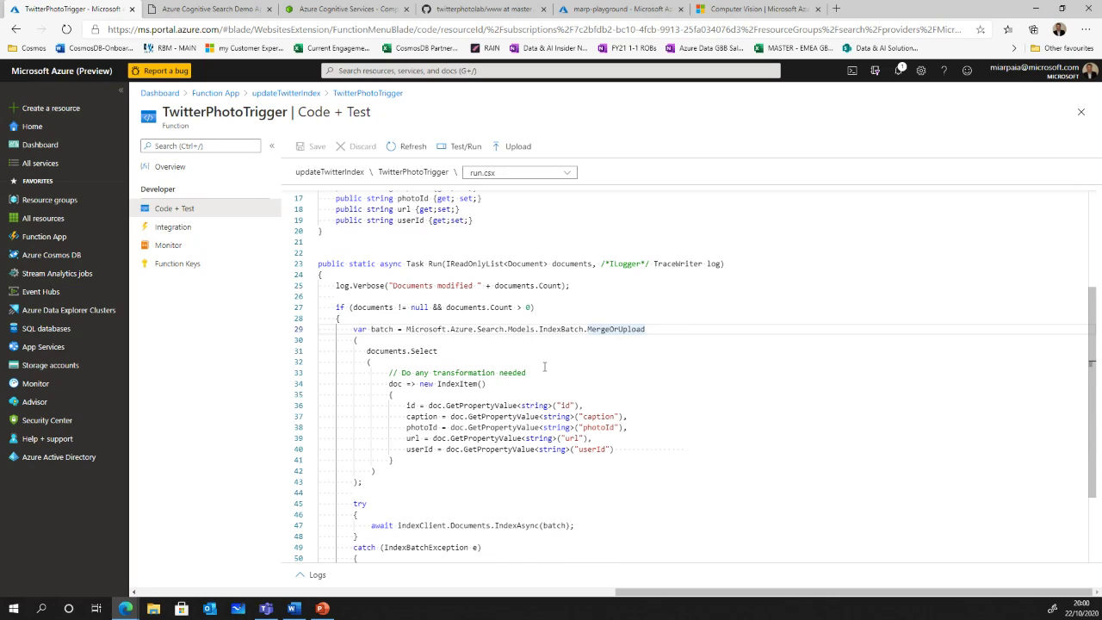
pyautogui.scroll(-1, 548, 425)
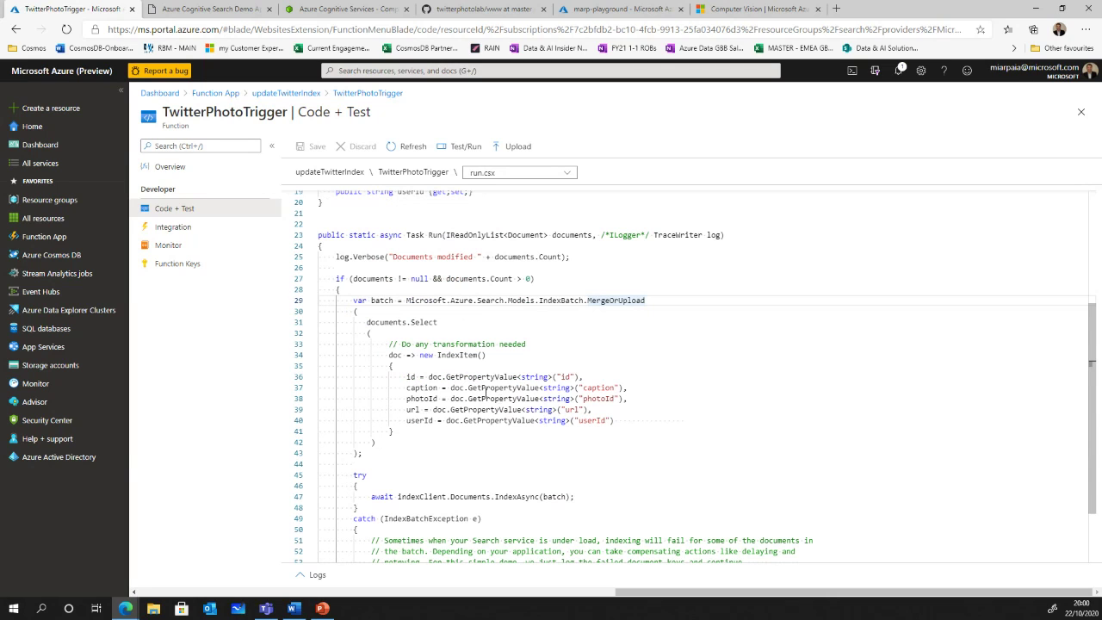
pyautogui.scroll(1, 383, 206)
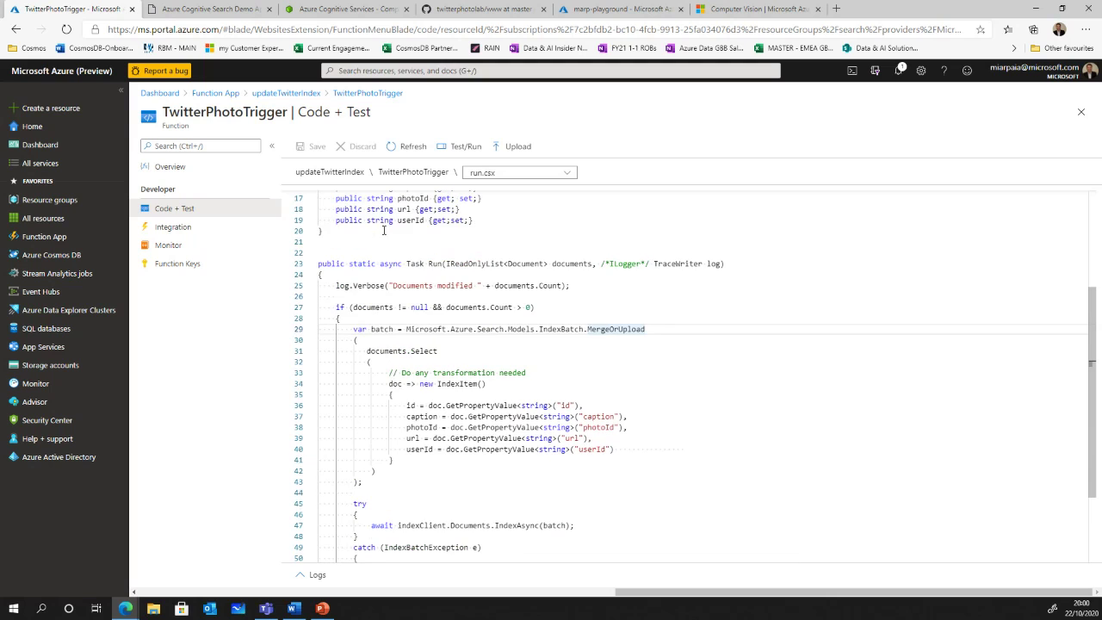
pyautogui.scroll(-1, 445, 365)
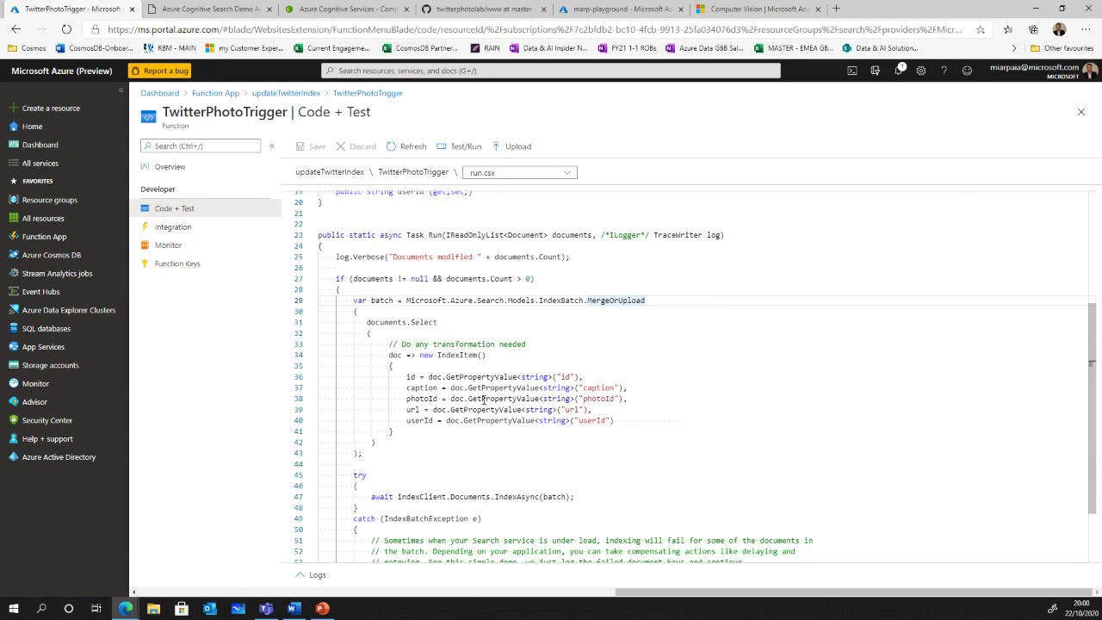
pyautogui.scroll(-3, 484, 400)
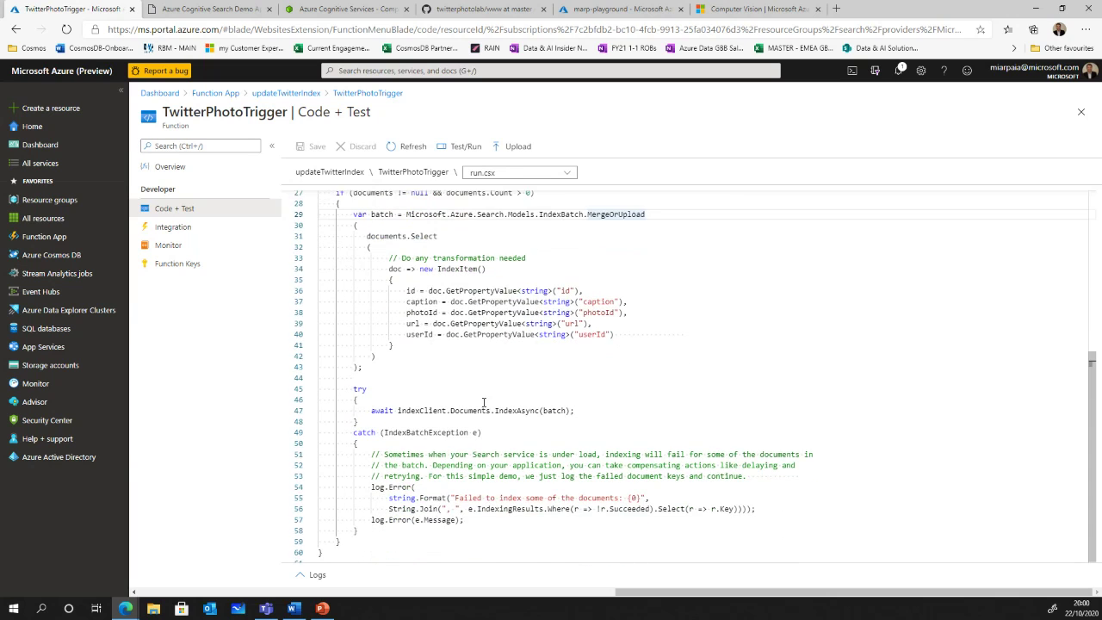